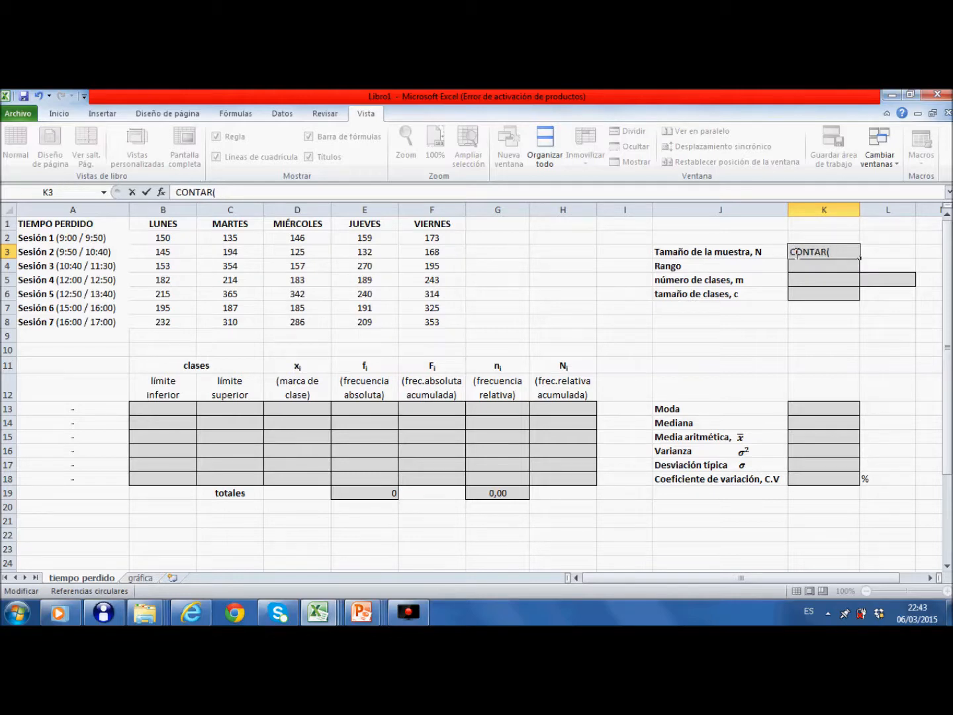
# Calculate the sample size N in K3 with +CONTAR(B2:F8), counting all the session times from Monday to Friday.
pyautogui.write('=')
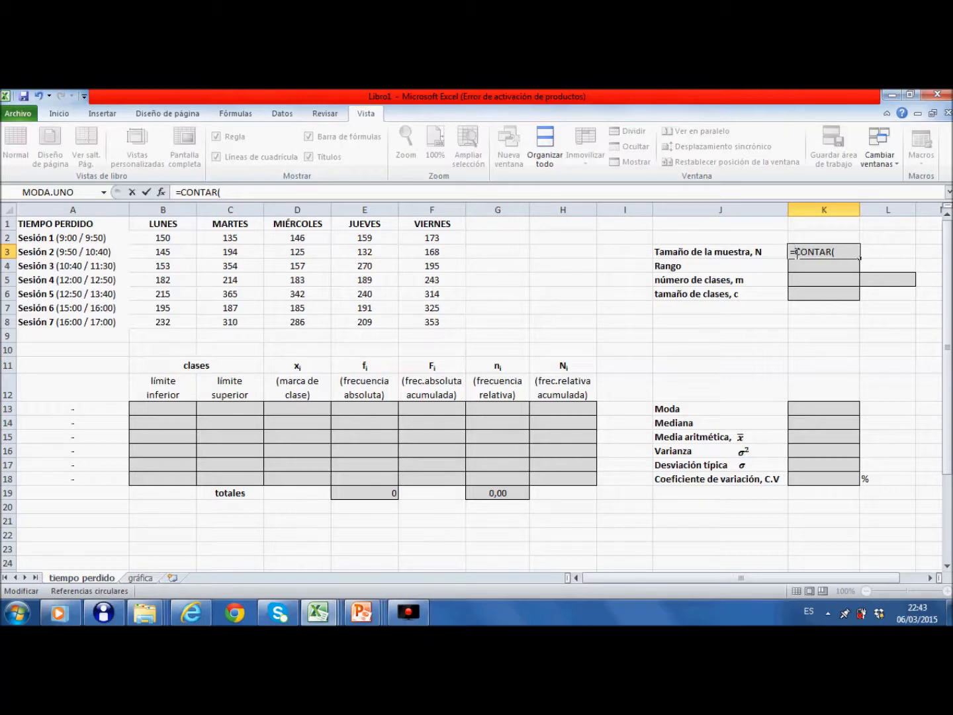
pyautogui.press('BackSpace')
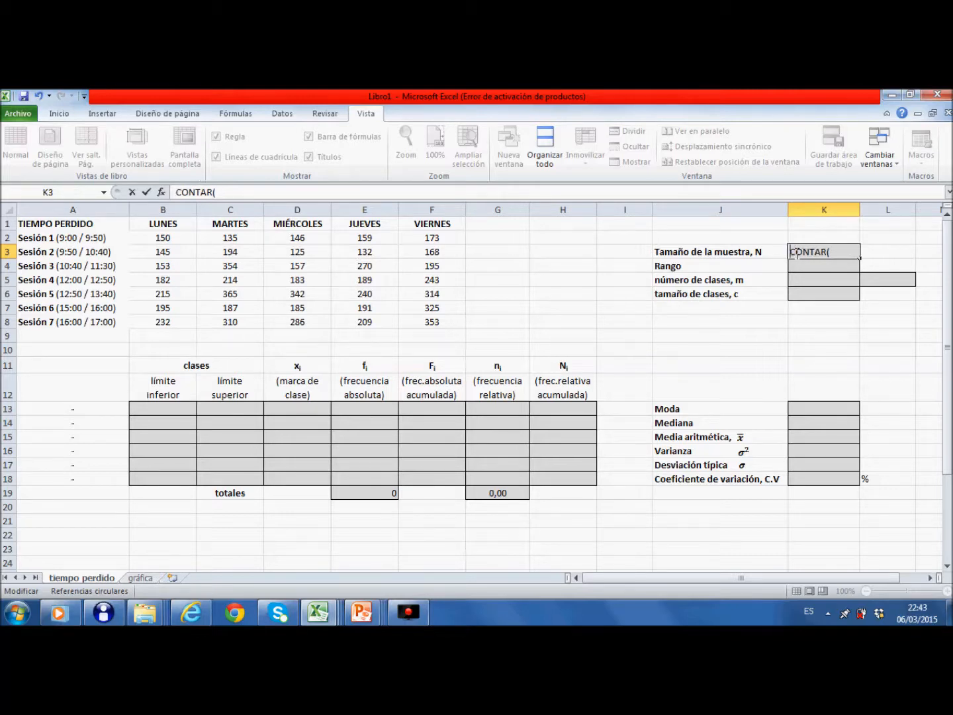
pyautogui.write('+')
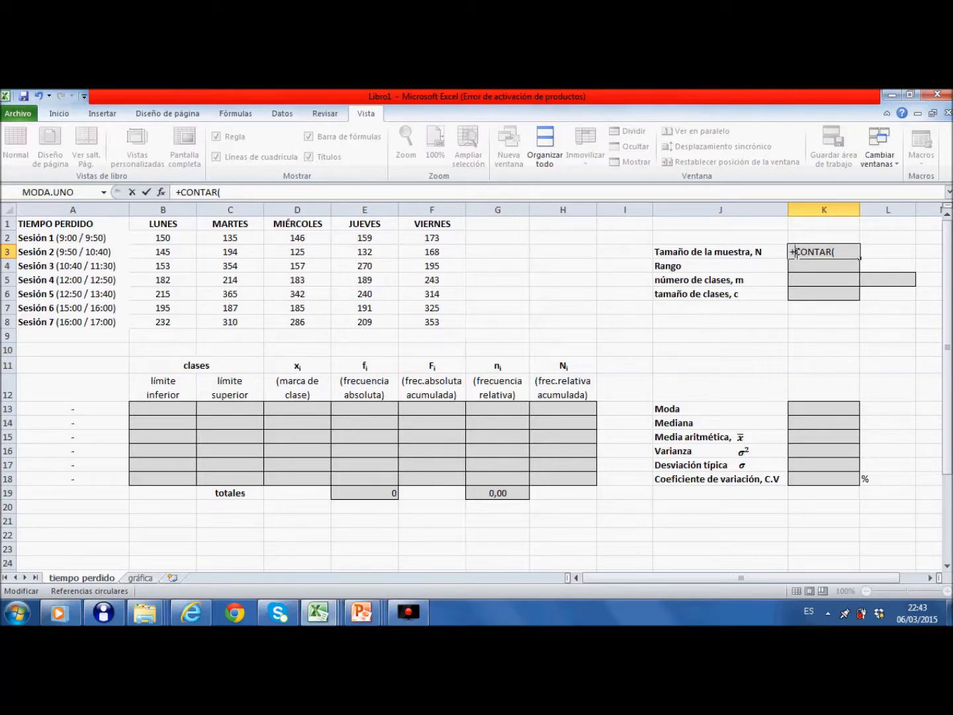
pyautogui.click(841, 252)
pyautogui.press('BackSpace')
pyautogui.press('BackSpace')
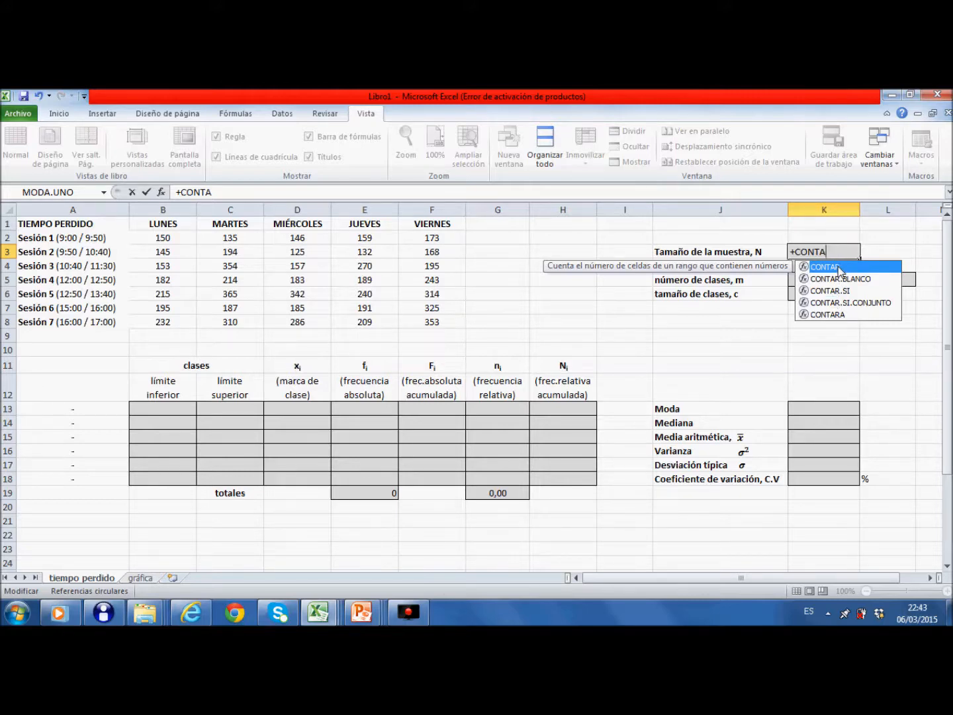
pyautogui.doubleClick(839, 266)
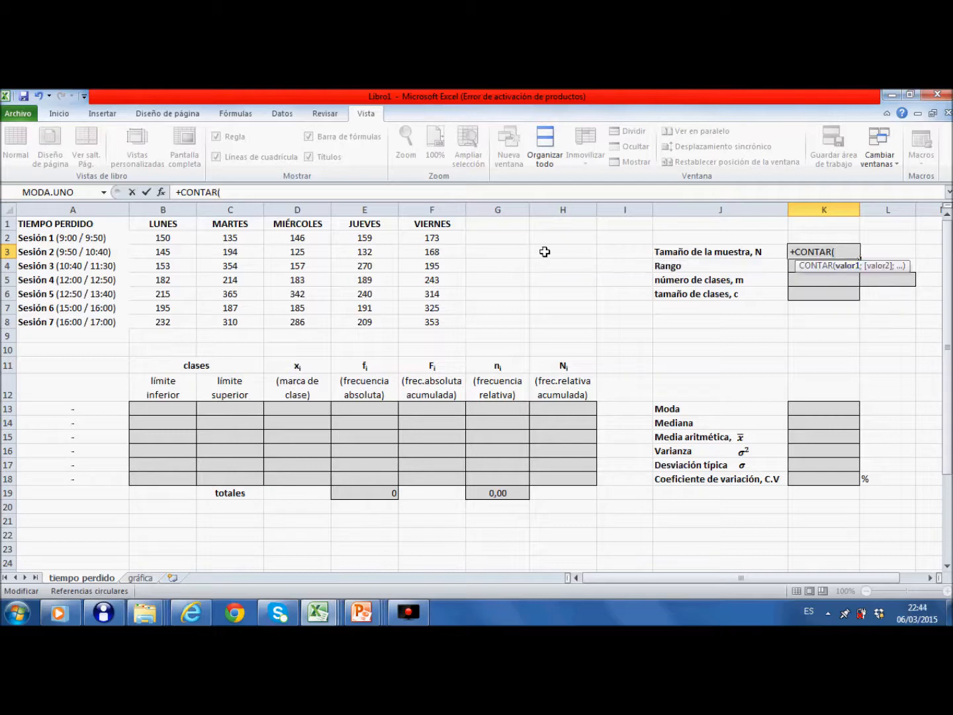
pyautogui.click(176, 240)
pyautogui.moveTo(176, 246); pyautogui.dragTo(424, 331)
pyautogui.write(')')
pyautogui.press('Return')
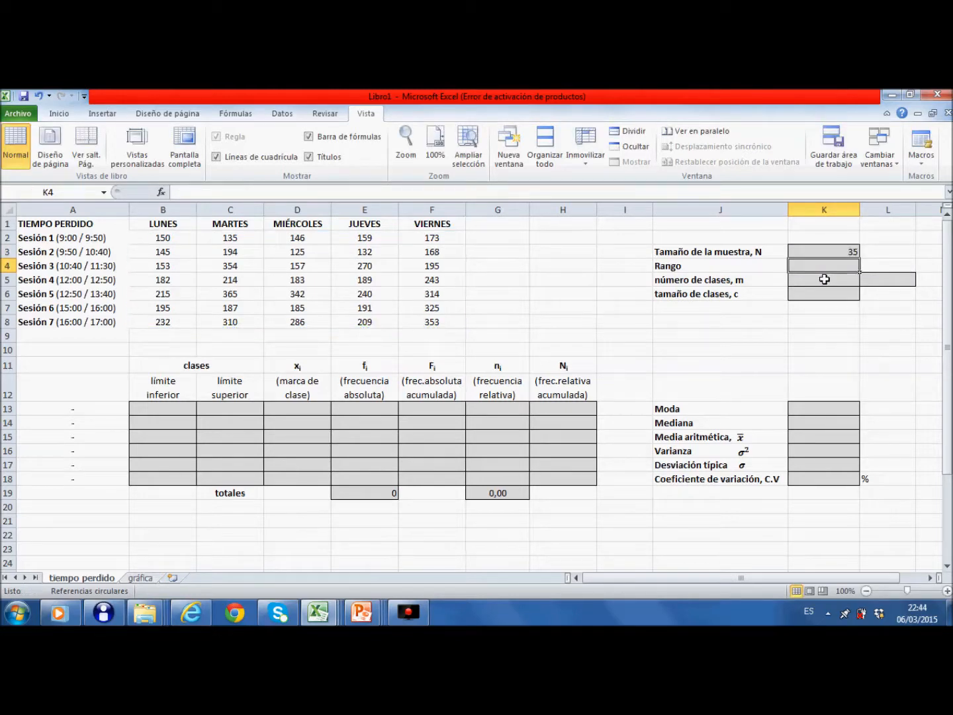
# Calculate the range (Rango) in K4 with the formula +MAX(B2:F8)-MIN(B2:F8).
pyautogui.write('+')
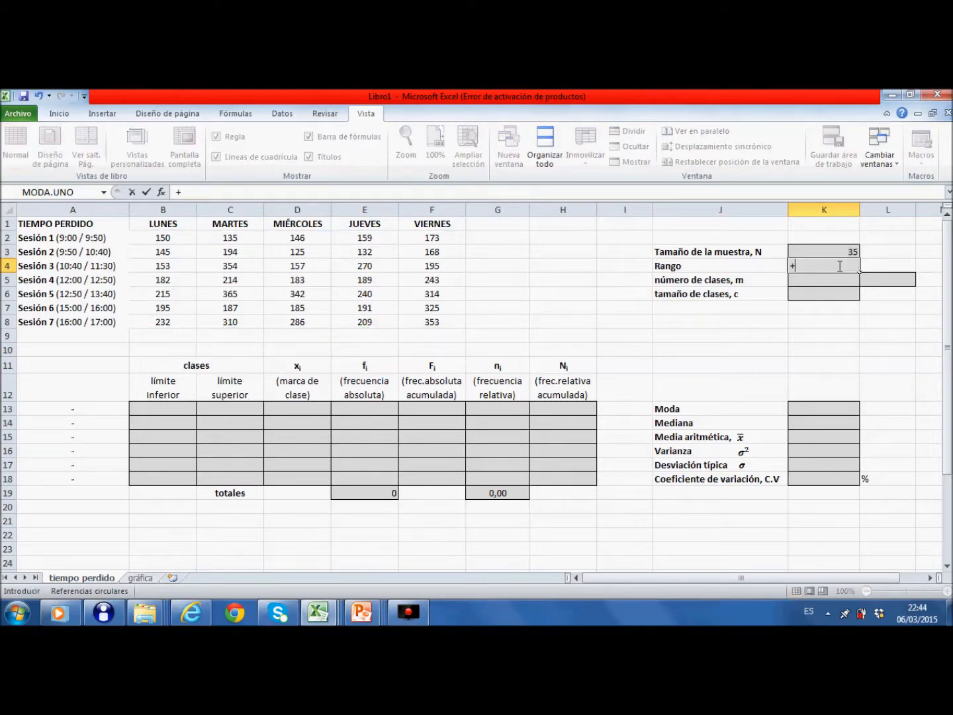
pyautogui.write('max')
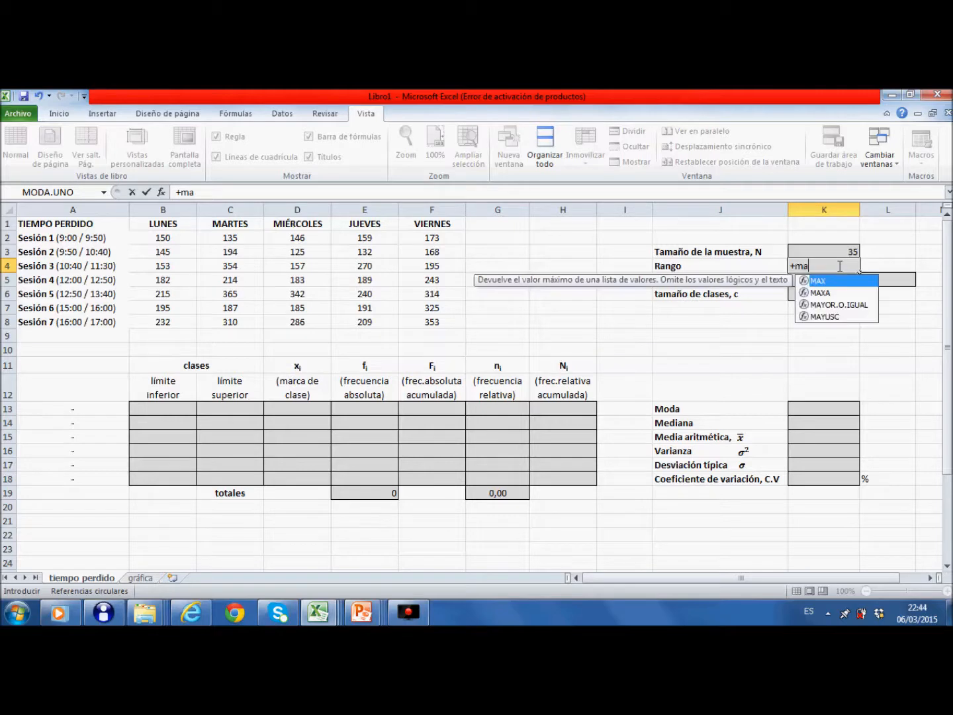
pyautogui.doubleClick(822, 281)
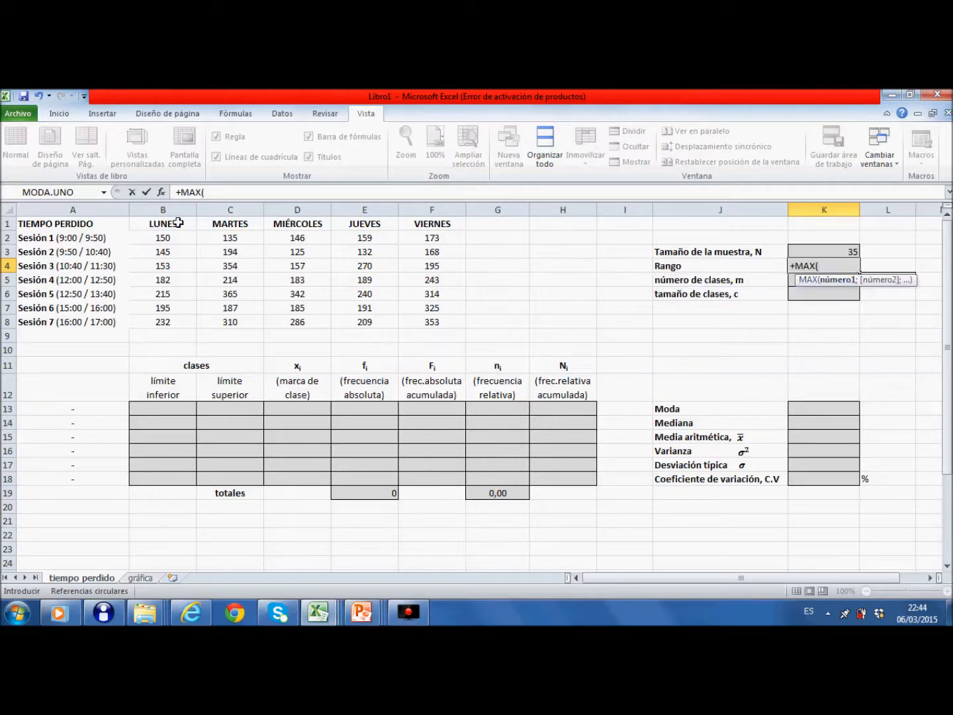
pyautogui.moveTo(163, 237); pyautogui.dragTo(435, 330)
pyautogui.write(')-')
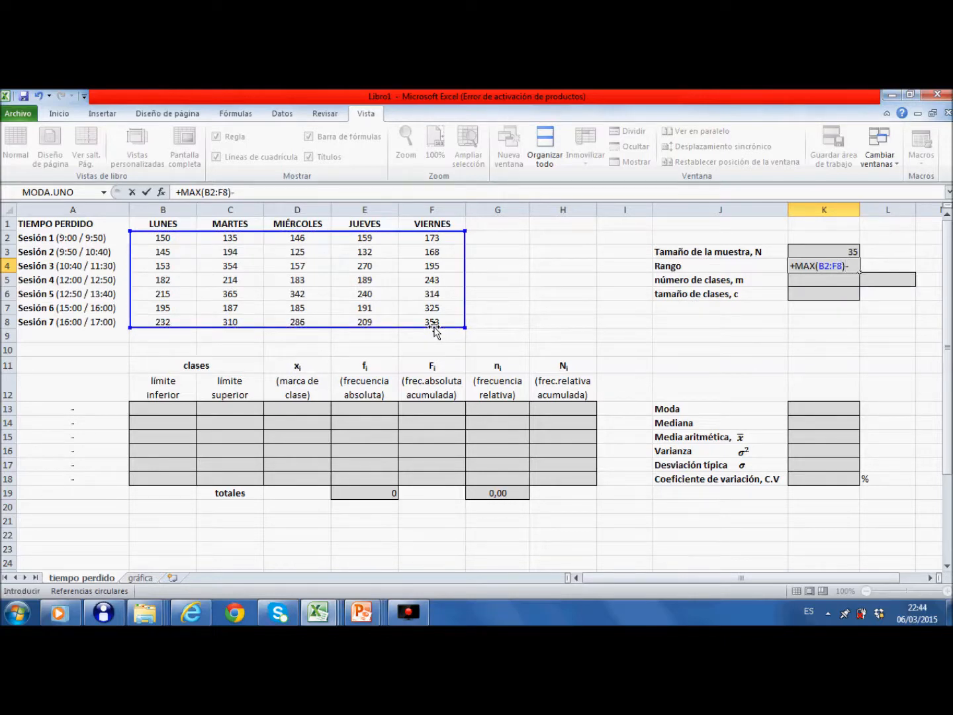
pyautogui.write('miin')
pyautogui.press('BackSpace')
pyautogui.press('BackSpace')
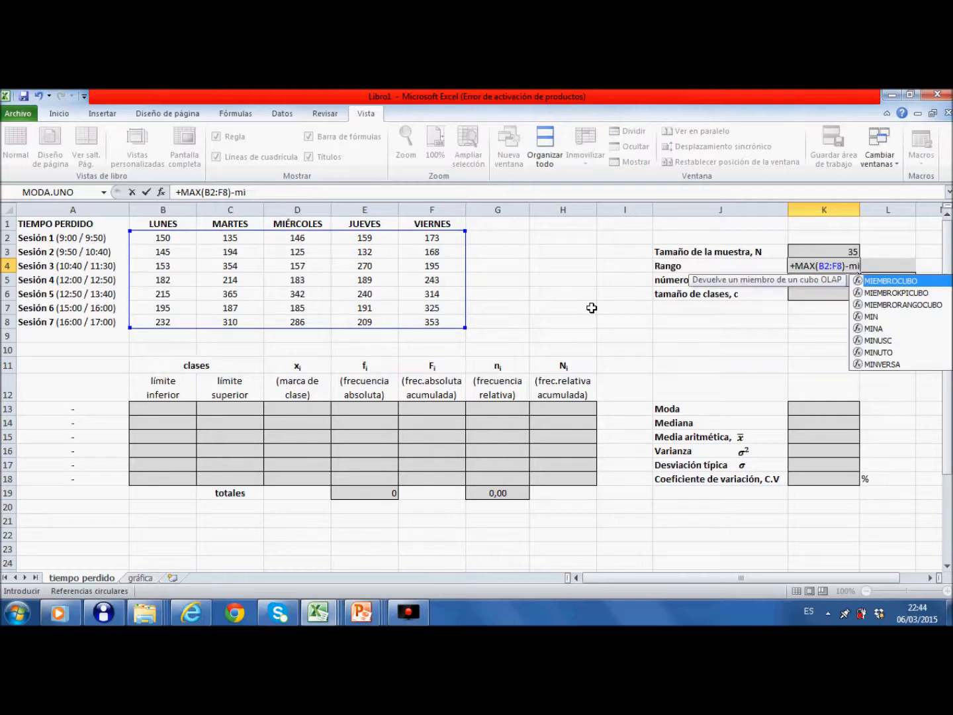
pyautogui.write('n')
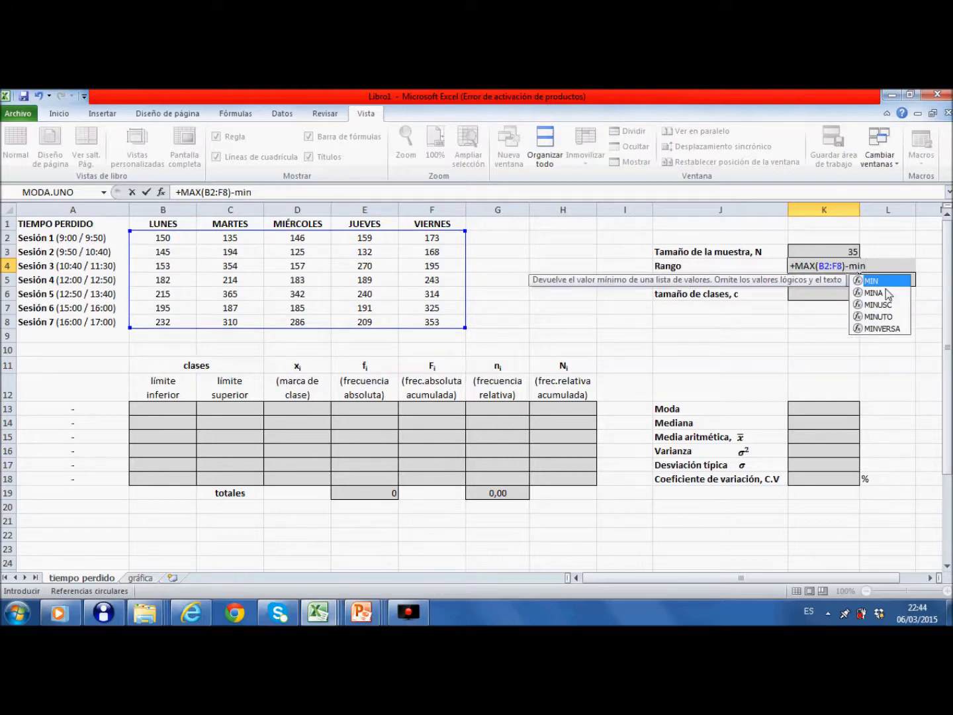
pyautogui.doubleClick(885, 282)
pyautogui.moveTo(146, 232); pyautogui.dragTo(436, 322)
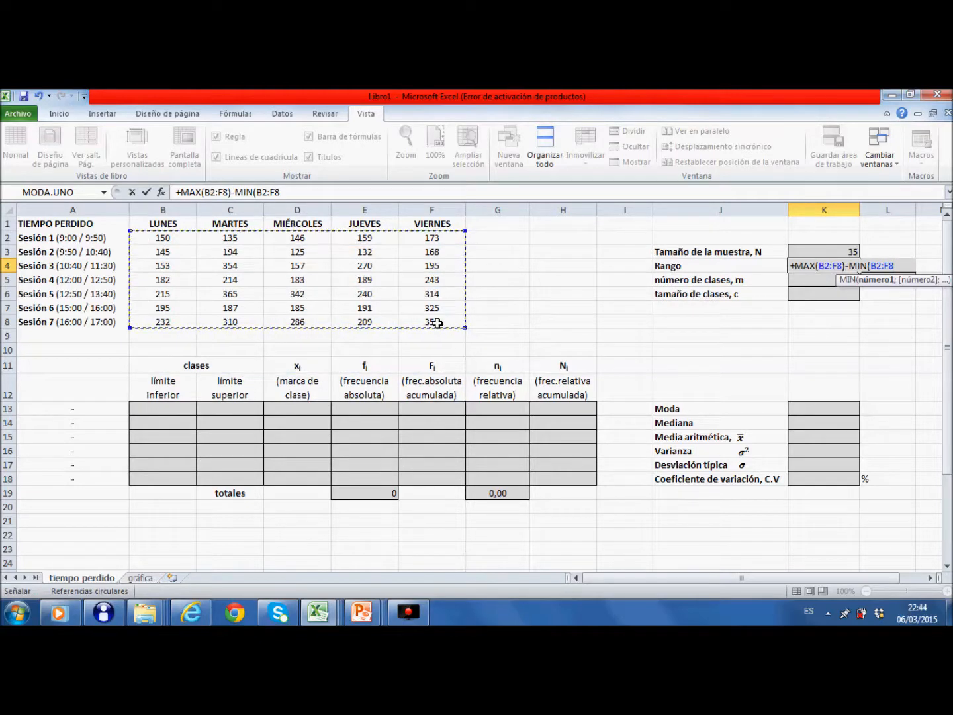
pyautogui.write(')')
pyautogui.press('Return')
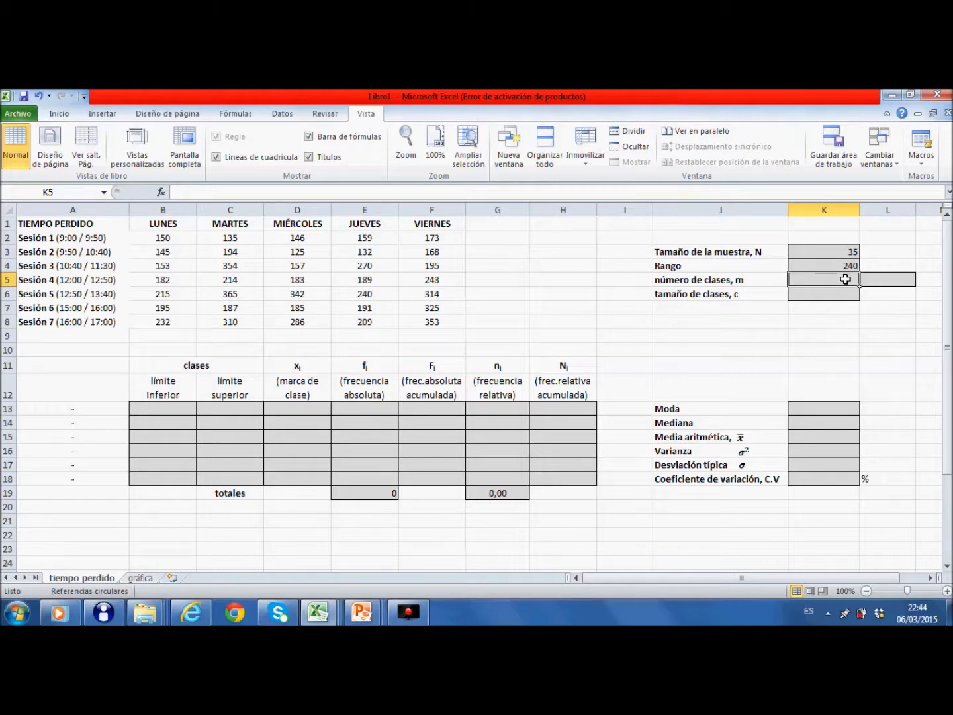
# Calculate the number of classes m in K5 with the formula +1+3,3*LOG10(K3).
pyautogui.write('+')
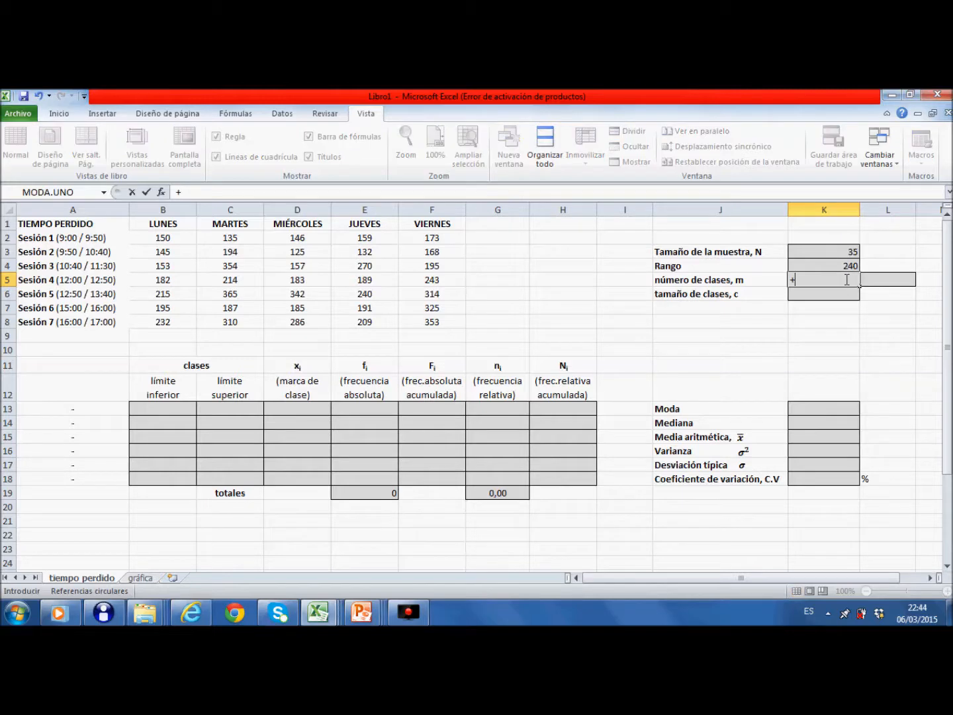
pyautogui.write('1+3,3*lo')
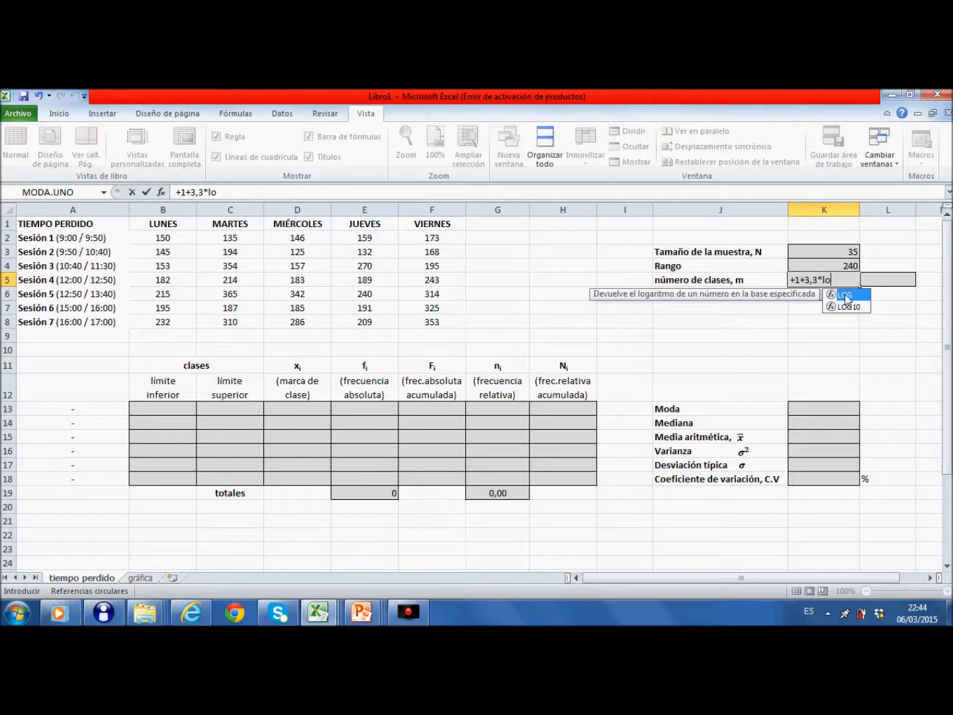
pyautogui.click(851, 308)
pyautogui.doubleClick(851, 307)
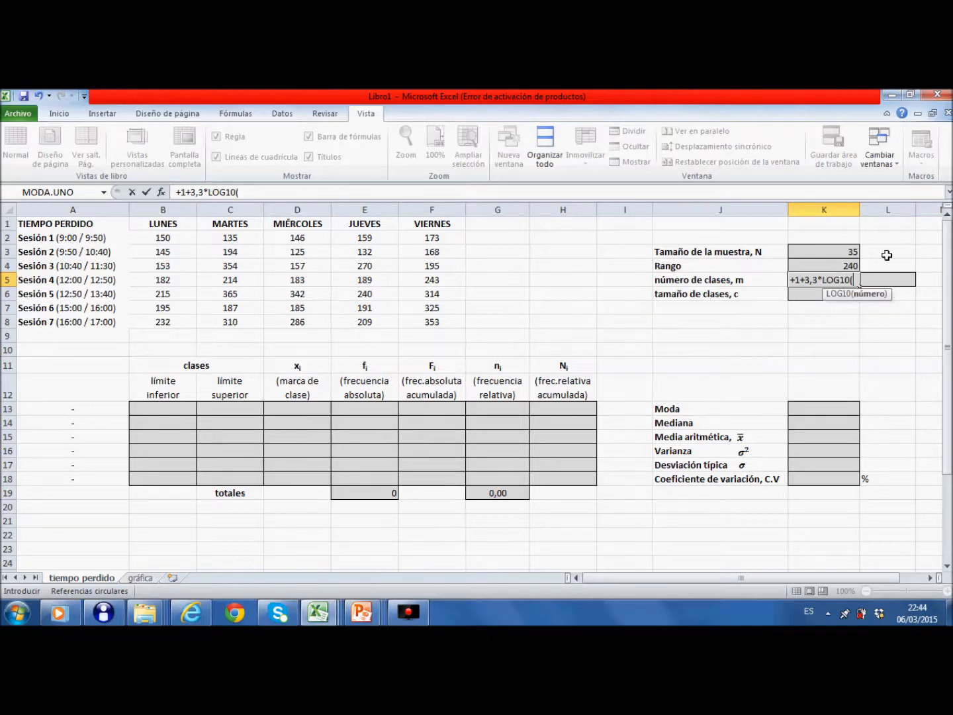
pyautogui.click(821, 251)
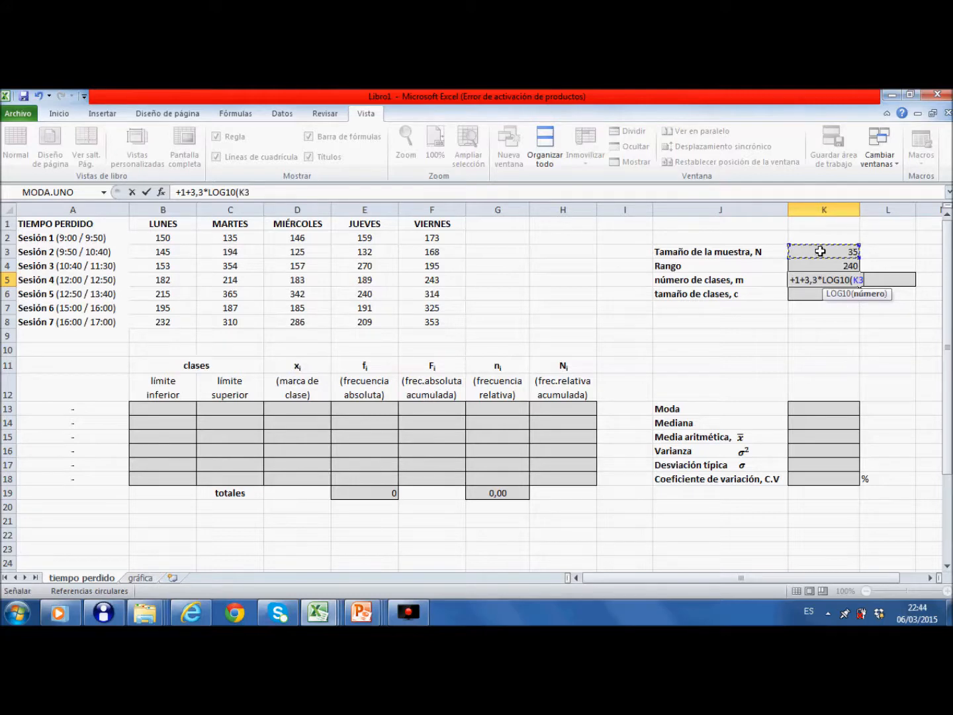
pyautogui.write(')')
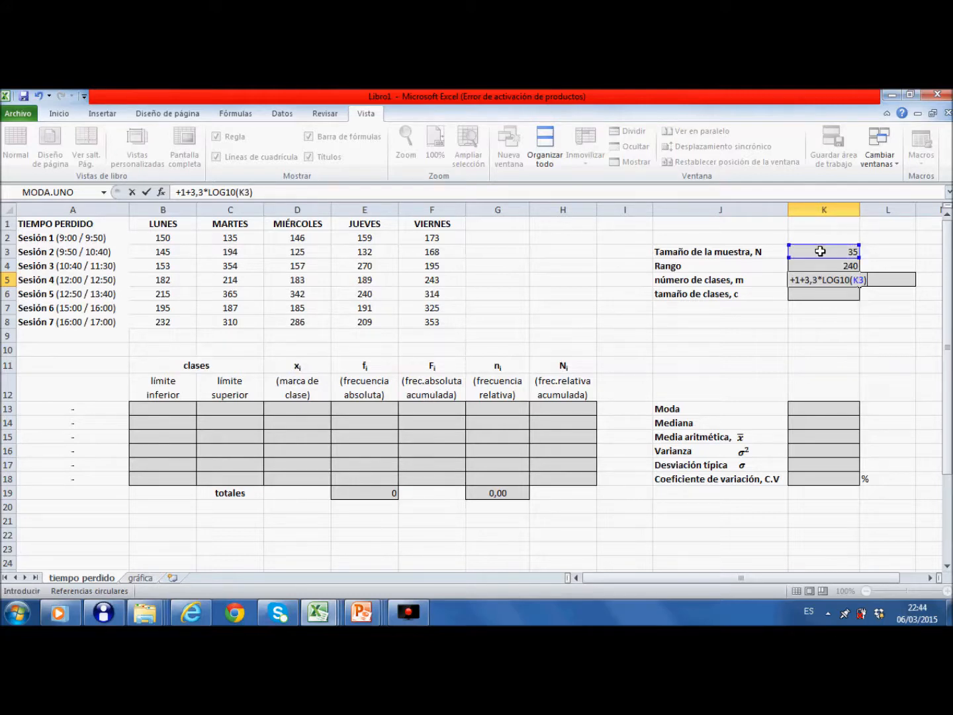
pyautogui.press('Return')
# Round the number of classes to zero decimals in L5 with the formula +REDONDEAR(K5;0).
pyautogui.click(889, 280)
pyautogui.write('+red')
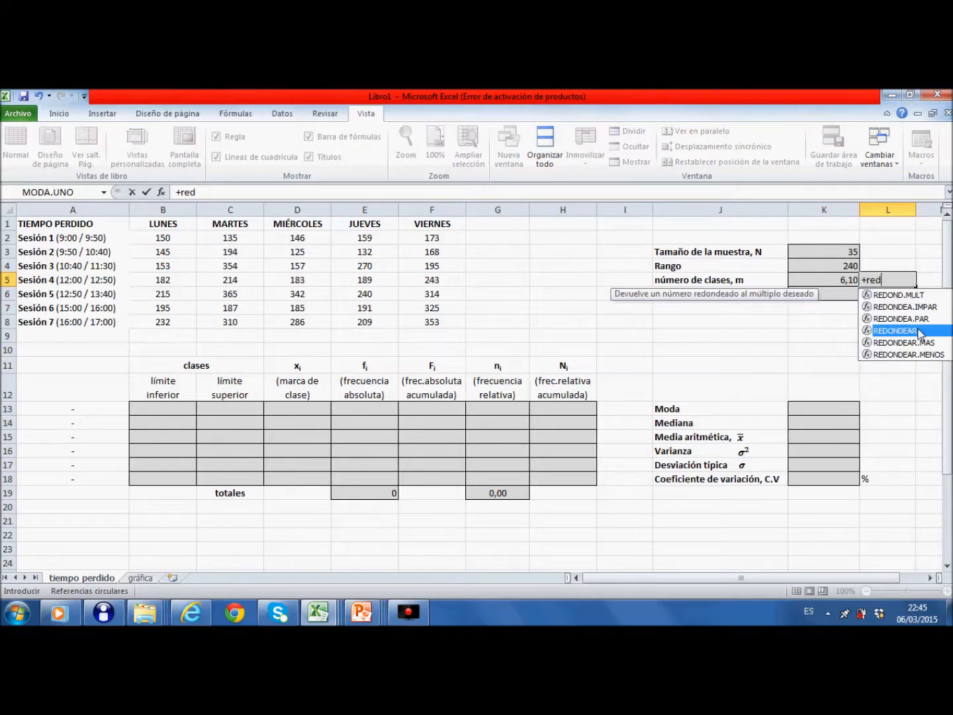
pyautogui.doubleClick(920, 331)
pyautogui.click(833, 280)
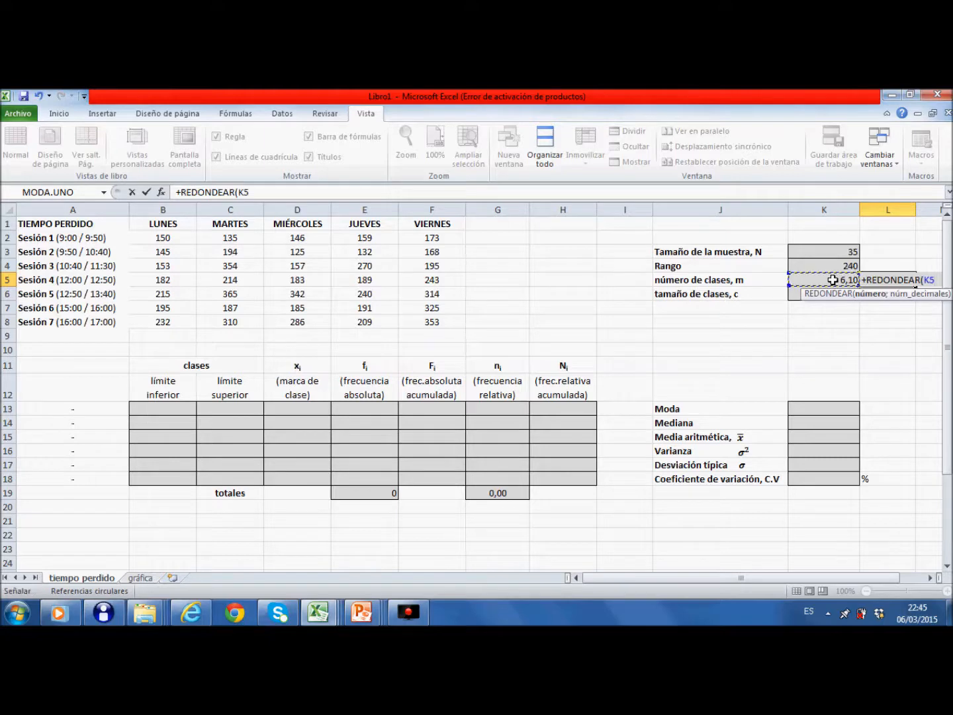
pyautogui.write(';')
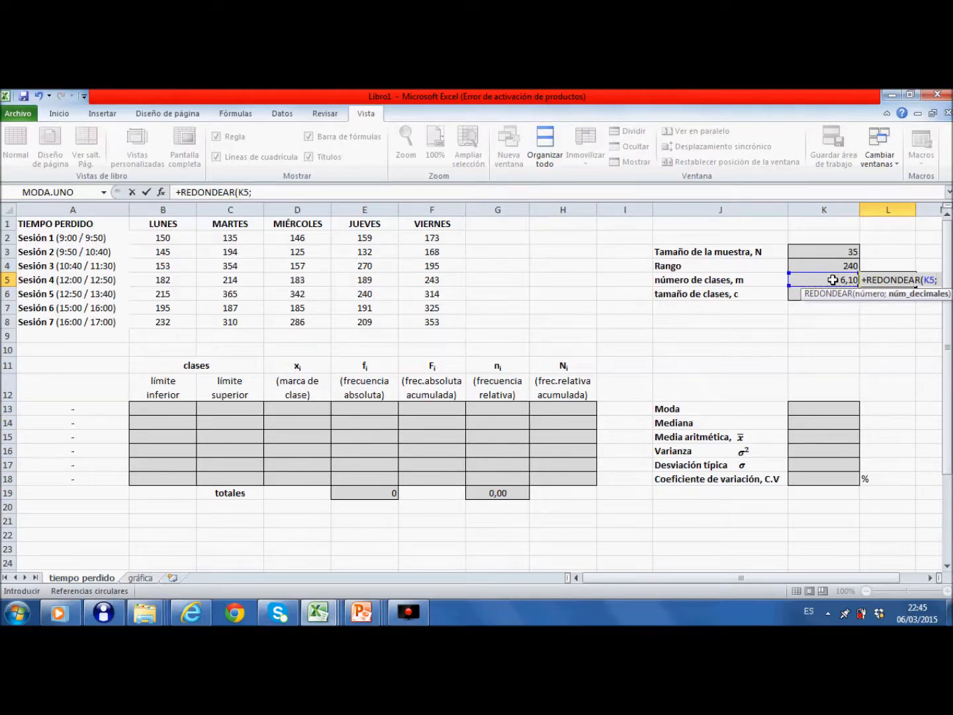
pyautogui.write('0)')
pyautogui.press('Return')
# Calculate the class size c in K6 by dividing the range by the rounded number of classes, +K4/L5.
pyautogui.click(844, 296)
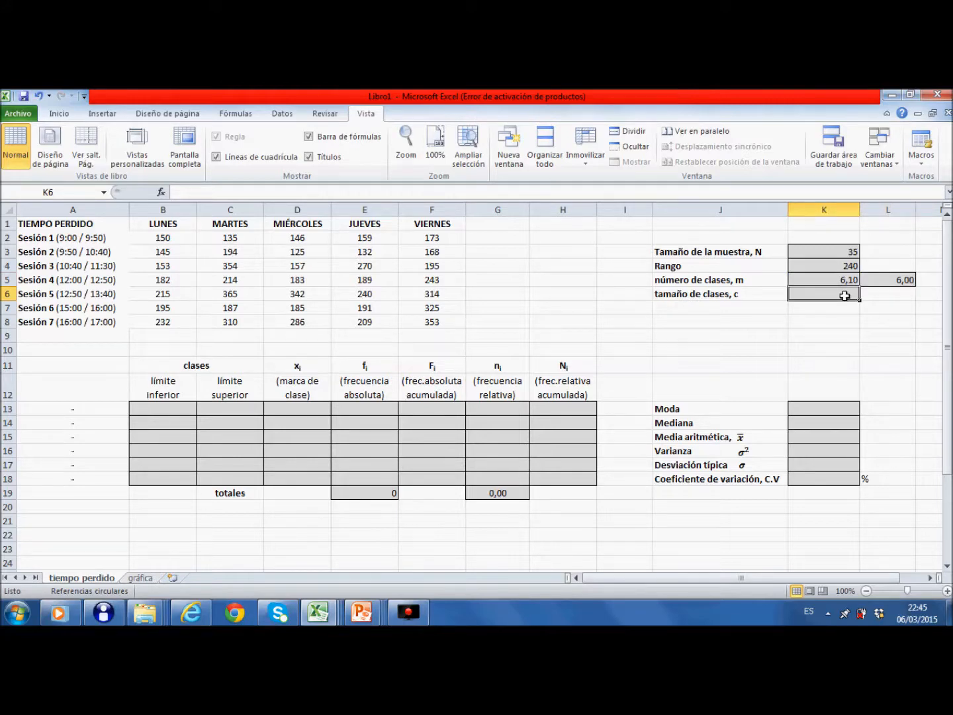
pyautogui.write('+')
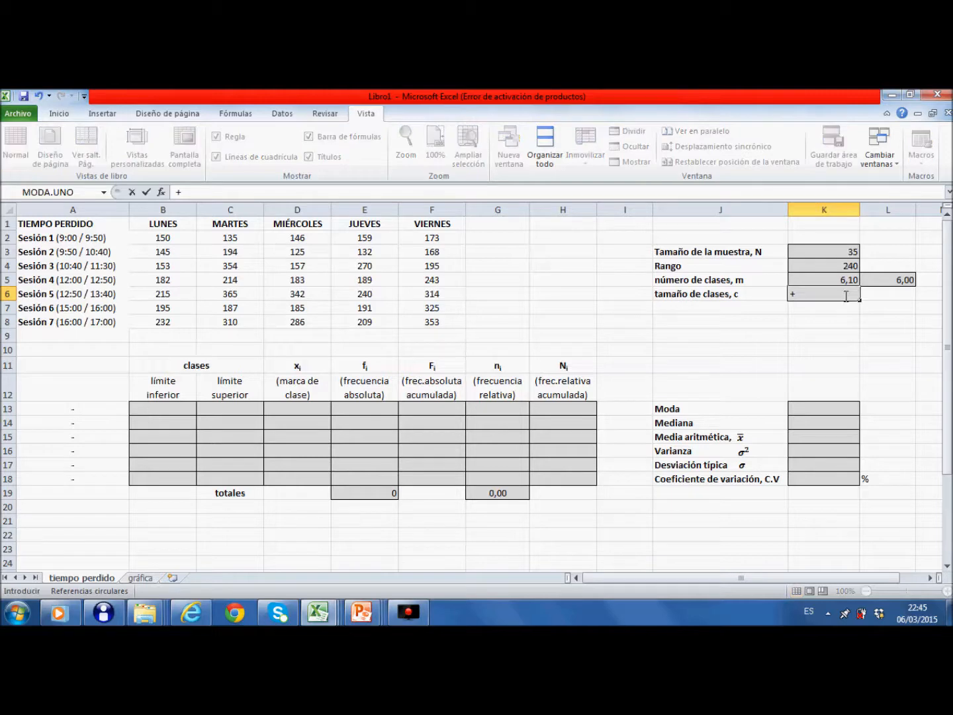
pyautogui.click(841, 260)
pyautogui.write('/')
pyautogui.click(886, 279)
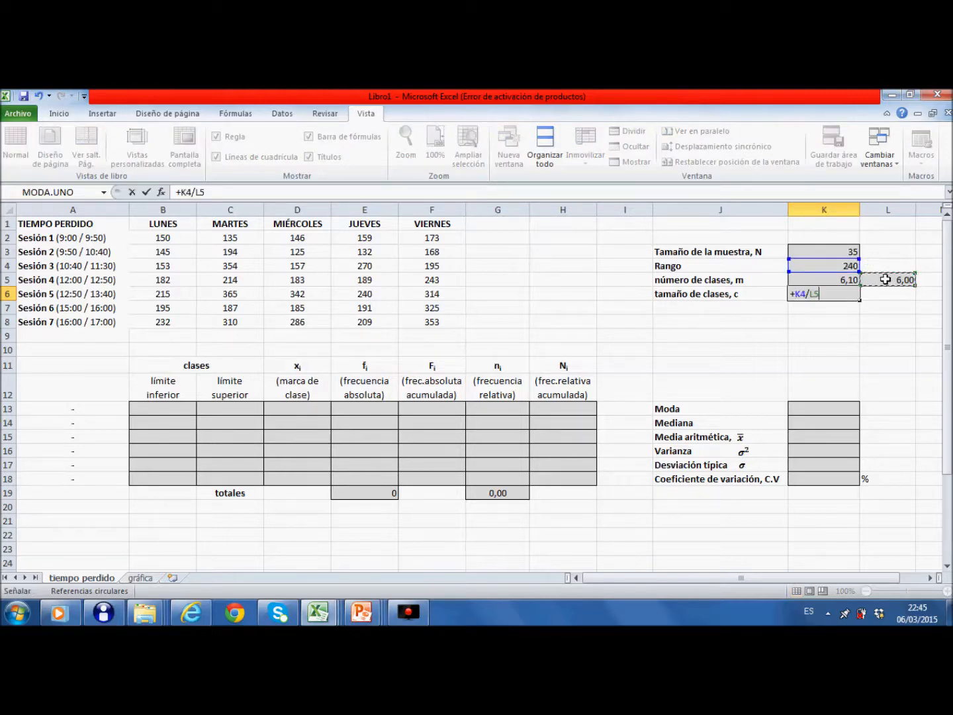
pyautogui.press('Return')
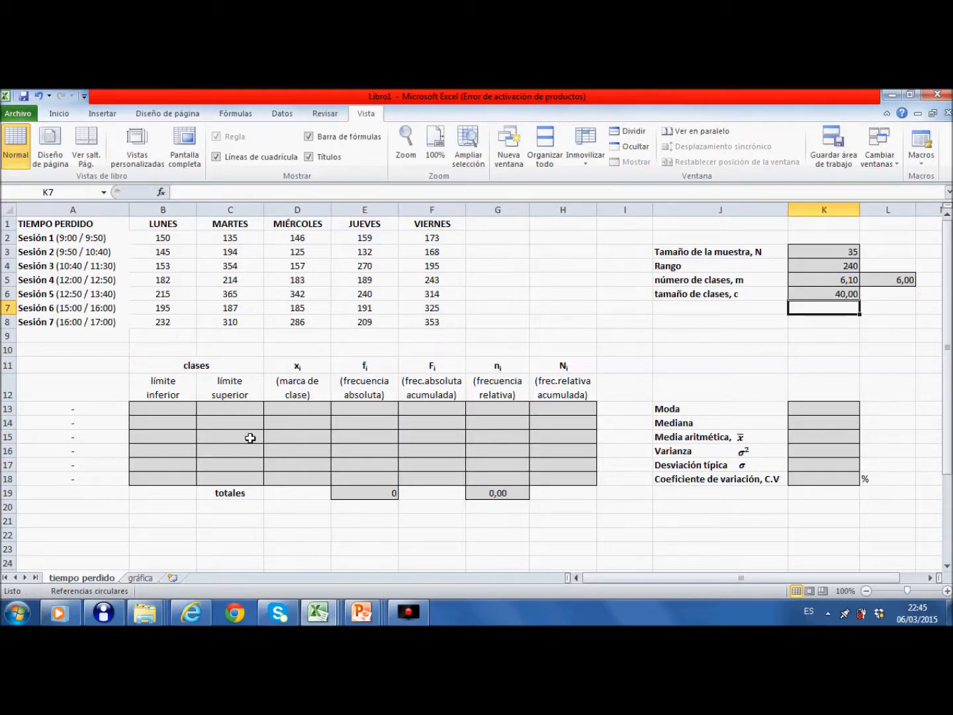
# Set the first class's lower limit in B13 to the smallest session time with +MIN(B2:F8).
pyautogui.click(822, 293)
pyautogui.click(164, 408)
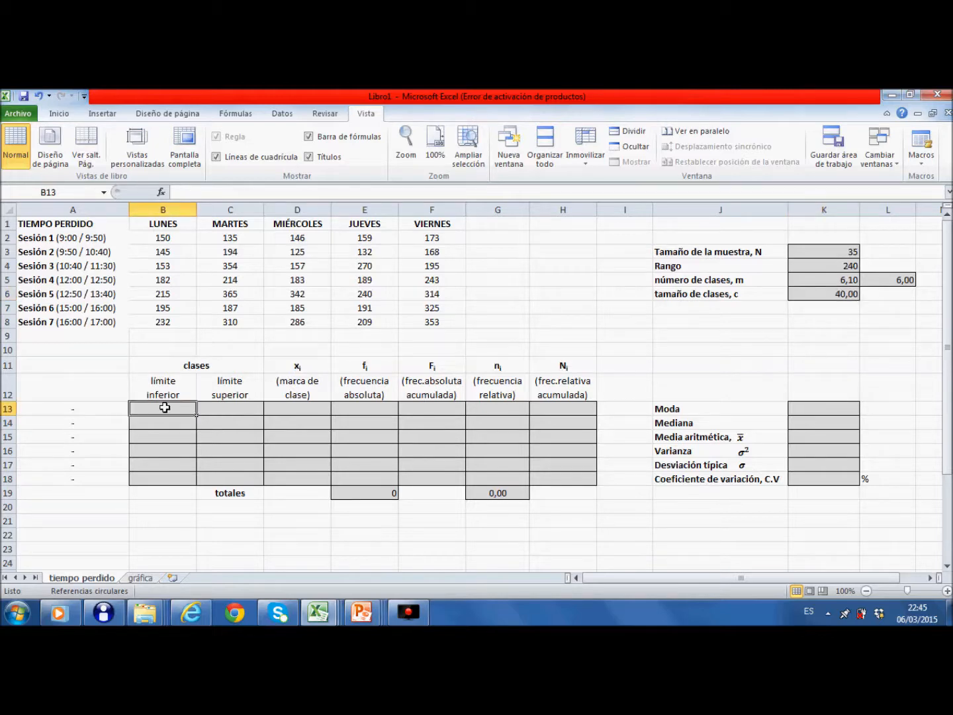
pyautogui.write('+')
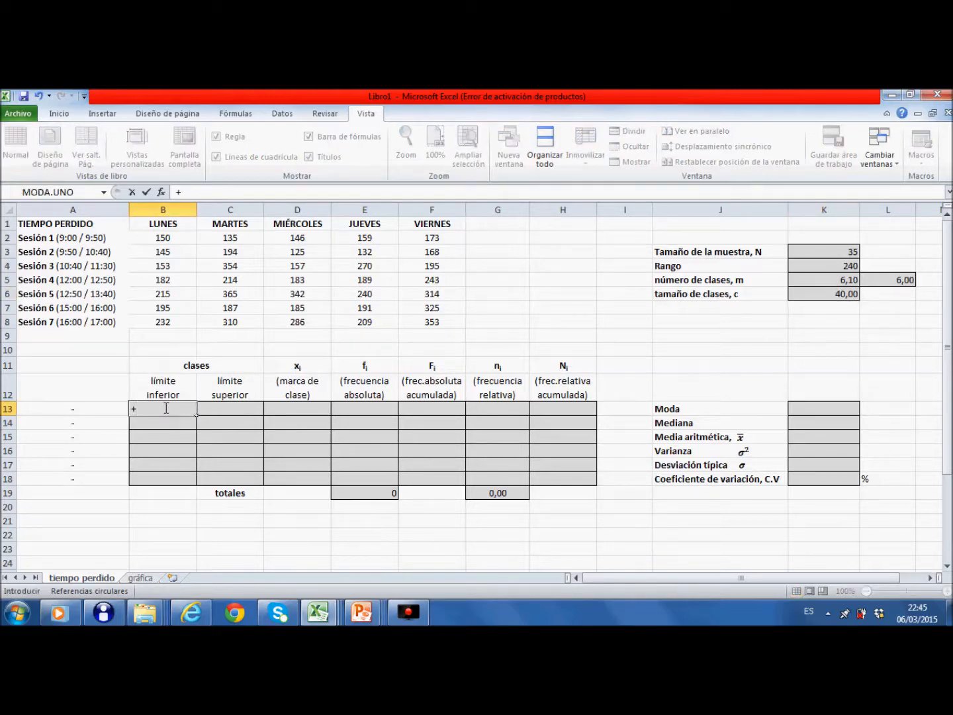
pyautogui.write('min')
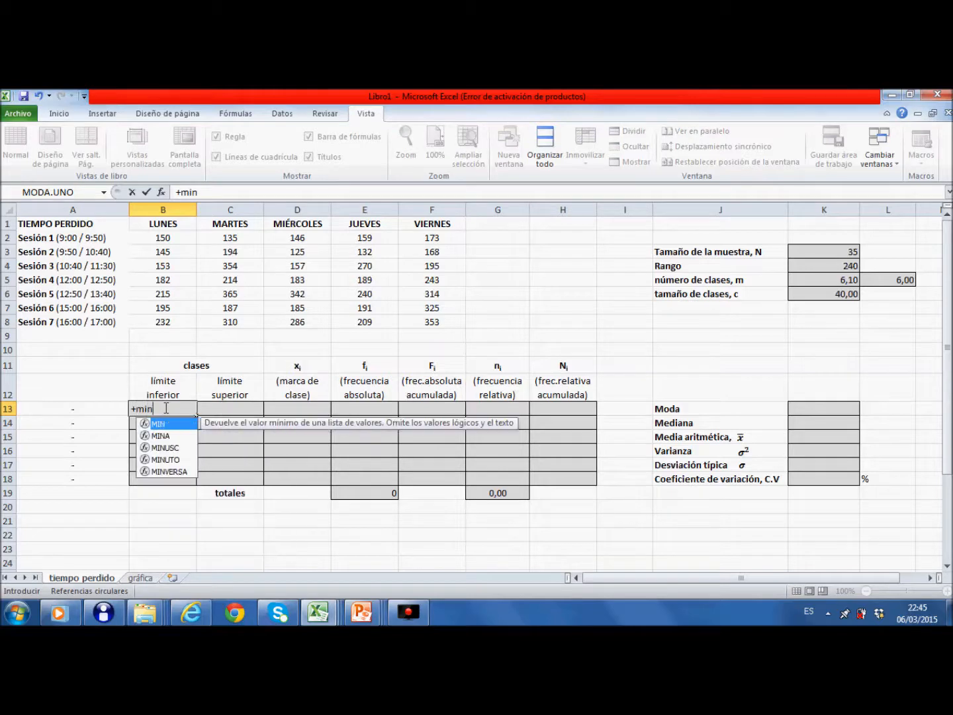
pyautogui.doubleClick(159, 424)
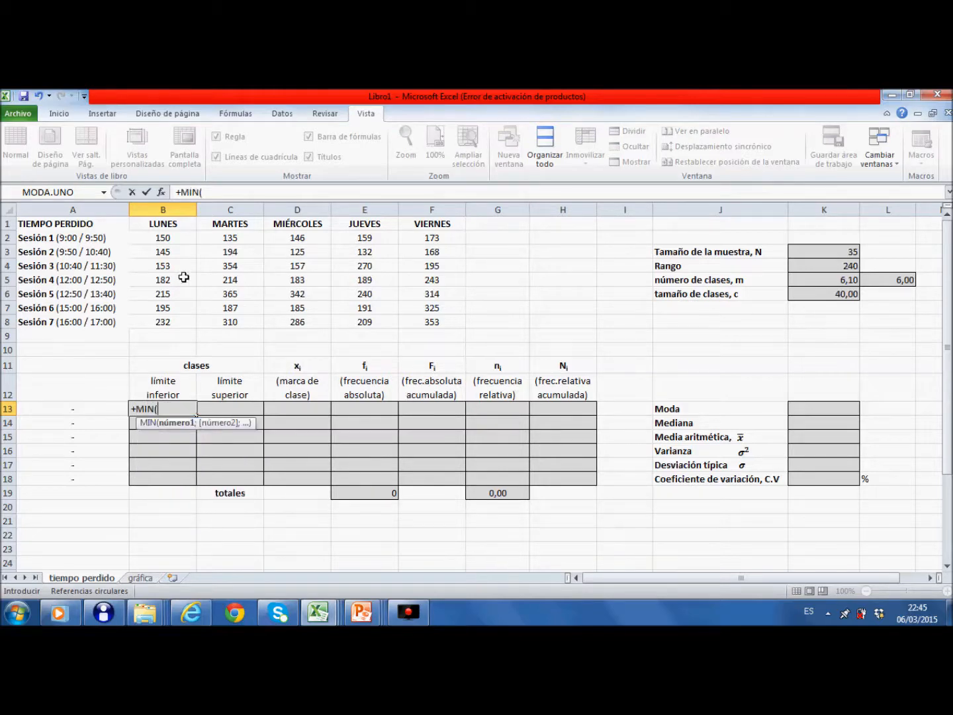
pyautogui.moveTo(157, 237); pyautogui.dragTo(434, 320)
pyautogui.write(')')
pyautogui.press('Return')
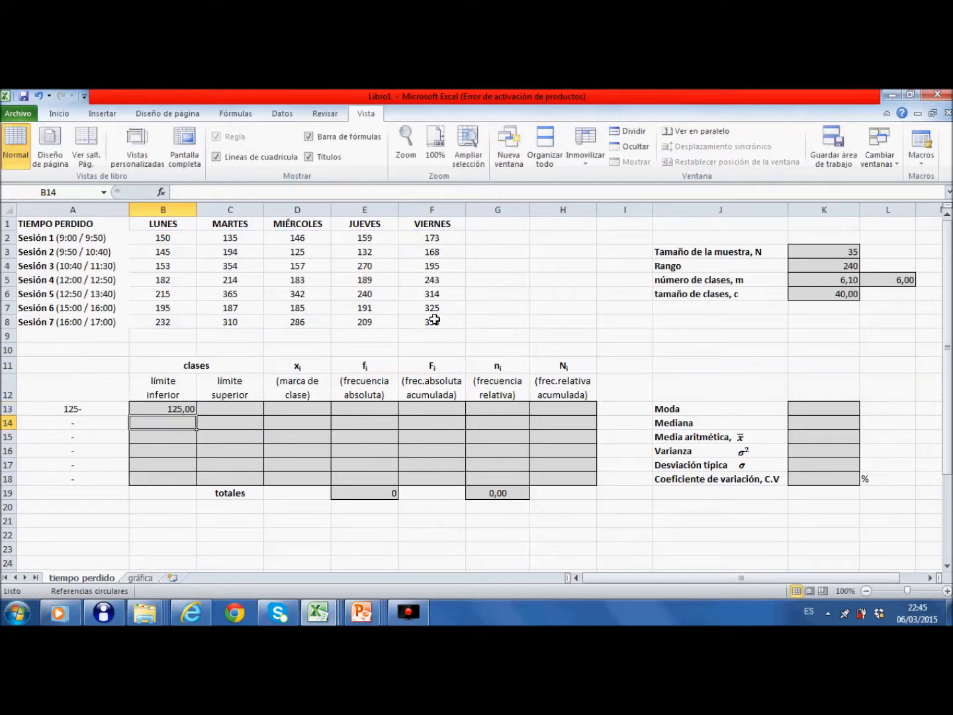
# Calculate the first class's upper limit in C13 by adding the class size to the lower limit, +B13+K6.
pyautogui.click(228, 409)
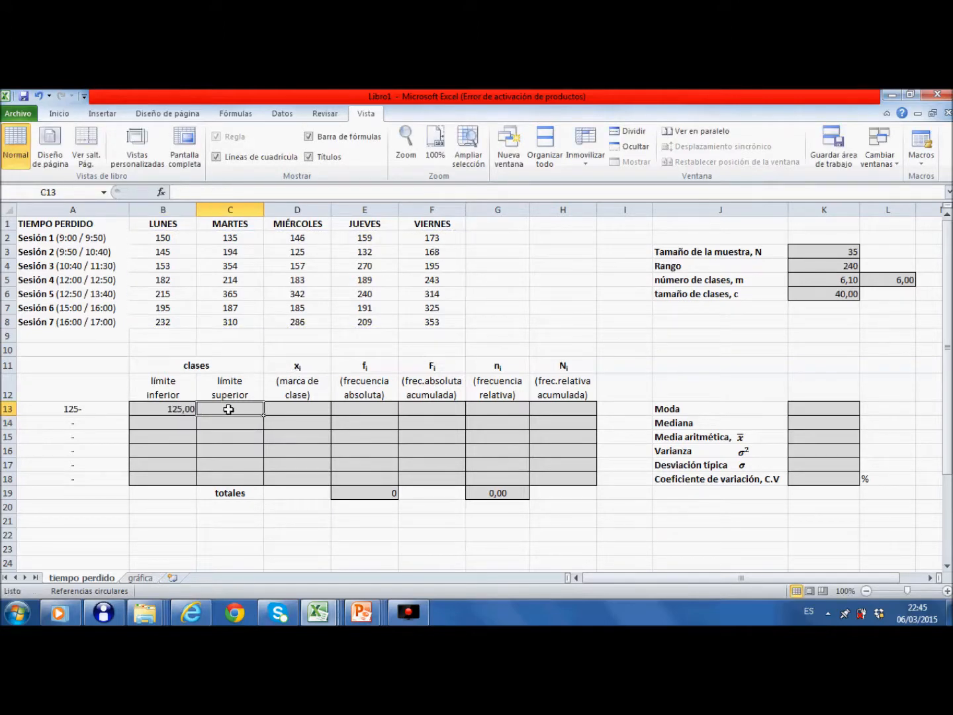
pyautogui.write('+')
pyautogui.click(159, 408)
pyautogui.write('+')
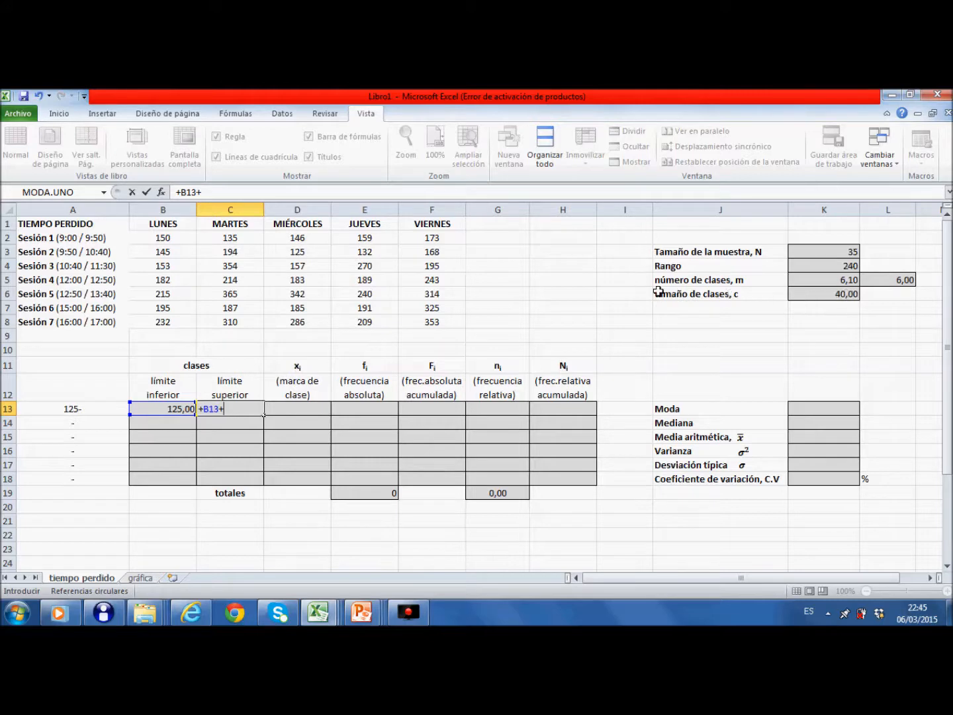
pyautogui.click(840, 294)
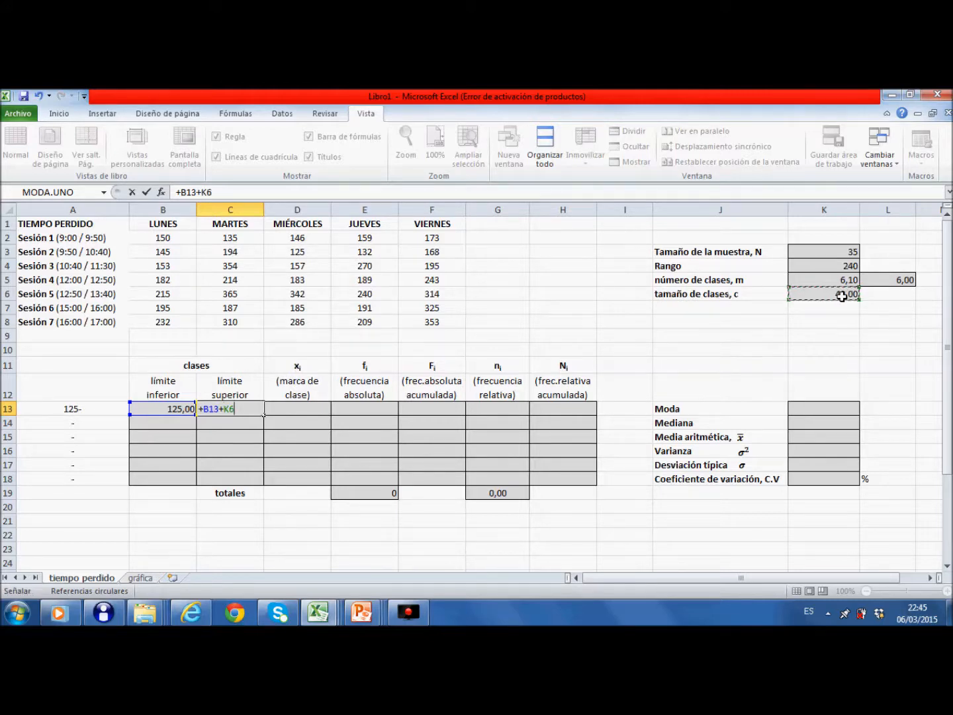
pyautogui.press('Return')
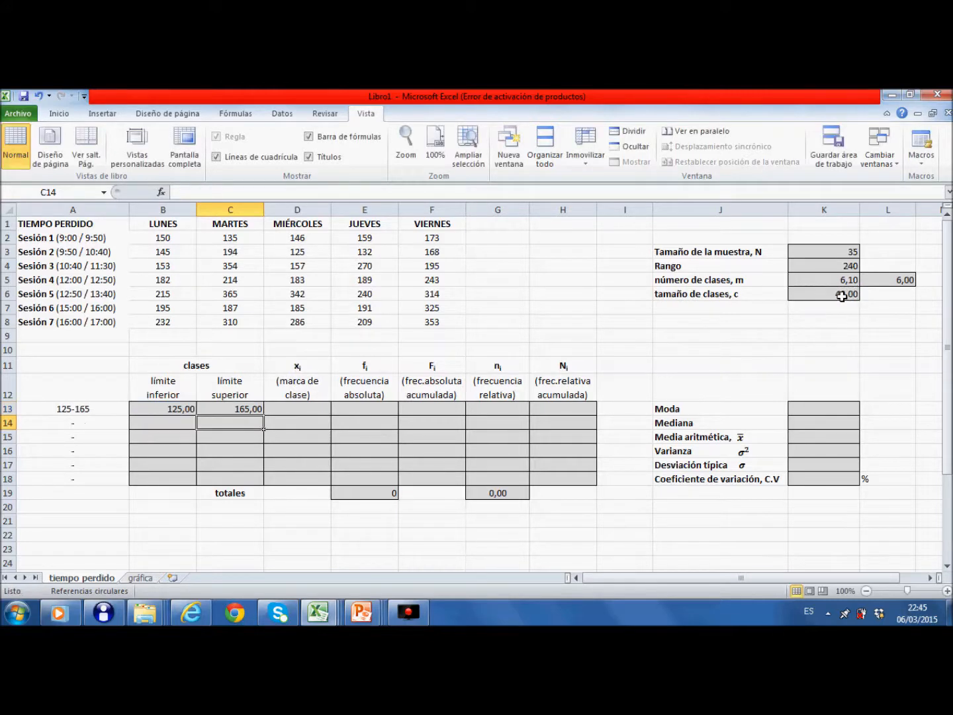
# Make the class-size reference absolute in C13's formula, +B13+$K$6, and fill the formula down through C18.
pyautogui.click(240, 408)
pyautogui.click(207, 191)
pyautogui.write('$K6')
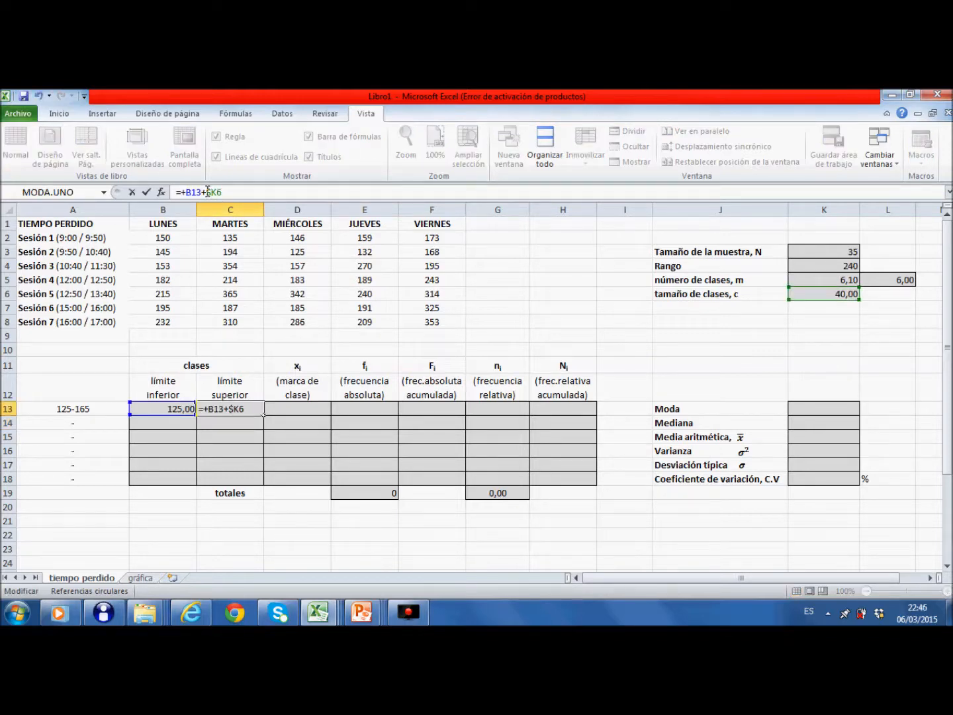
pyautogui.click(218, 191)
pyautogui.write('$')
pyautogui.press('Return')
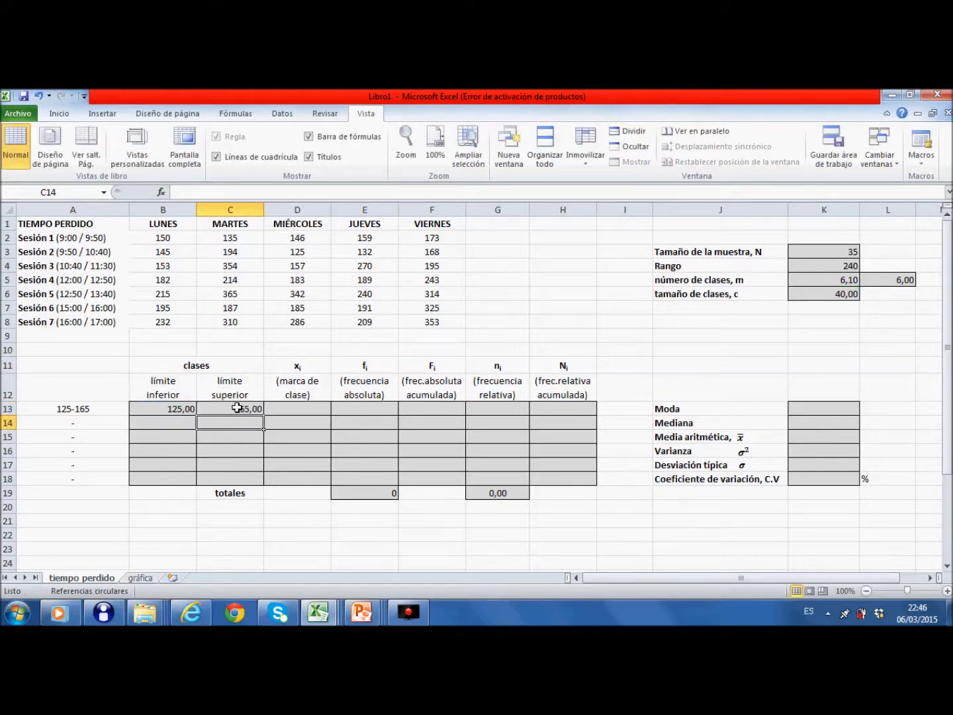
pyautogui.click(237, 406)
pyautogui.moveTo(262, 414); pyautogui.dragTo(259, 481)
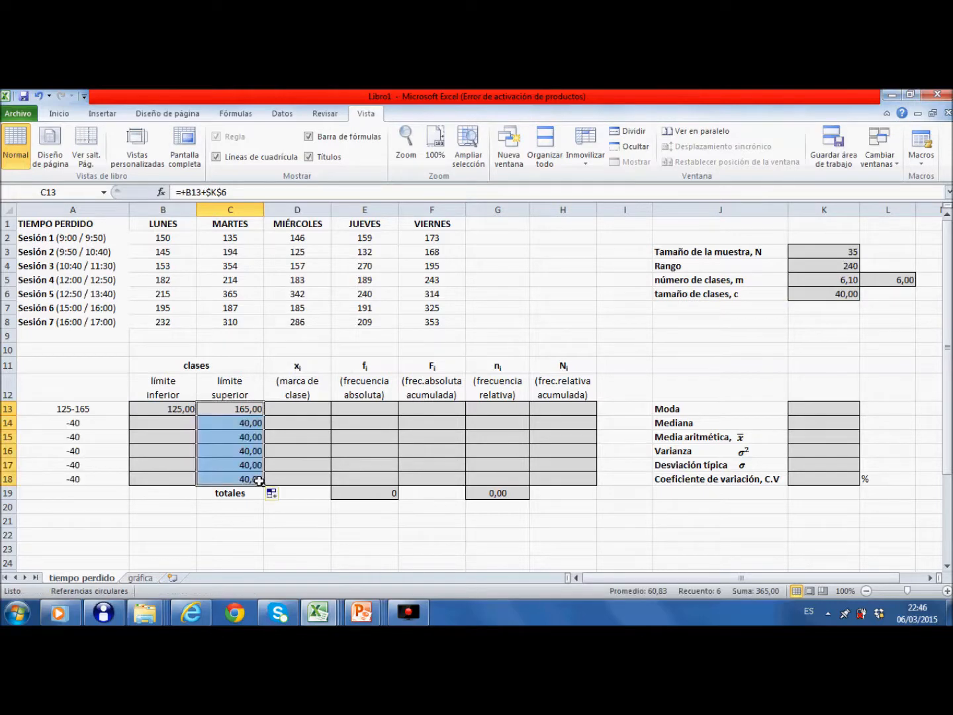
pyautogui.click(239, 423)
# Set the second class's lower limit in B14 to the previous upper limit, +C13, and fill it down through B18.
pyautogui.click(156, 422)
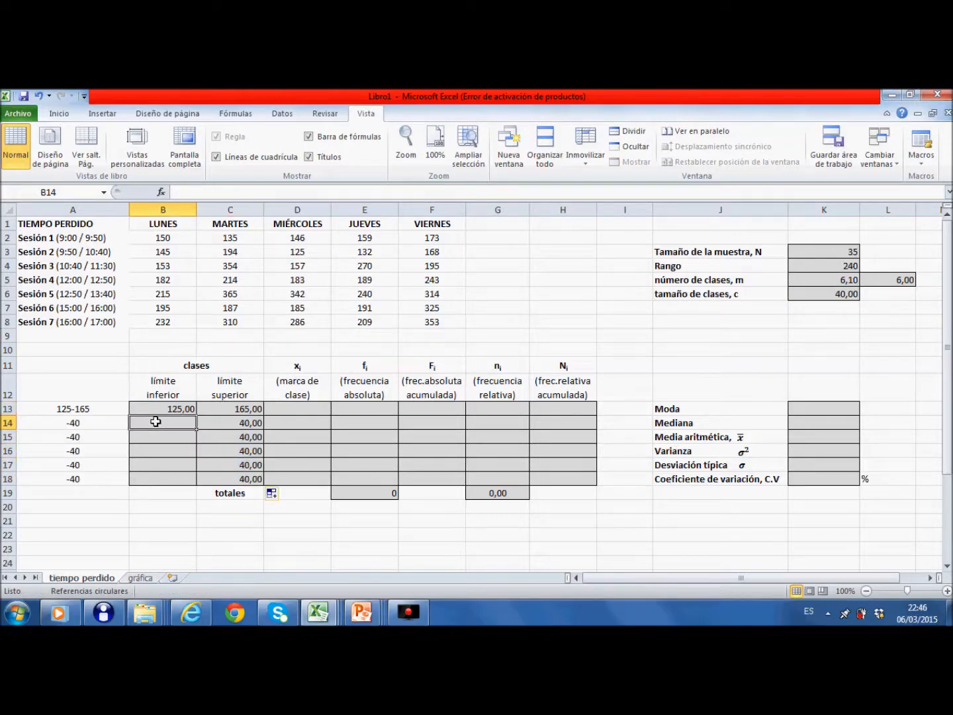
pyautogui.write('+')
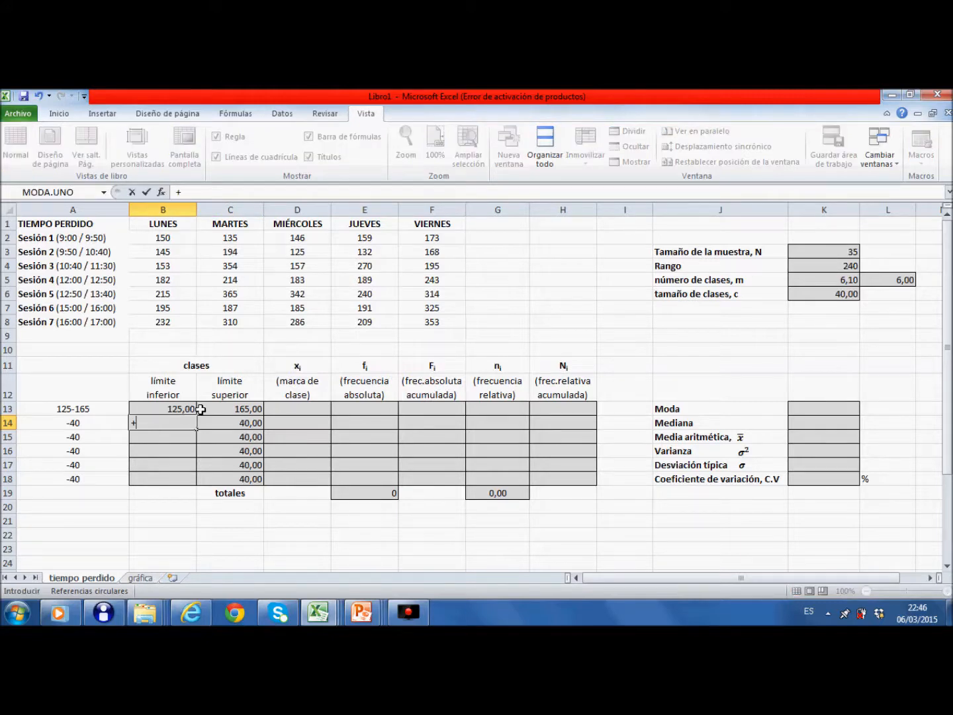
pyautogui.click(223, 408)
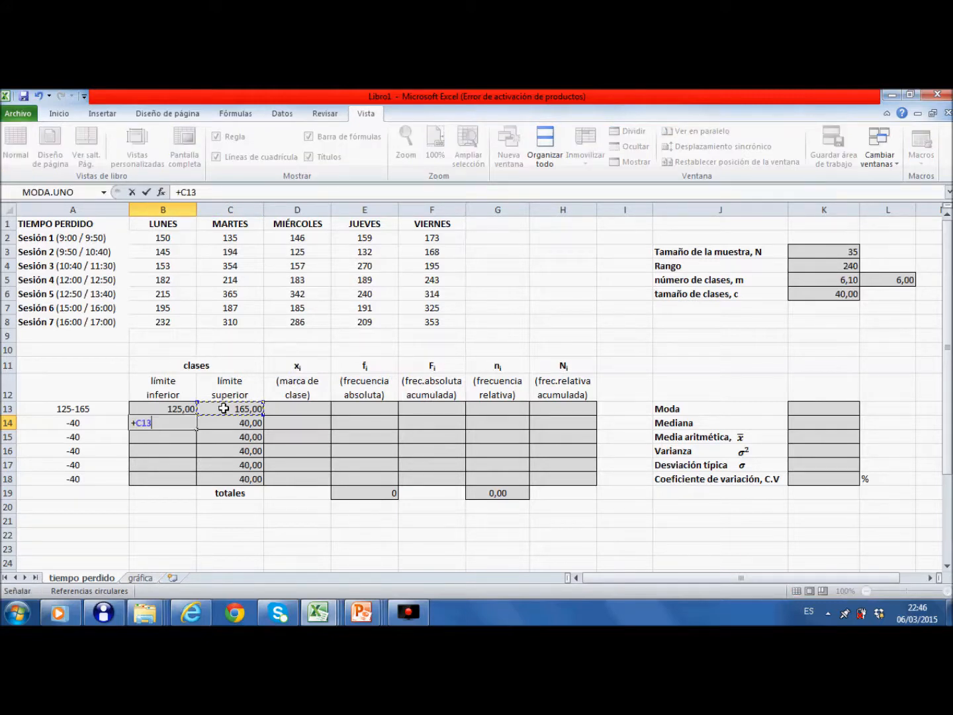
pyautogui.press('Return')
pyautogui.click(174, 423)
pyautogui.moveTo(195, 431); pyautogui.dragTo(194, 483)
# Build a trial class label in A21 joining the first class's limits with a hyphen, +CONCATENAR(B13;"-";C13).
pyautogui.moveTo(76, 409); pyautogui.dragTo(70, 477)
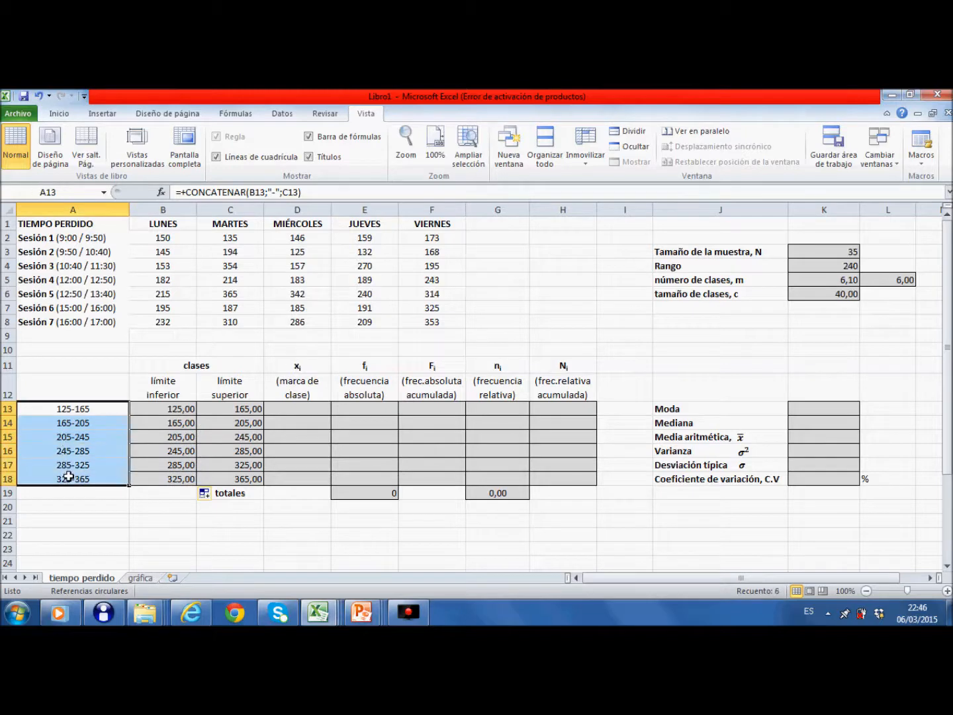
pyautogui.scroll(-1, 294, 527)
pyautogui.scroll(-1, 294, 527)
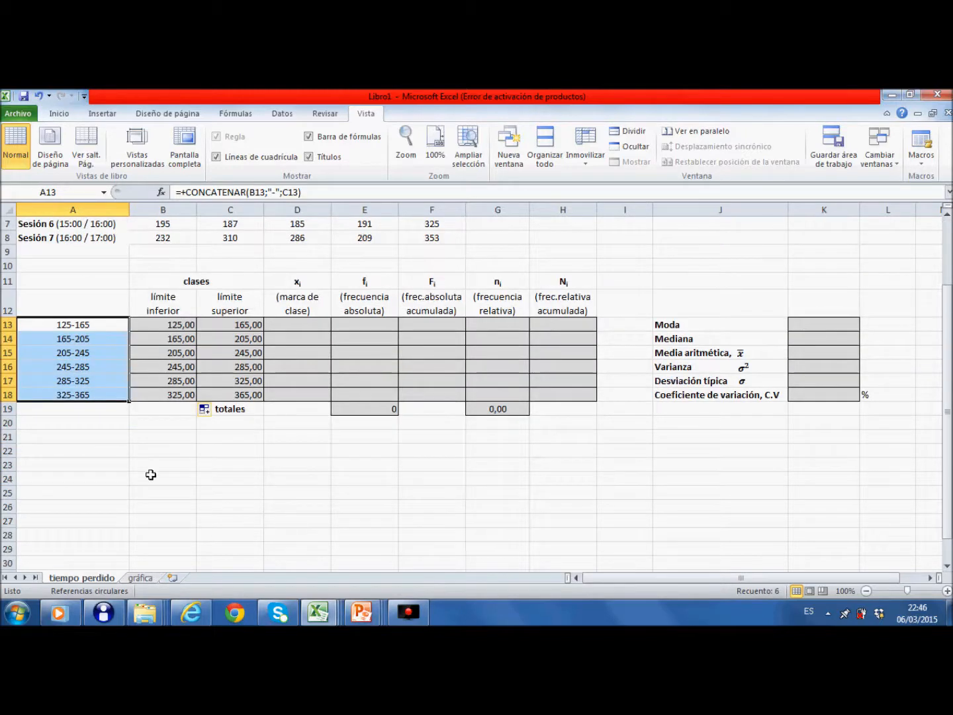
pyautogui.click(64, 438)
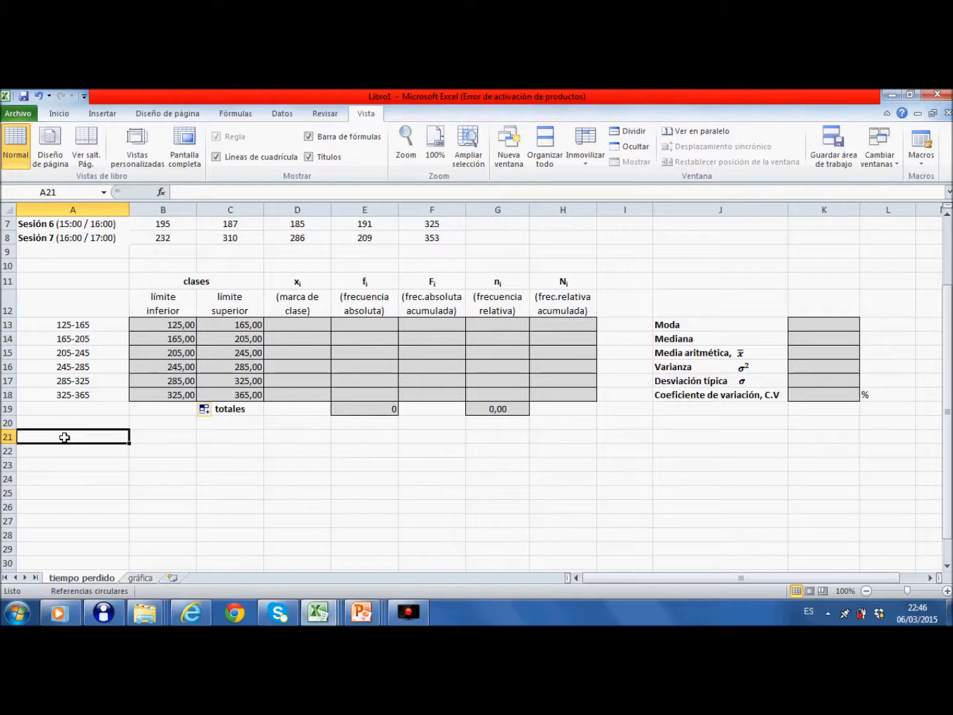
pyautogui.write('+')
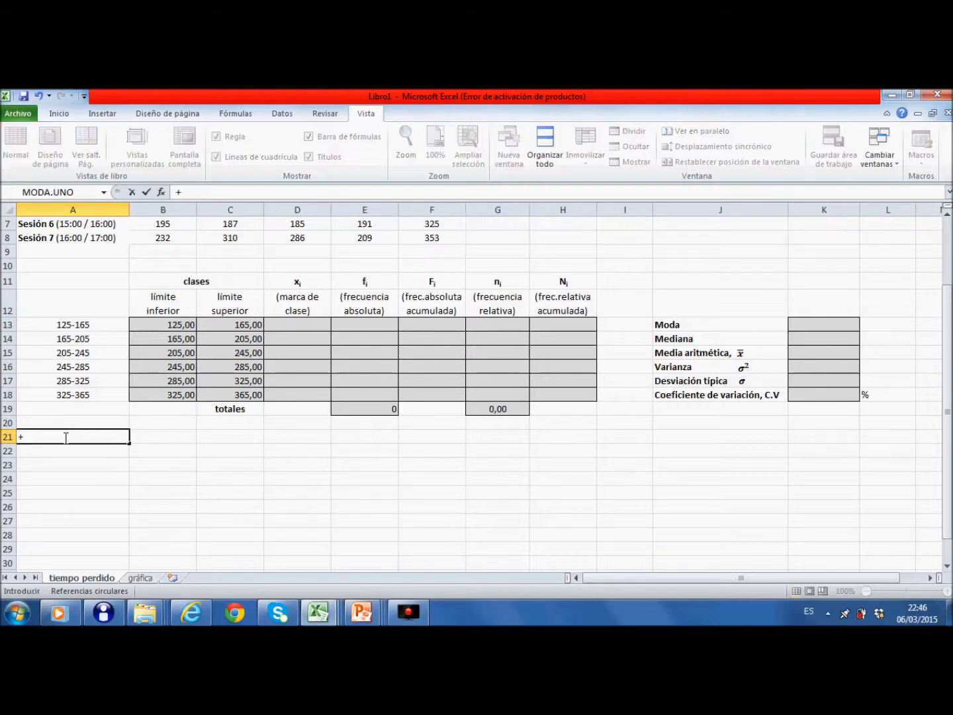
pyautogui.write('conca')
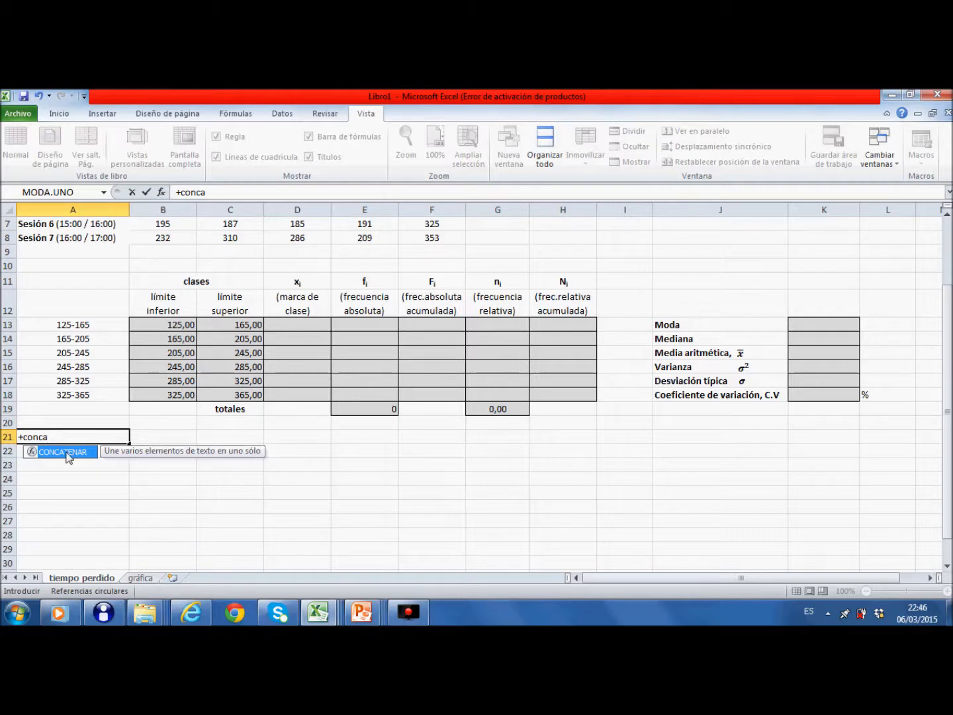
pyautogui.doubleClick(66, 452)
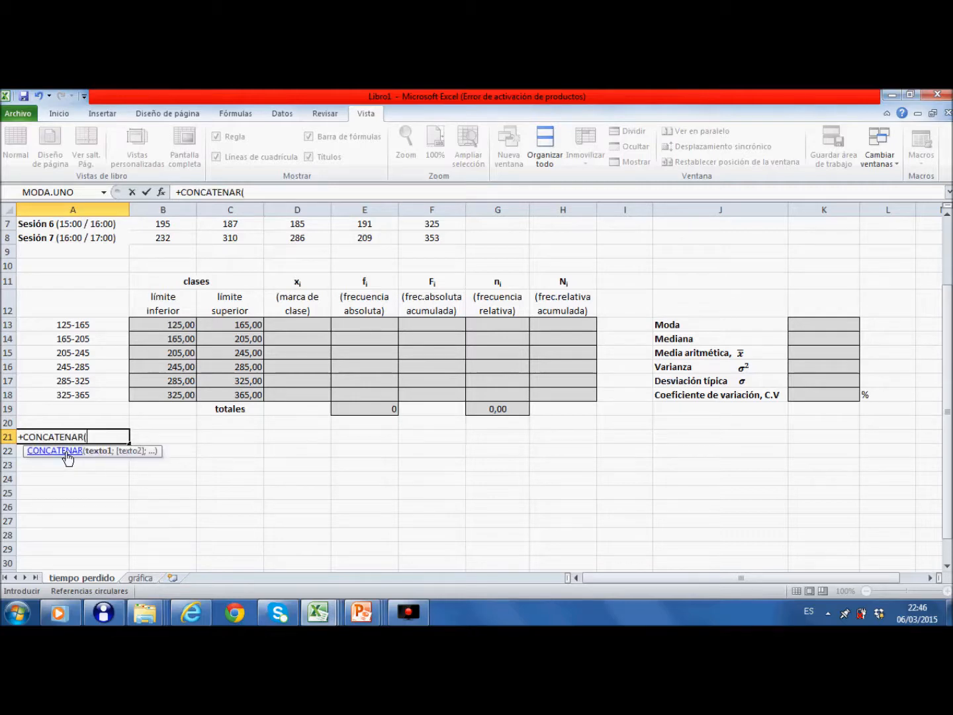
pyautogui.click(171, 325)
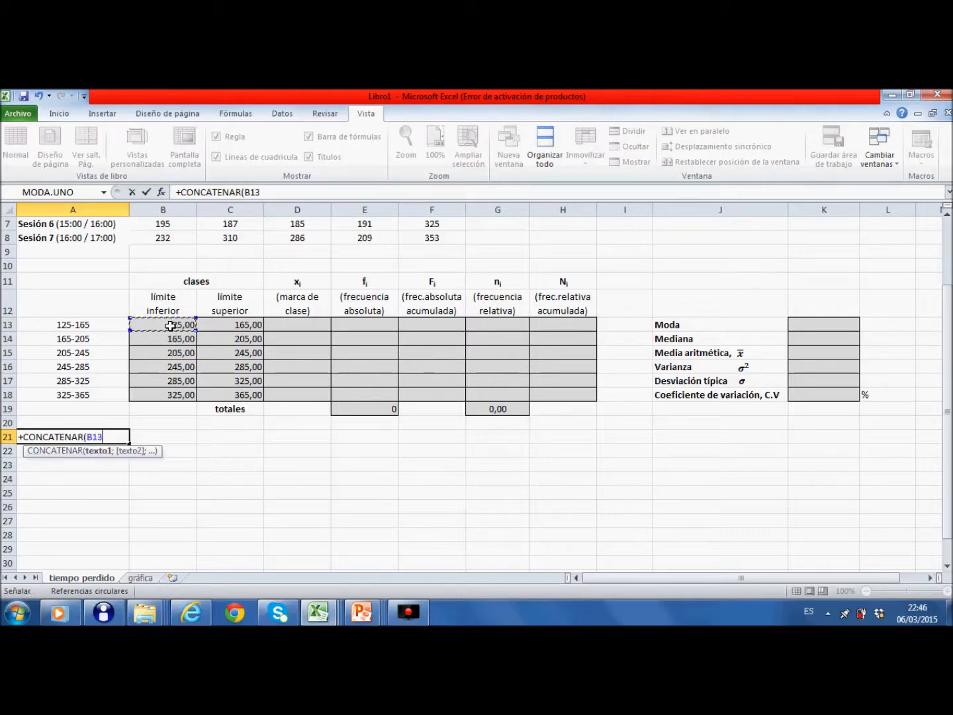
pyautogui.write(';')
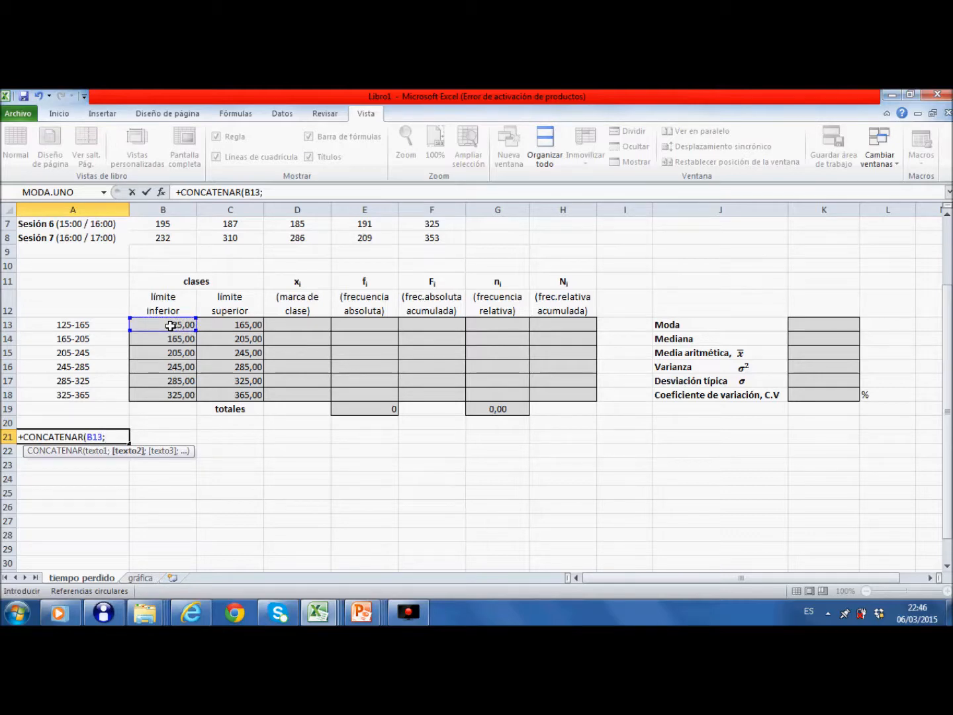
pyautogui.write('"-";')
pyautogui.click(248, 325)
pyautogui.write(')')
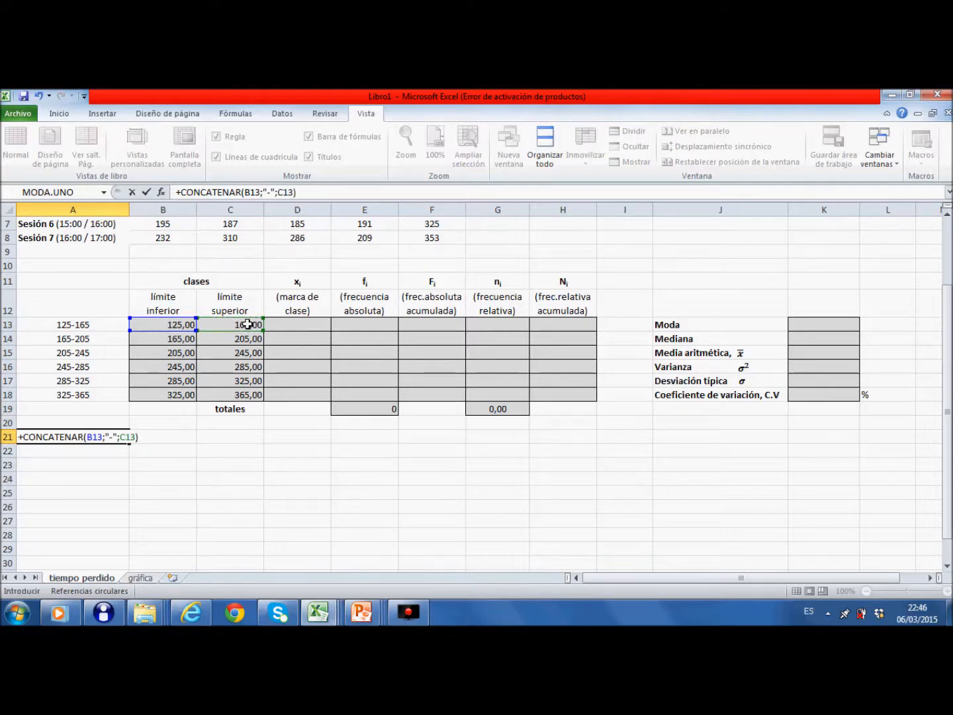
pyautogui.press('Return')
# Try centring the A21 label and filling it down through A26, and clear the trial labels.
pyautogui.click(51, 438)
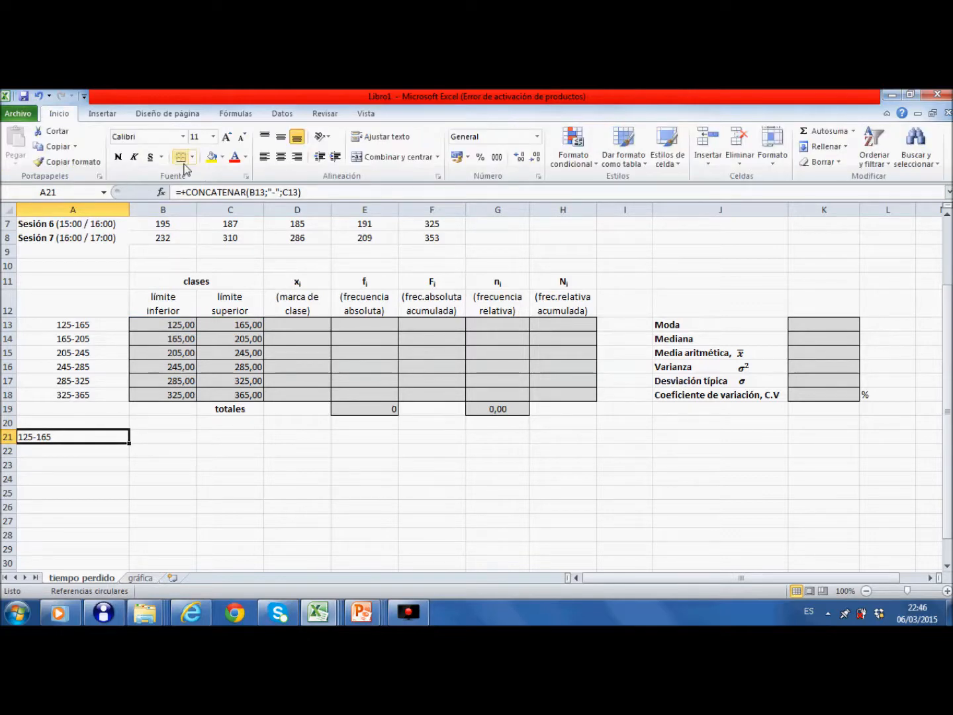
pyautogui.click(281, 157)
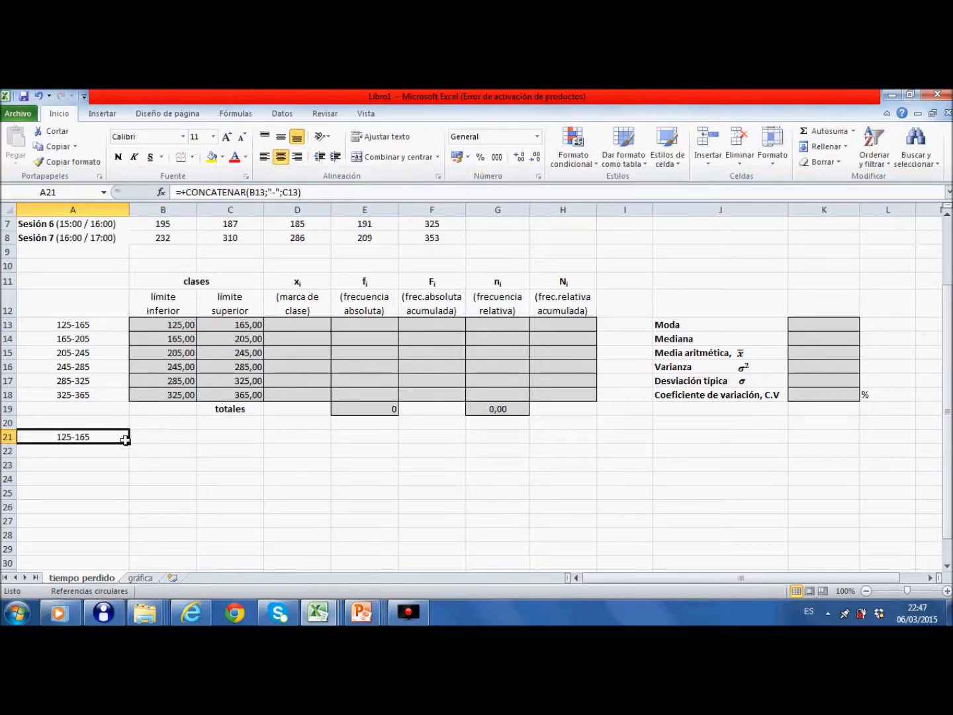
pyautogui.moveTo(128, 445); pyautogui.dragTo(122, 521)
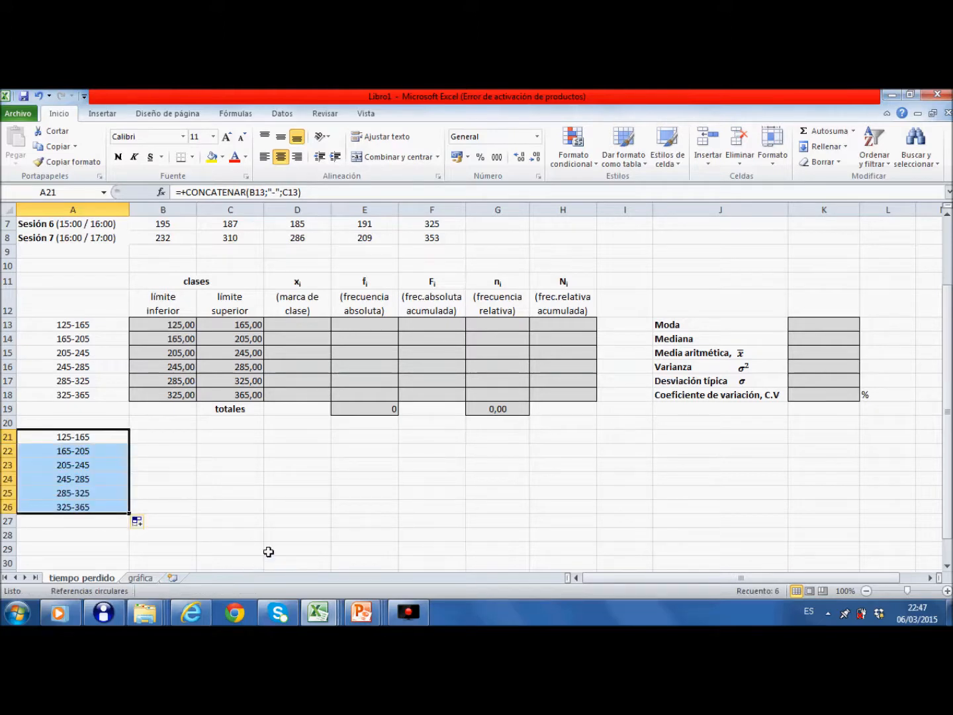
pyautogui.press('Delete')
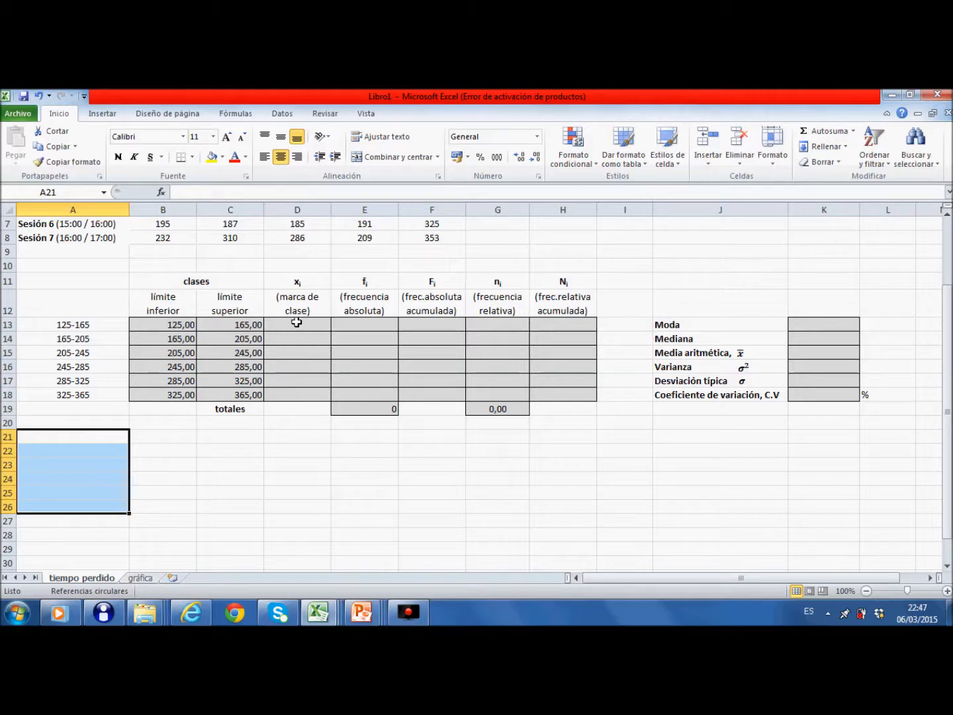
# Calculate the first class mark in D13 as the average of its limits, +(C13+B13)/2, and fill it down through D18.
pyautogui.click(299, 324)
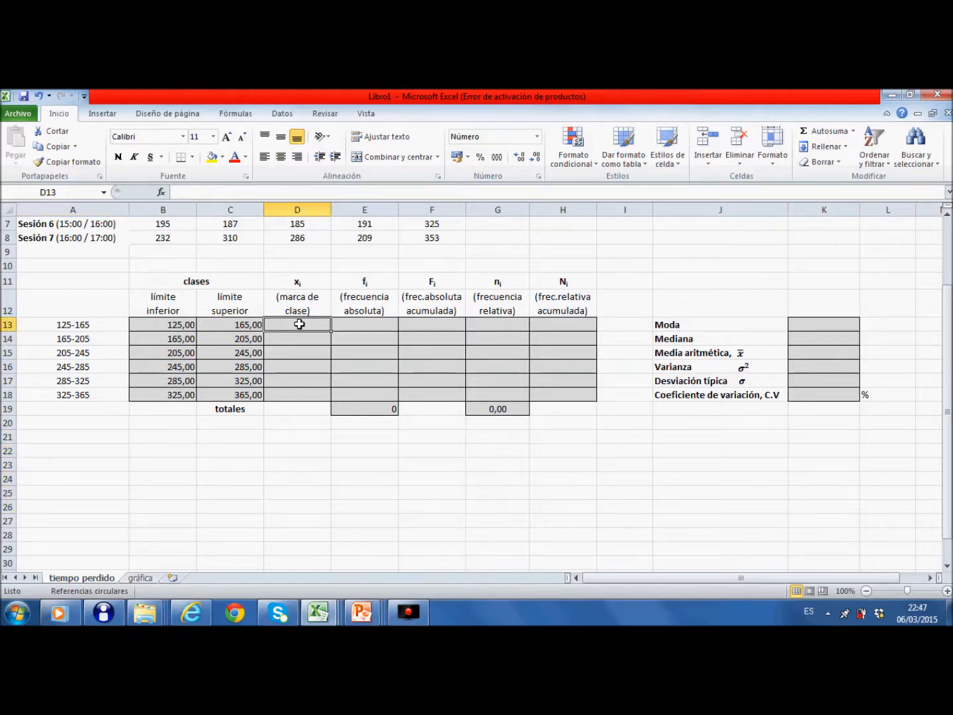
pyautogui.write('+')
pyautogui.click(233, 323)
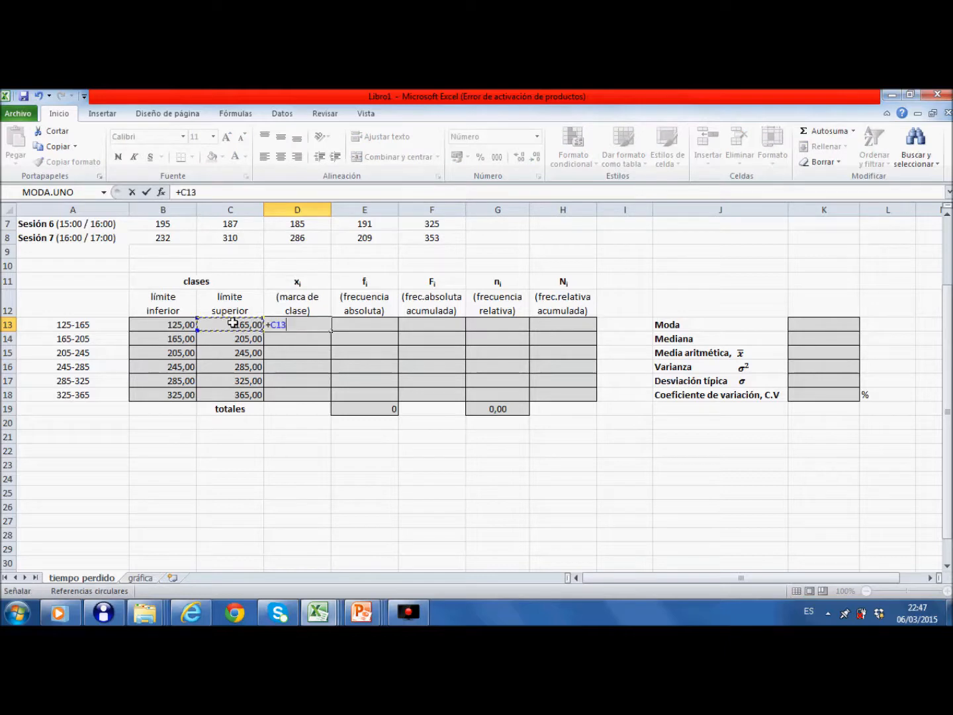
pyautogui.write('+')
pyautogui.click(174, 323)
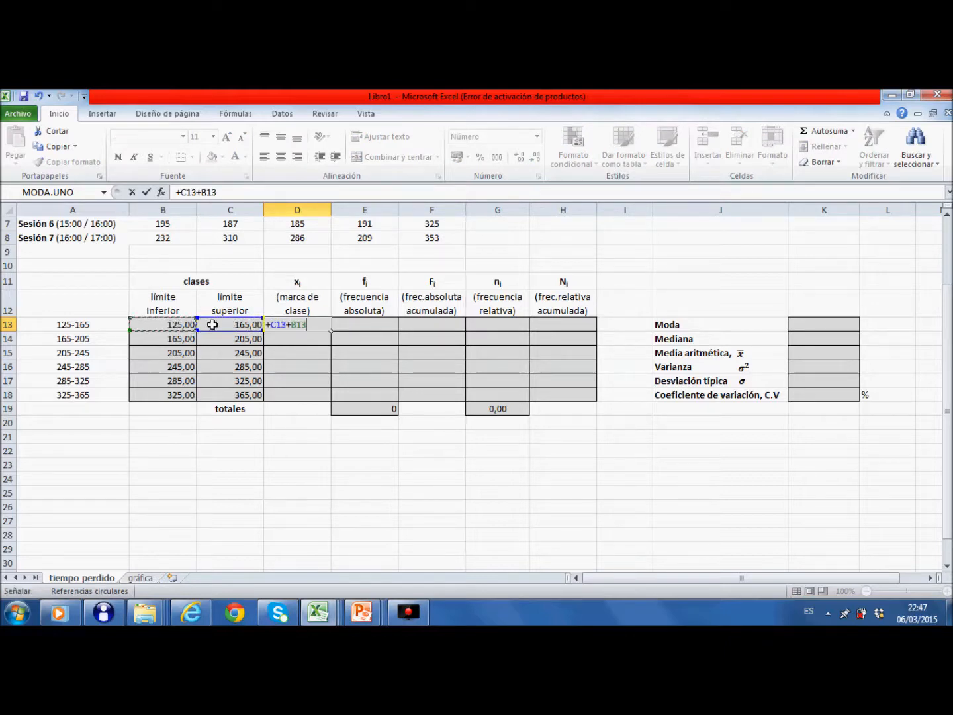
pyautogui.click(275, 325)
pyautogui.write('(')
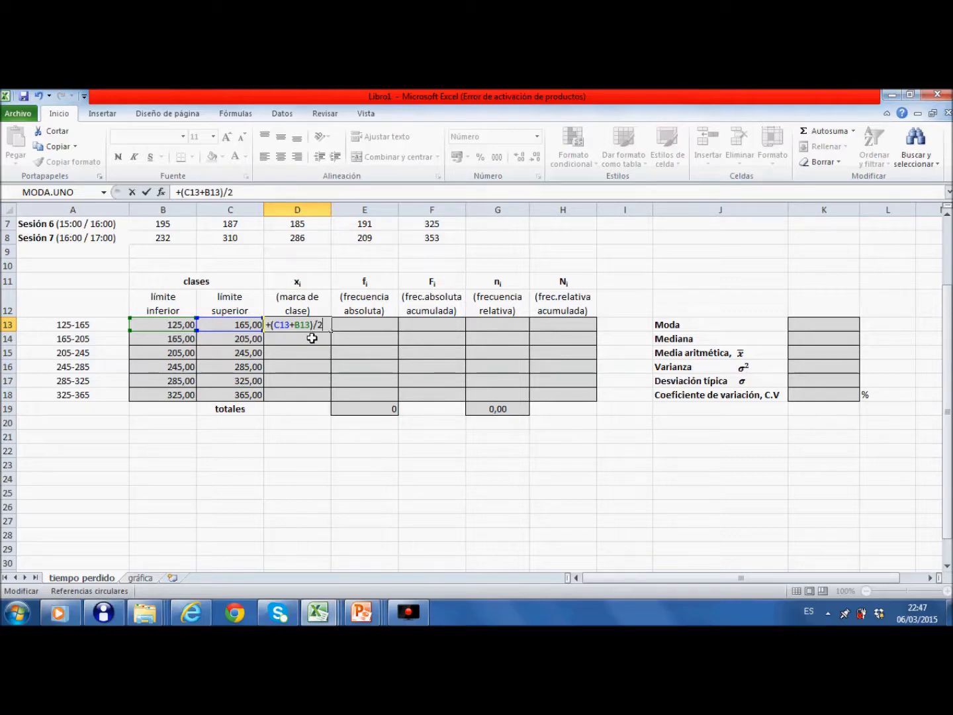
pyautogui.press('Return')
pyautogui.click(310, 325)
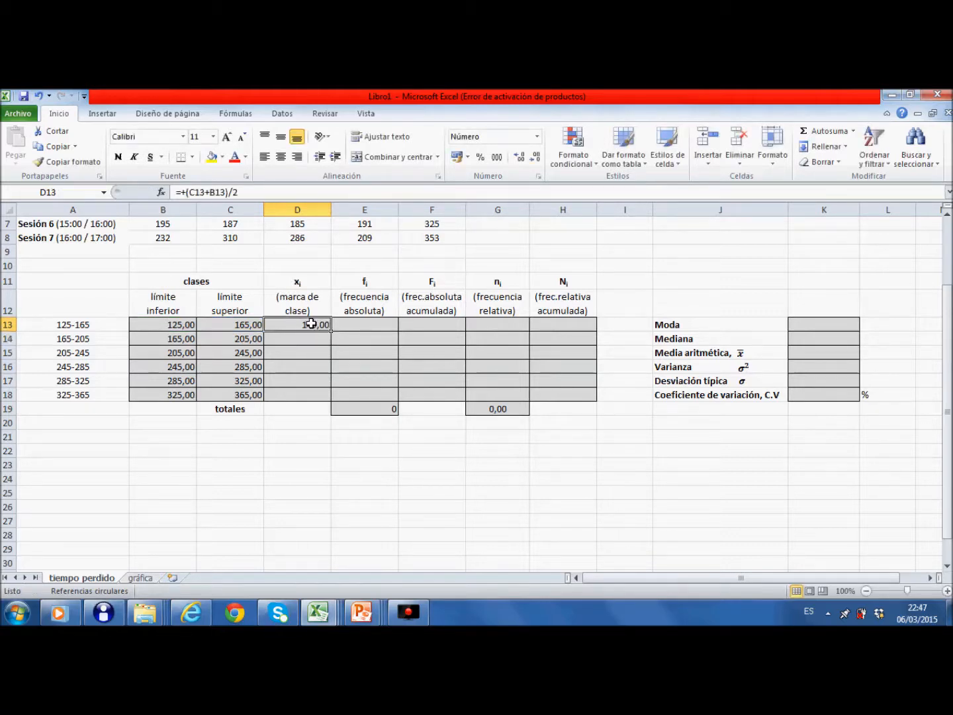
pyautogui.moveTo(332, 331); pyautogui.dragTo(324, 397)
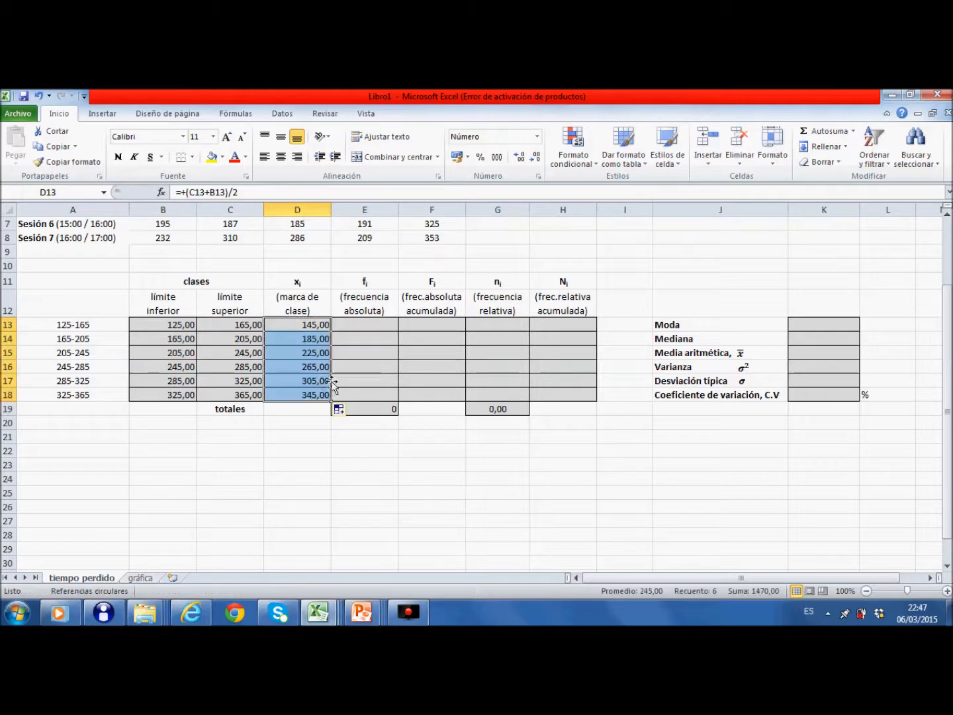
pyautogui.click(378, 323)
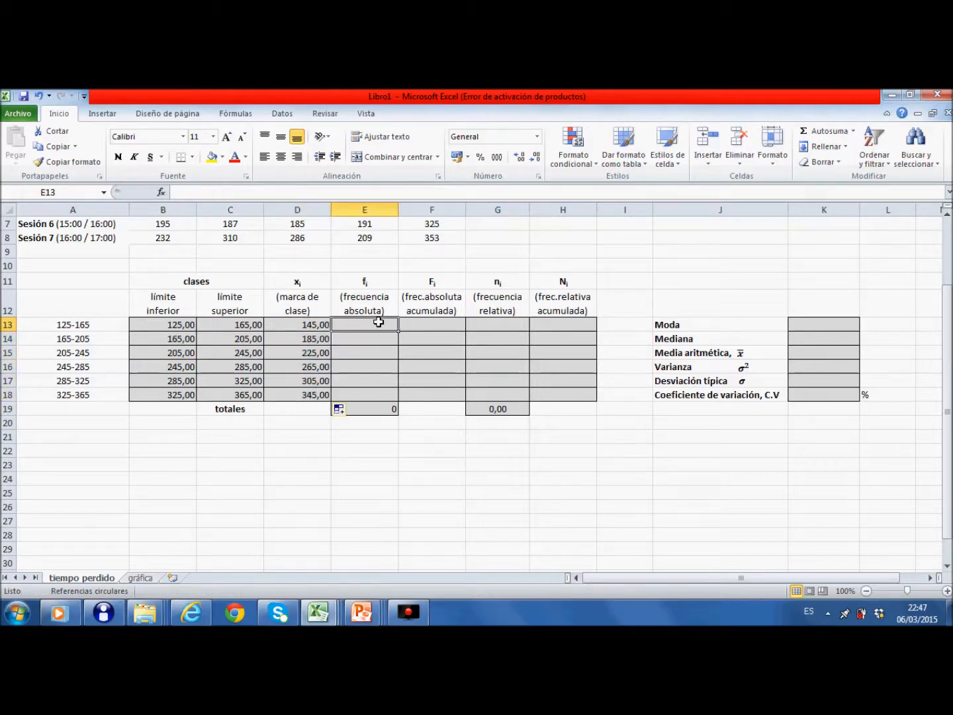
pyautogui.write('+')
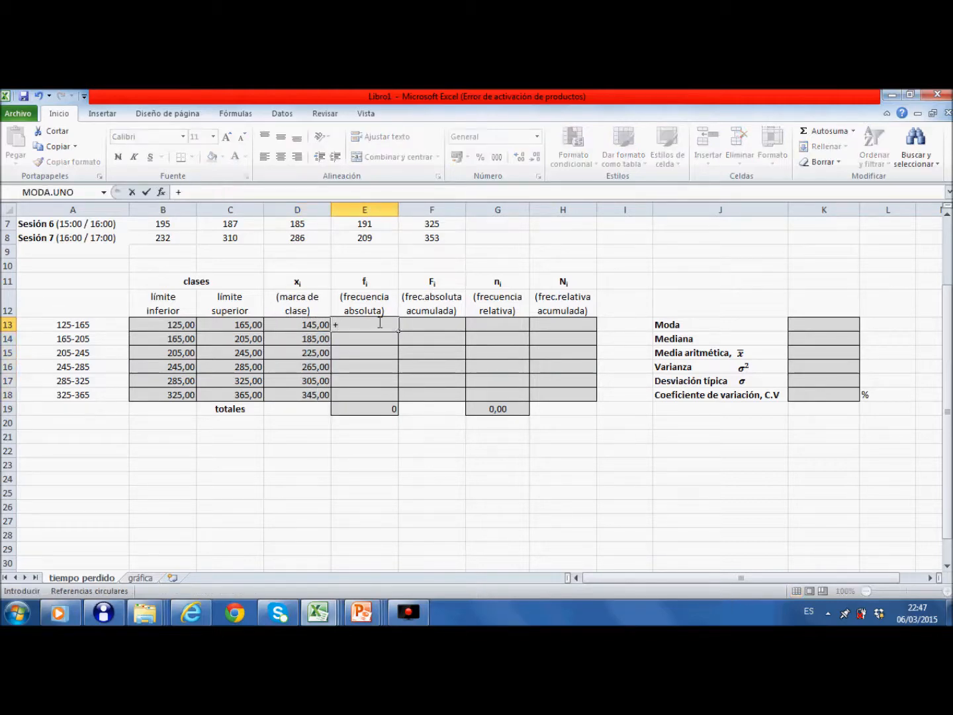
pyautogui.press('Escape')
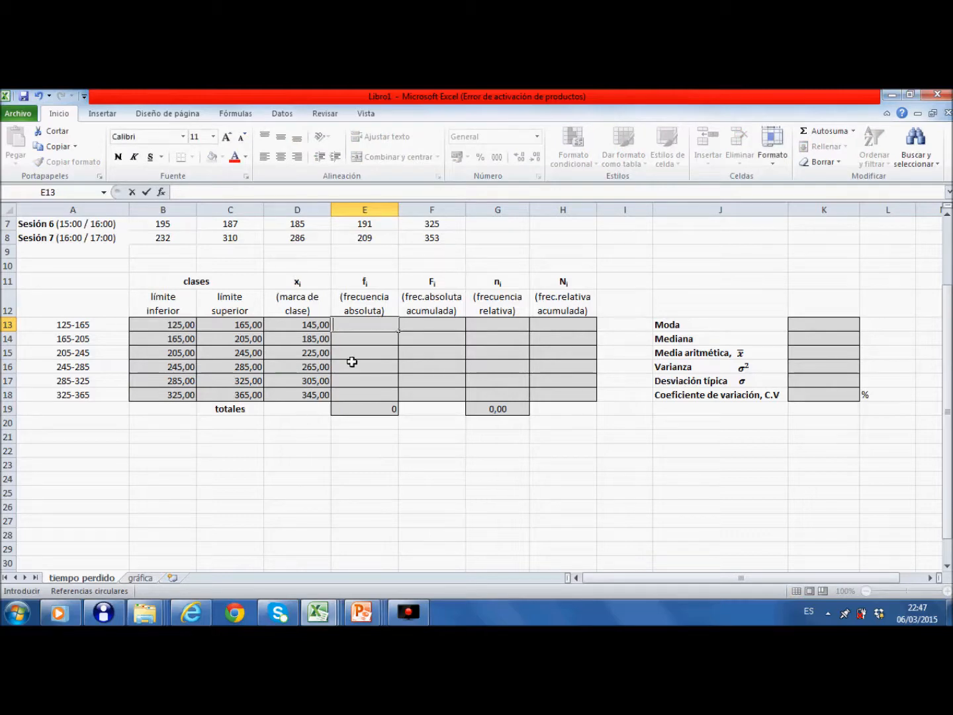
pyautogui.click(257, 425)
# Calculate the absolute frequencies in E13:E18 with the array formula +FRECUENCIA(B2:F8;C13:C18).
pyautogui.moveTo(350, 322); pyautogui.dragTo(360, 394)
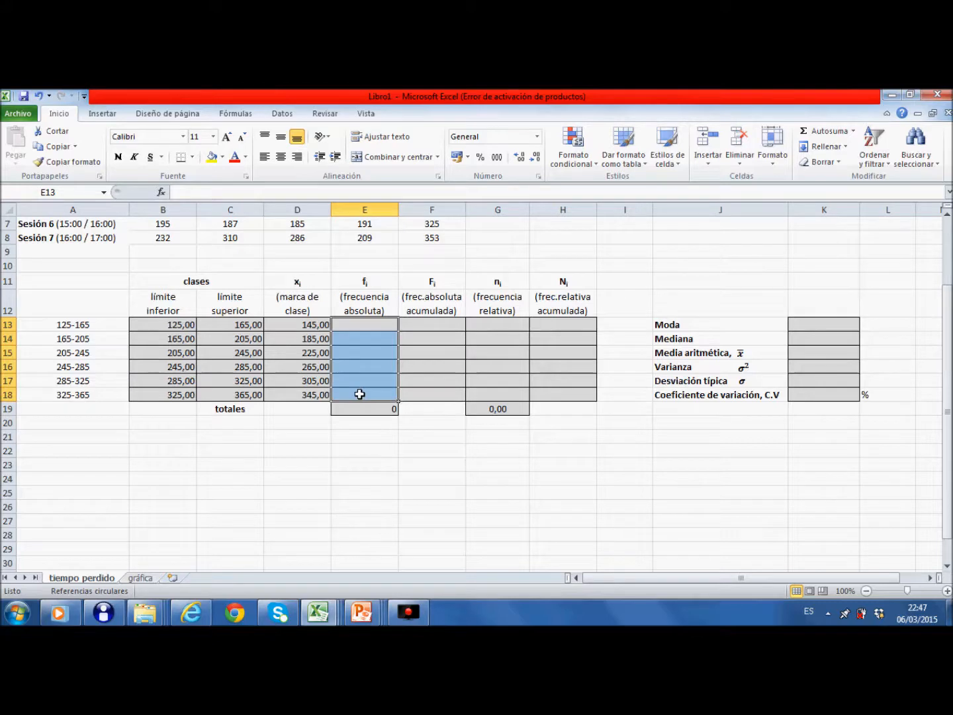
pyautogui.write('+frecue')
pyautogui.doubleClick(378, 340)
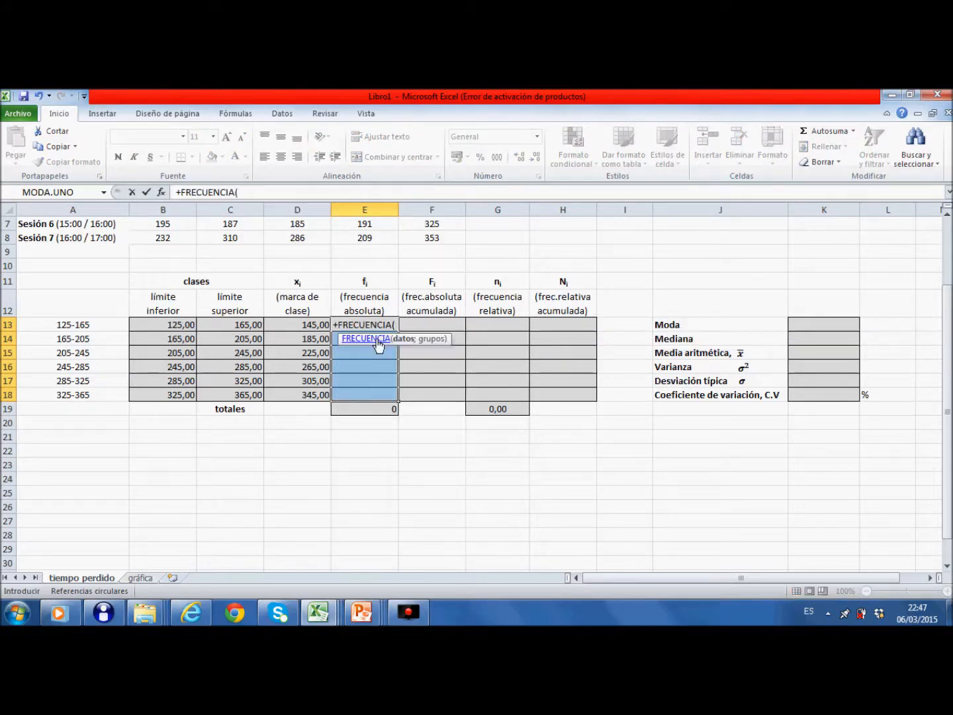
pyautogui.scroll(2, 201, 335)
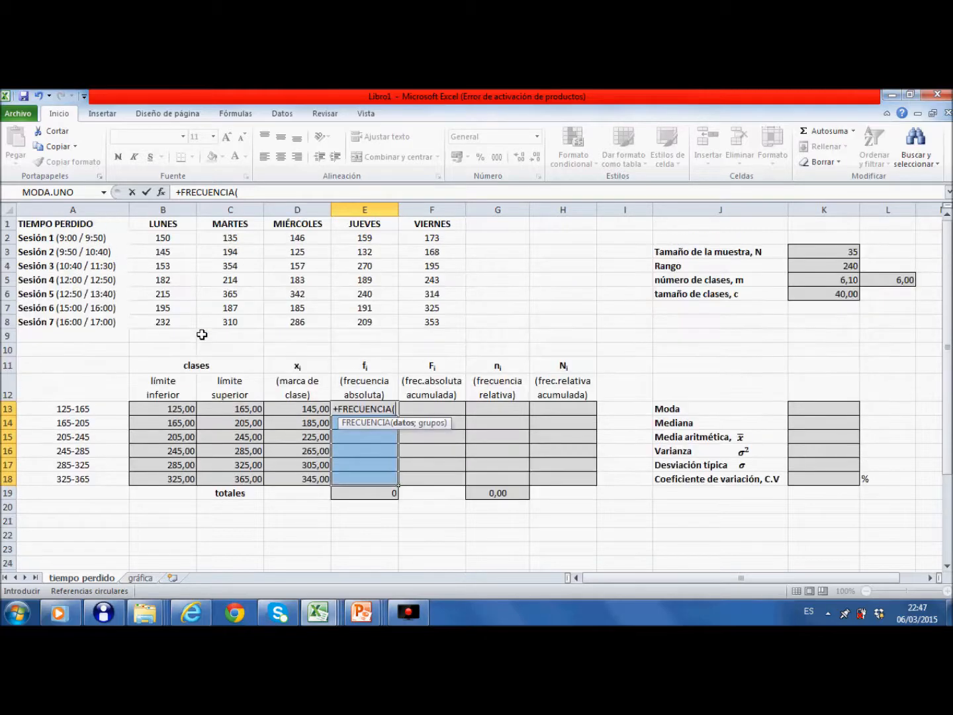
pyautogui.moveTo(170, 238); pyautogui.dragTo(439, 324)
pyautogui.write(';')
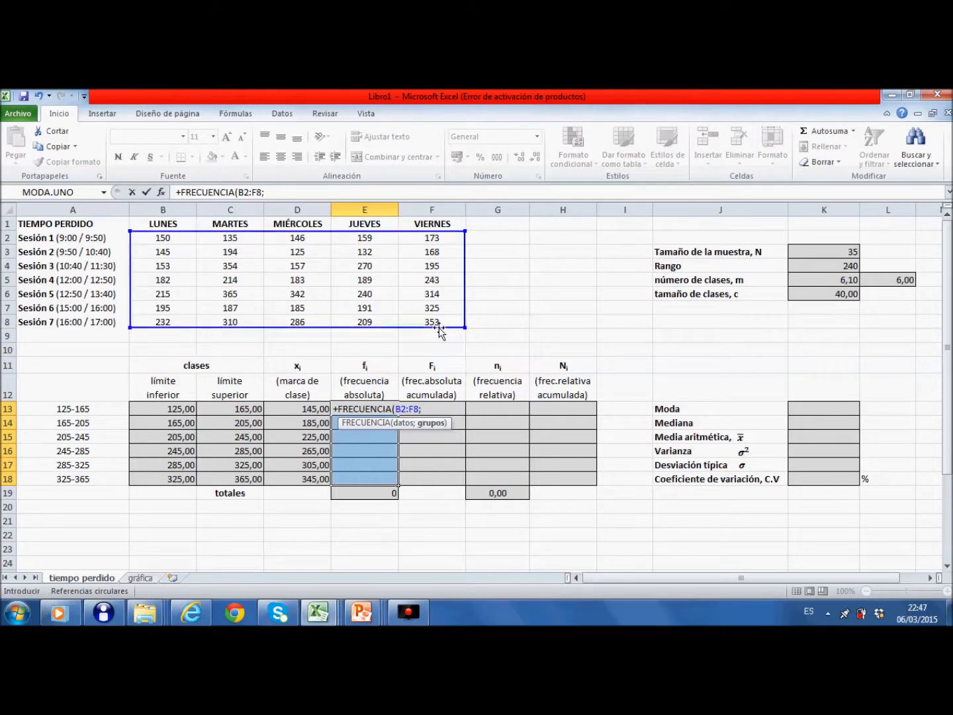
pyautogui.moveTo(228, 408); pyautogui.dragTo(234, 476)
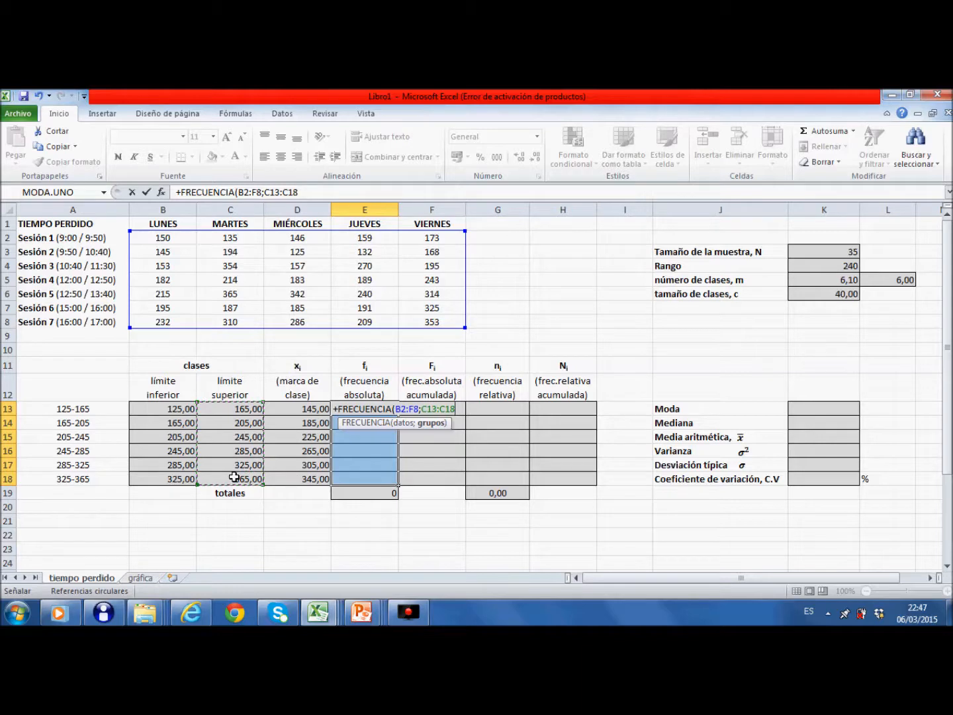
pyautogui.write(')')
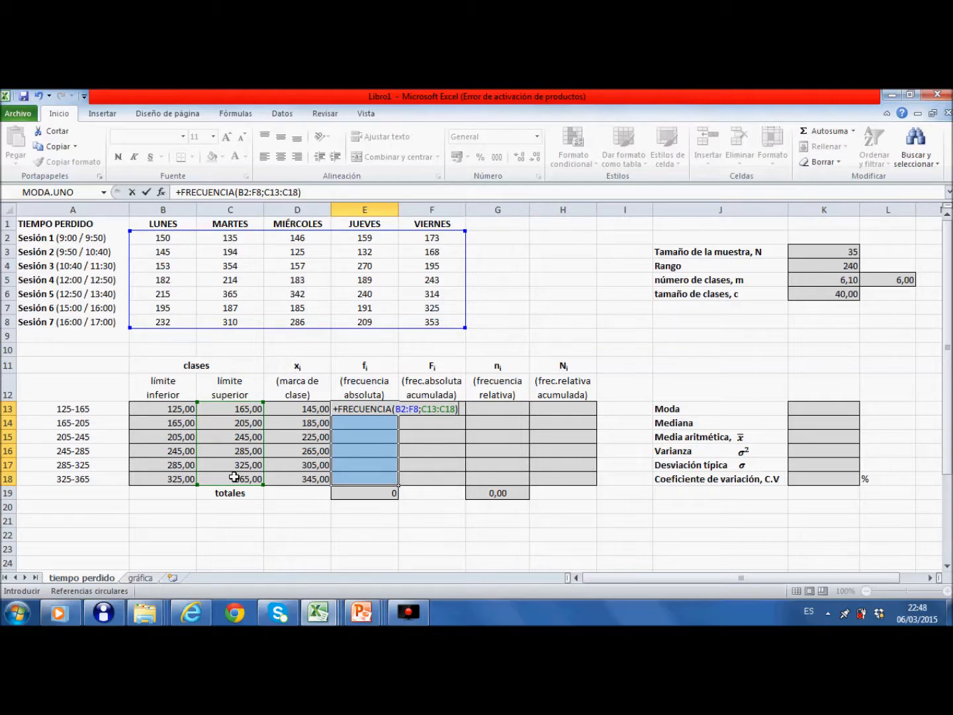
pyautogui.hotkey('ctrl', 'shift', 'Return')
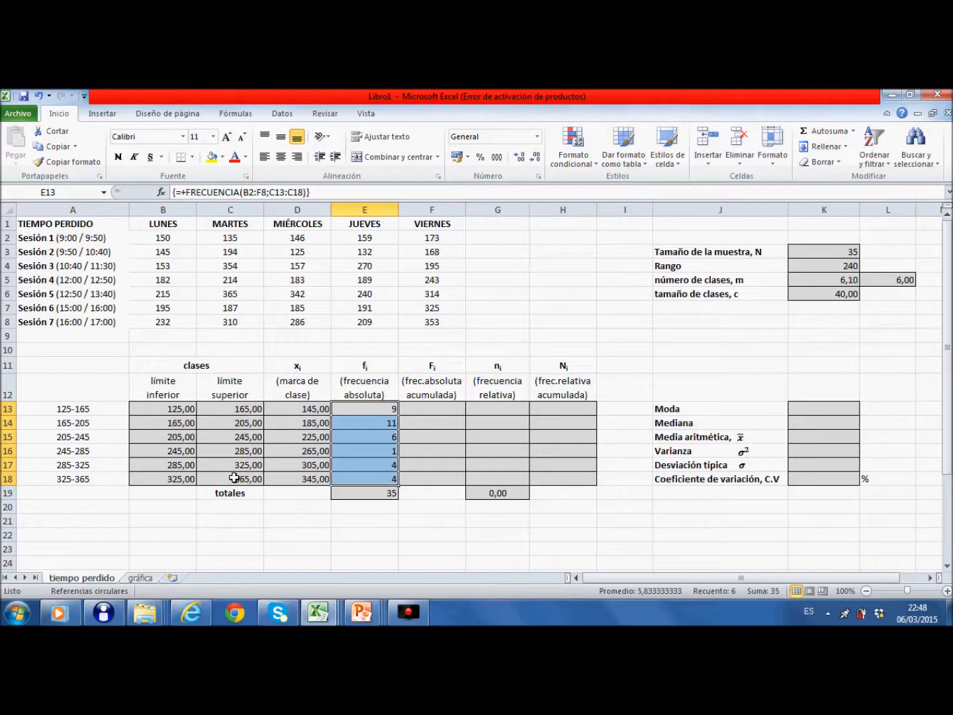
# Start the cumulative absolute frequency in F13 by referencing the first class's absolute frequency, +E13.
pyautogui.click(383, 411)
pyautogui.moveTo(382, 413); pyautogui.dragTo(383, 478)
pyautogui.click(384, 493)
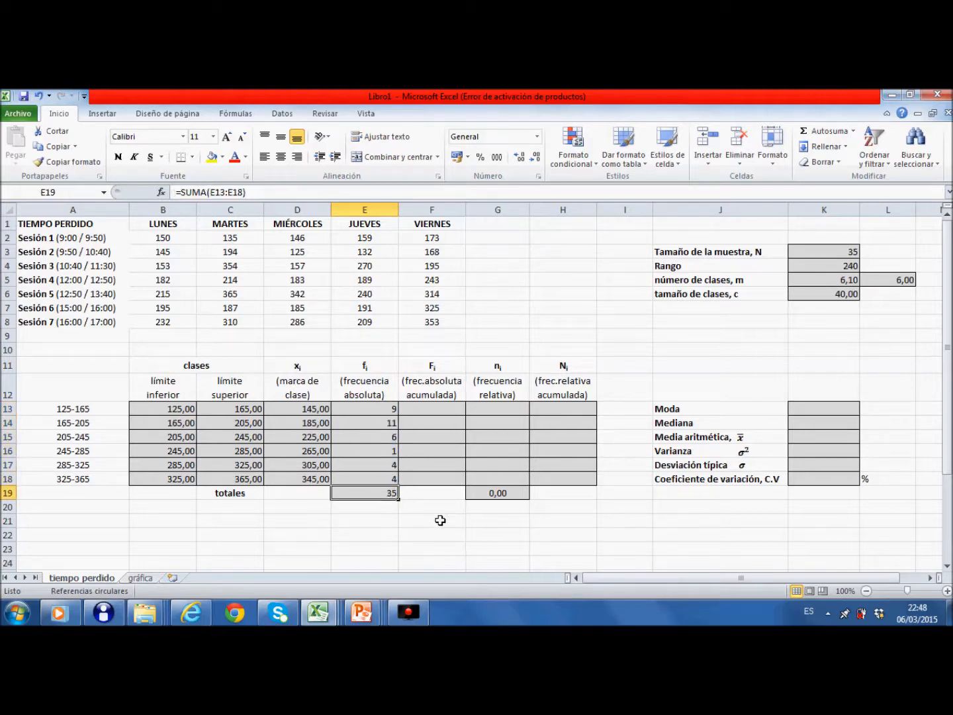
pyautogui.click(440, 407)
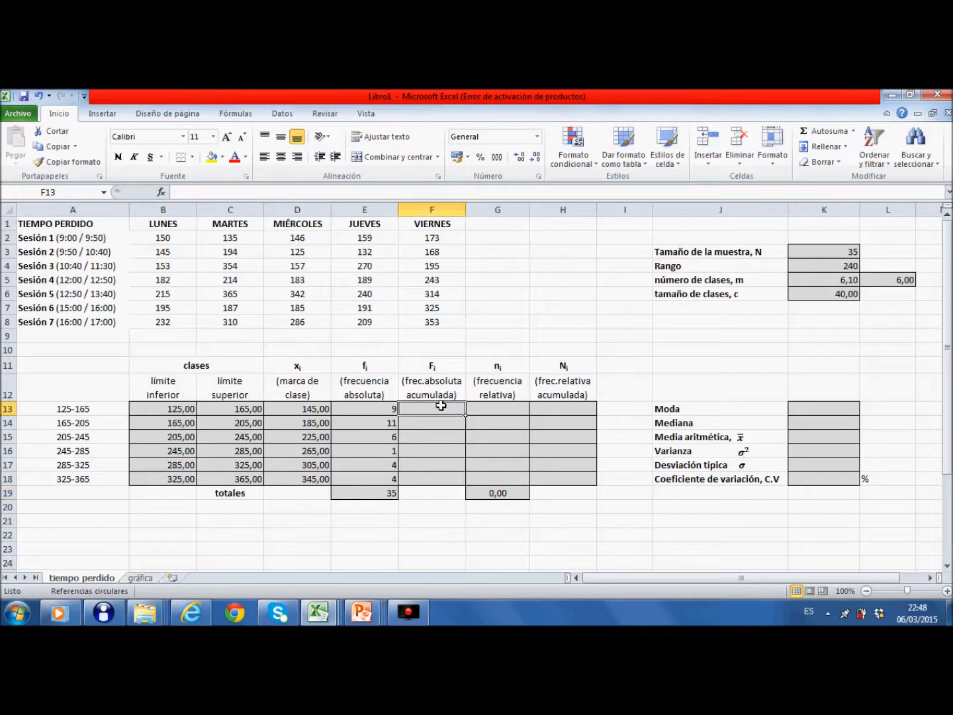
pyautogui.write('+')
pyautogui.click(384, 409)
pyautogui.press('Return')
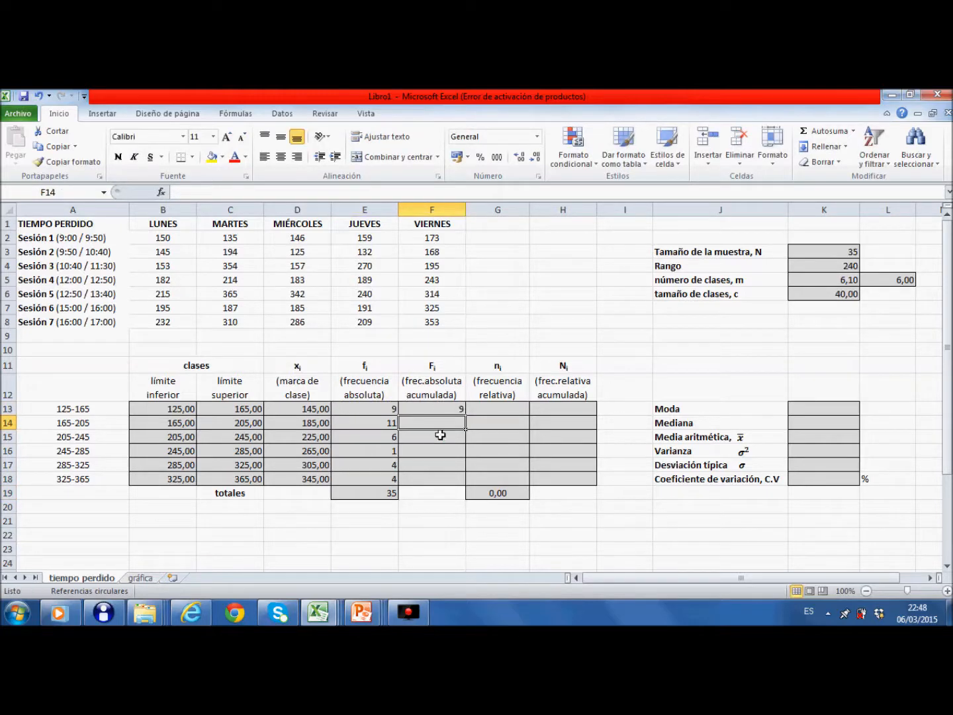
# Calculate the second cumulative absolute frequency in F14 as +F13+E14 and fill it down through F18.
pyautogui.write('+')
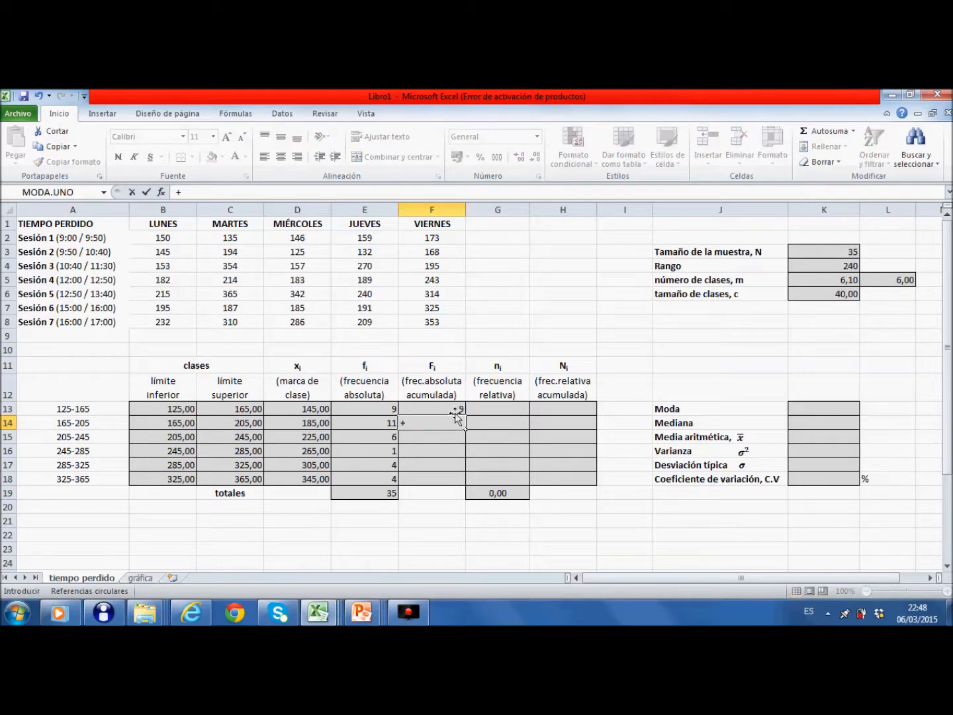
pyautogui.click(445, 405)
pyautogui.write('+')
pyautogui.click(368, 422)
pyautogui.press('Return')
pyautogui.click(438, 422)
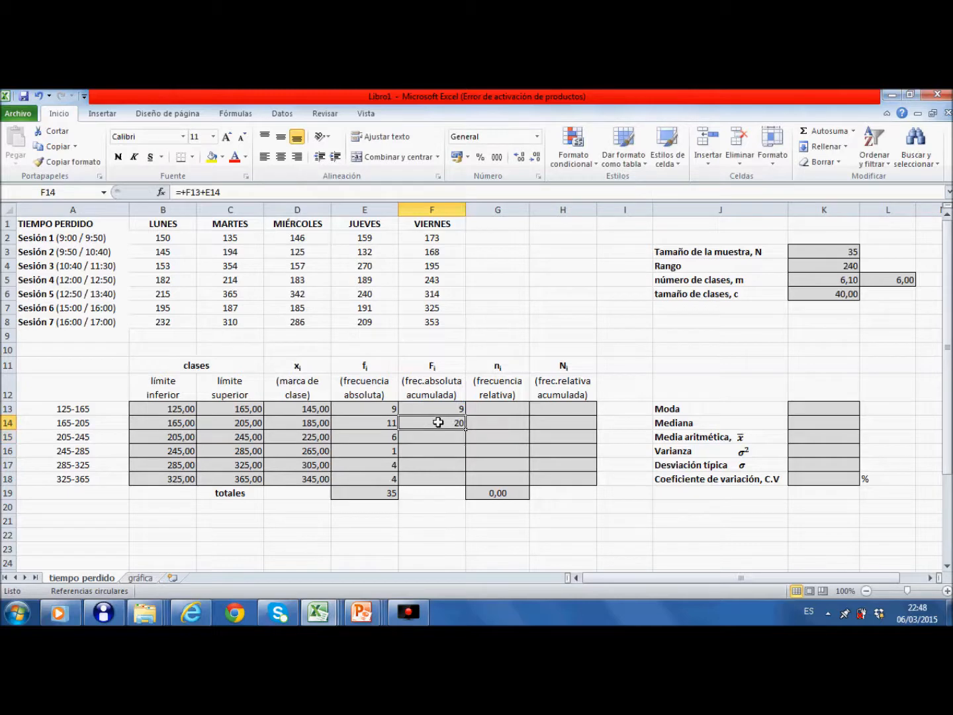
pyautogui.moveTo(465, 429); pyautogui.dragTo(460, 478)
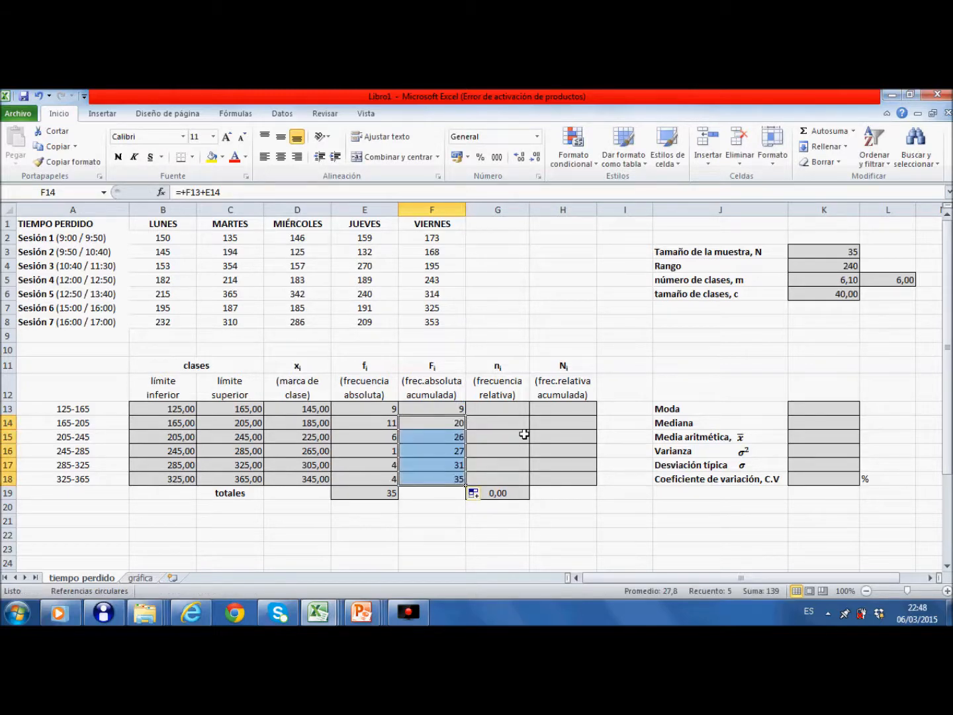
# Calculate the first relative frequency in G13 by dividing the absolute frequency by the sample size, +E13/K3.
pyautogui.click(519, 408)
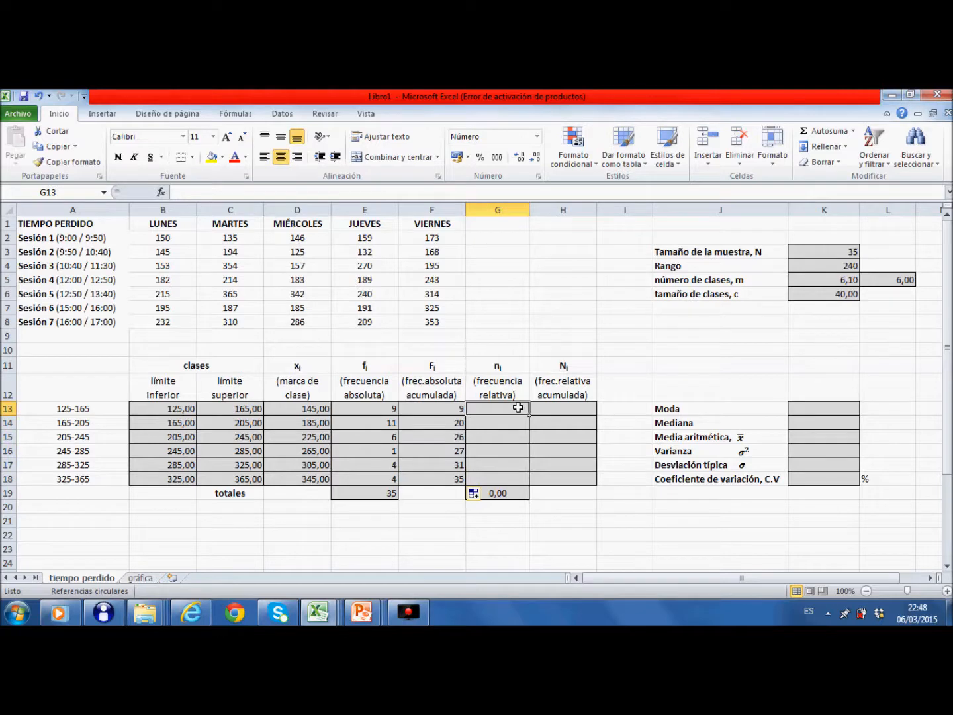
pyautogui.write('+')
pyautogui.click(369, 409)
pyautogui.write('/')
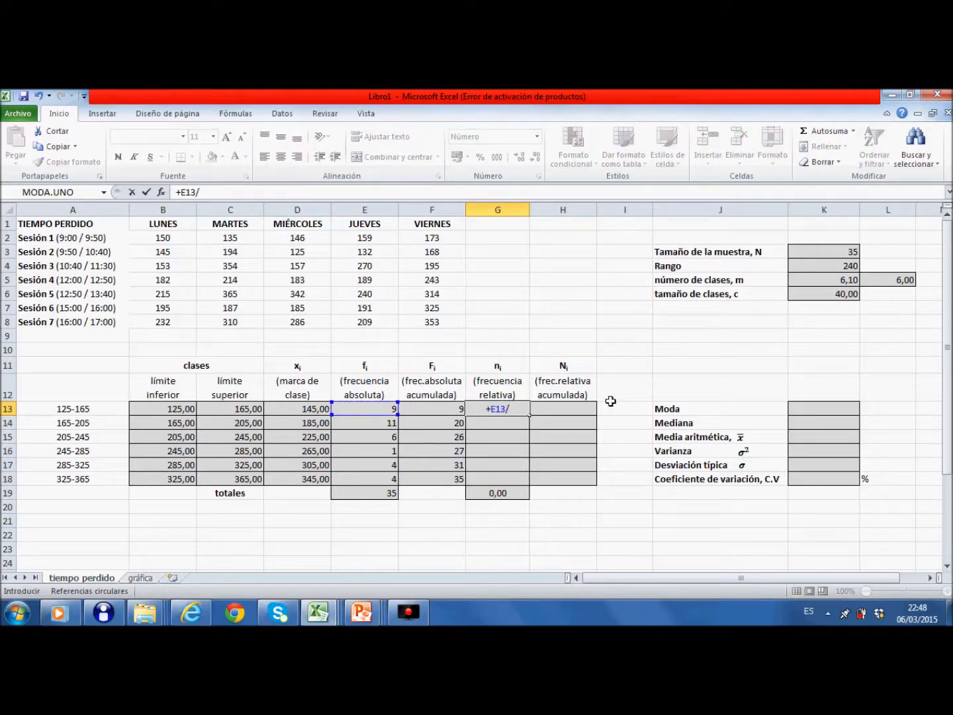
pyautogui.click(837, 254)
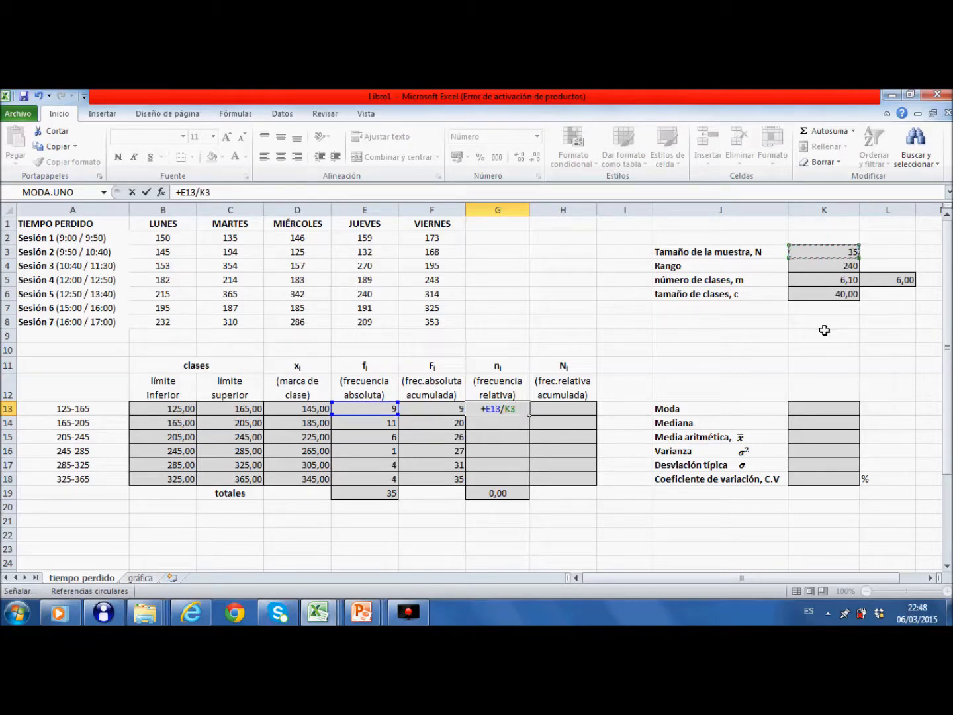
pyautogui.press('Return')
# Make the sample size reference in G13 absolute, +E13/$K$3, and fill the formula down through G18.
pyautogui.click(495, 409)
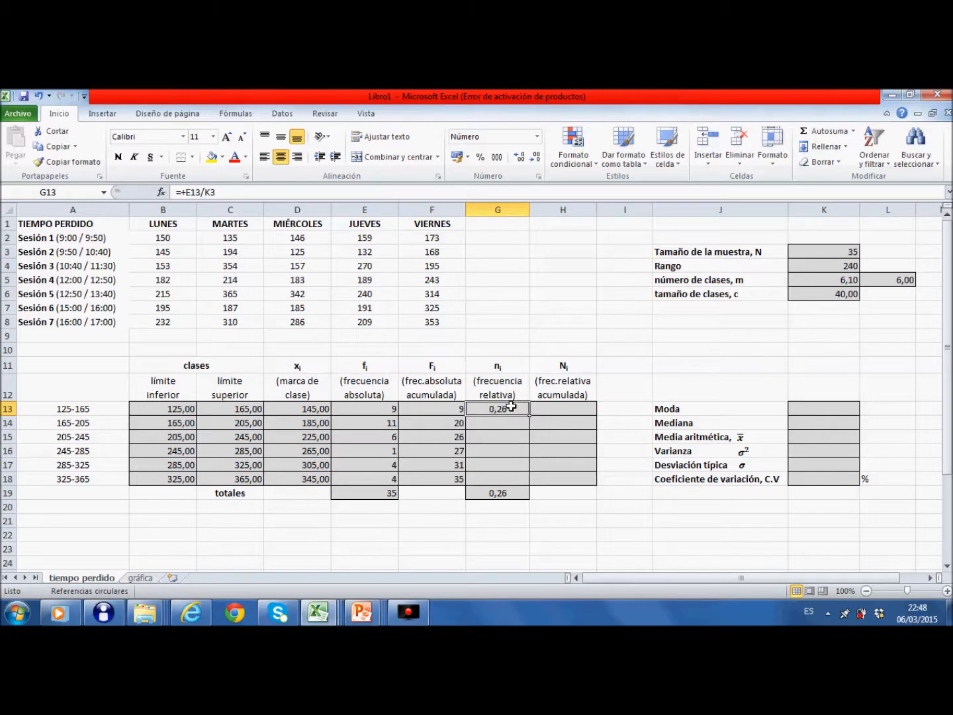
pyautogui.click(204, 193)
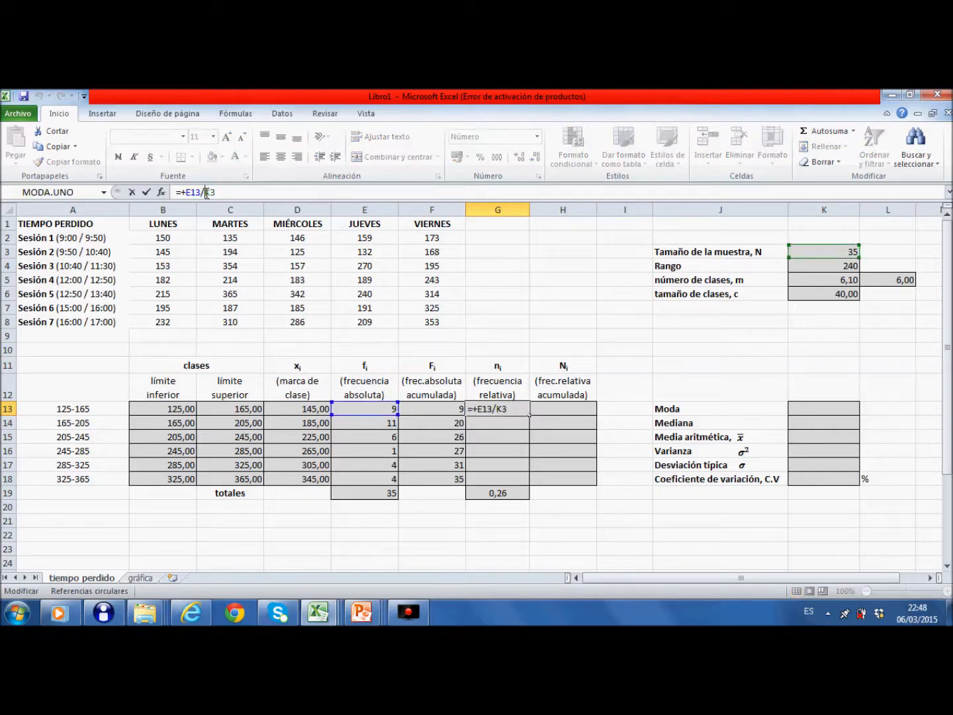
pyautogui.write('$')
pyautogui.click(217, 193)
pyautogui.write('$')
pyautogui.press('Return')
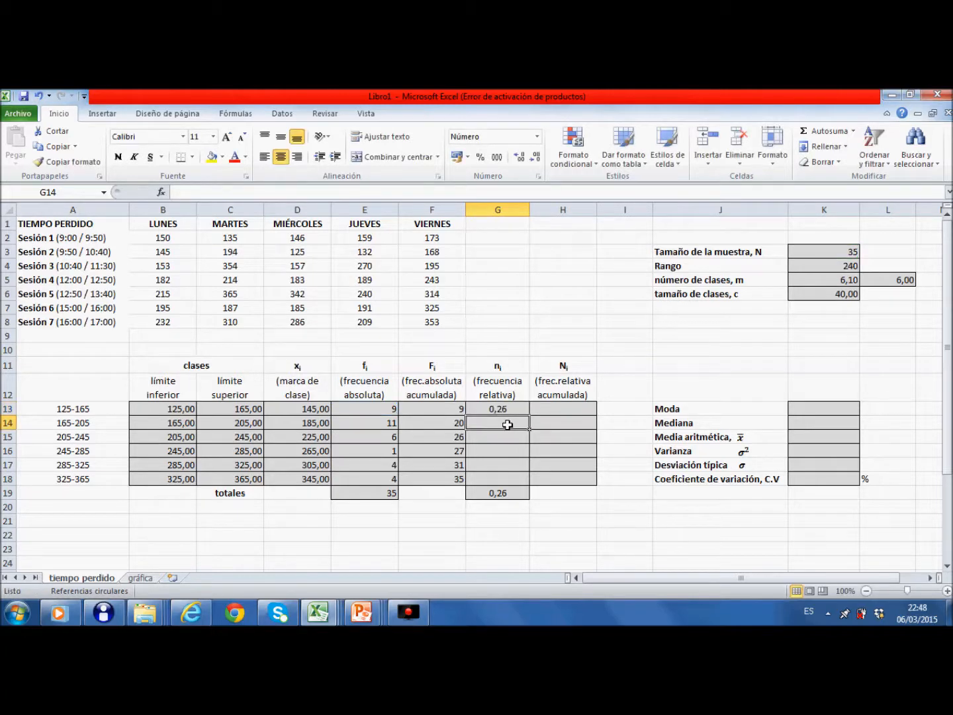
pyautogui.click(507, 409)
pyautogui.moveTo(527, 415); pyautogui.dragTo(520, 483)
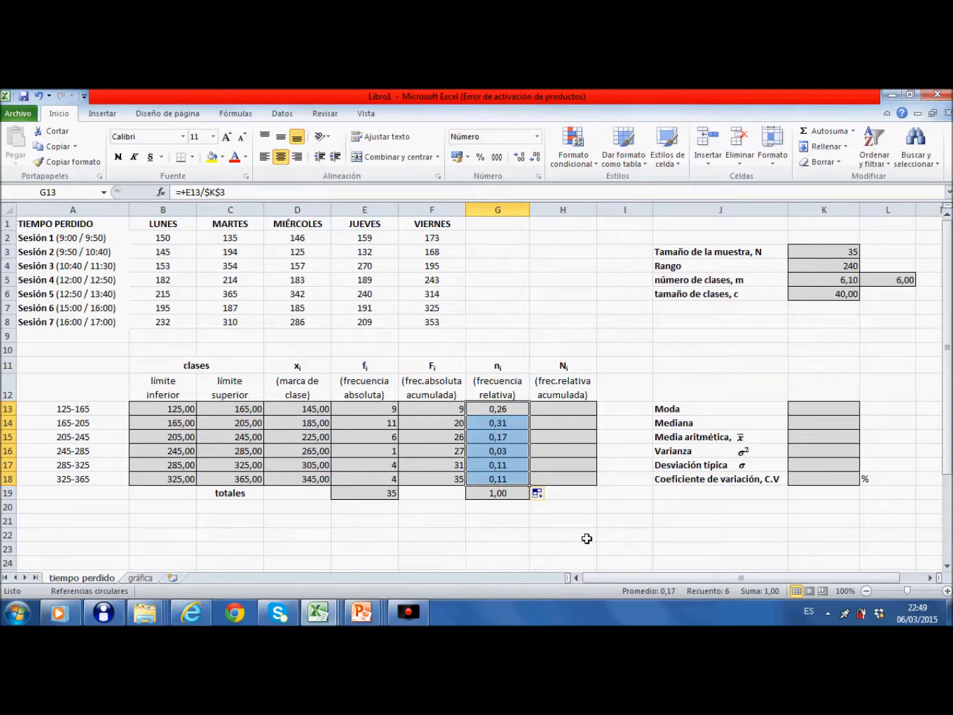
# Start the cumulative relative frequency in H13 by referencing the first class's relative frequency, +G13.
pyautogui.click(568, 408)
pyautogui.write('+')
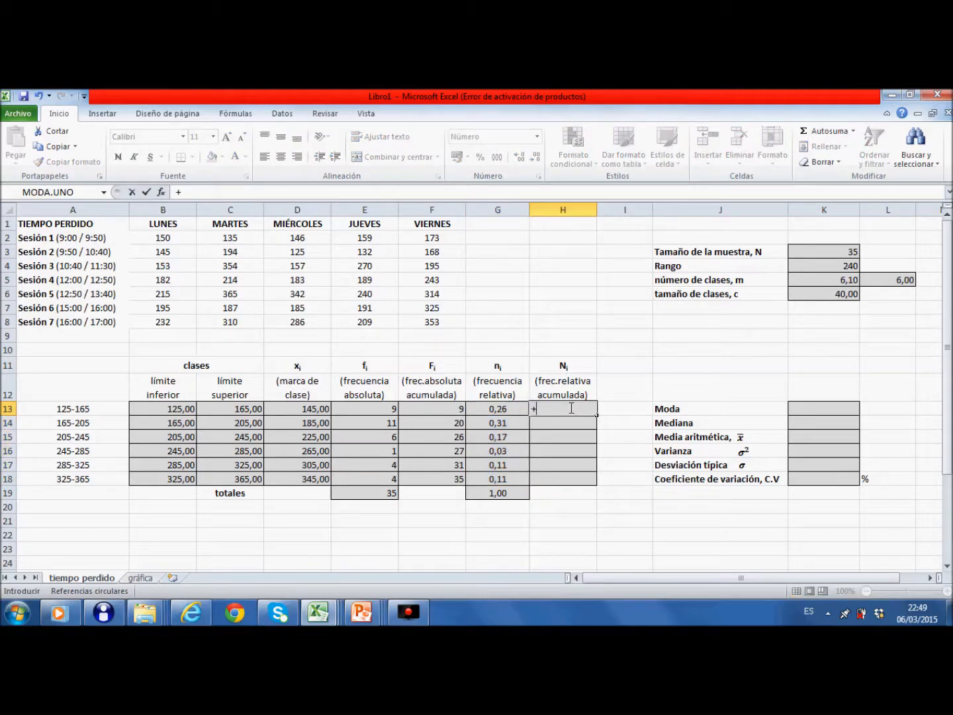
pyautogui.click(497, 408)
pyautogui.press('Return')
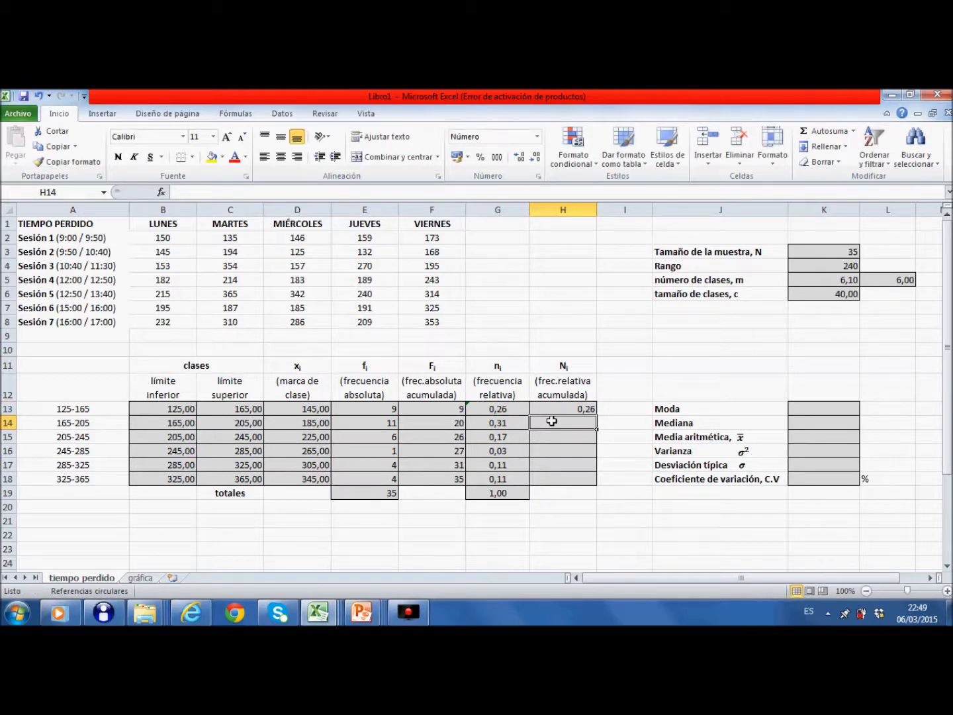
pyautogui.press('Down')
pyautogui.write('+')
pyautogui.press('Escape')
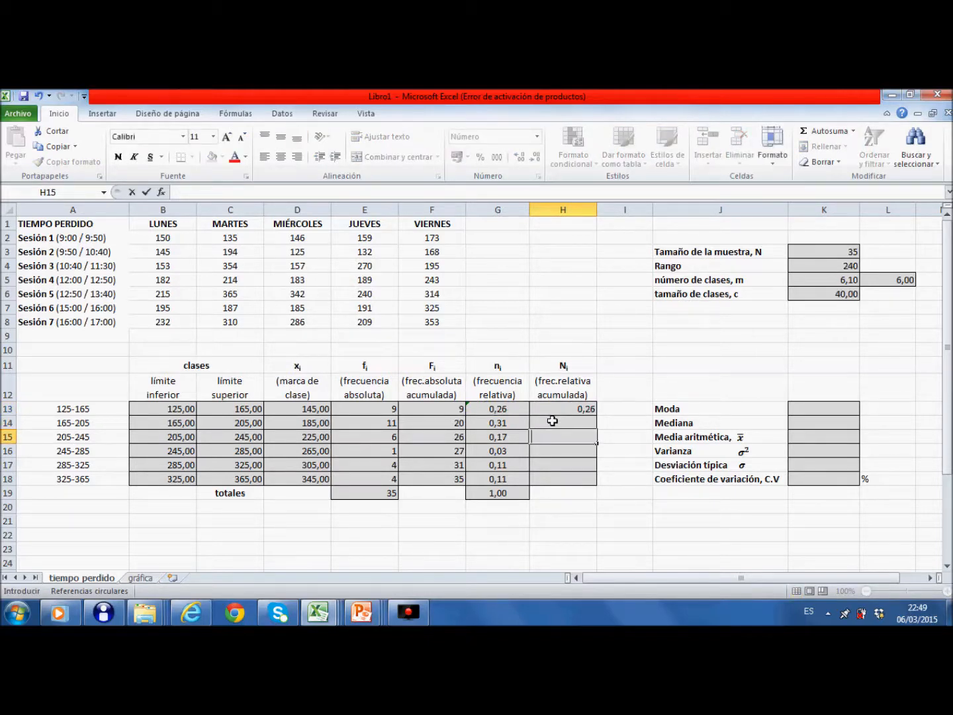
# Calculate the second cumulative relative frequency in H14 as +H13+G14 and fill it down through H18.
pyautogui.click(564, 423)
pyautogui.write('+')
pyautogui.click(582, 408)
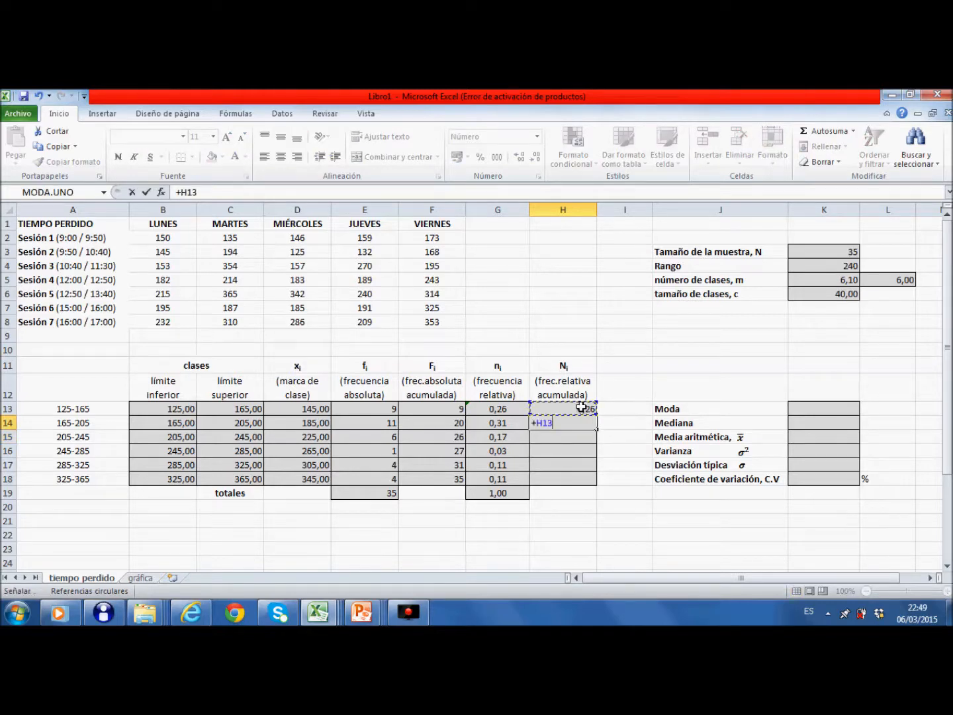
pyautogui.write('+')
pyautogui.click(505, 422)
pyautogui.press('Return')
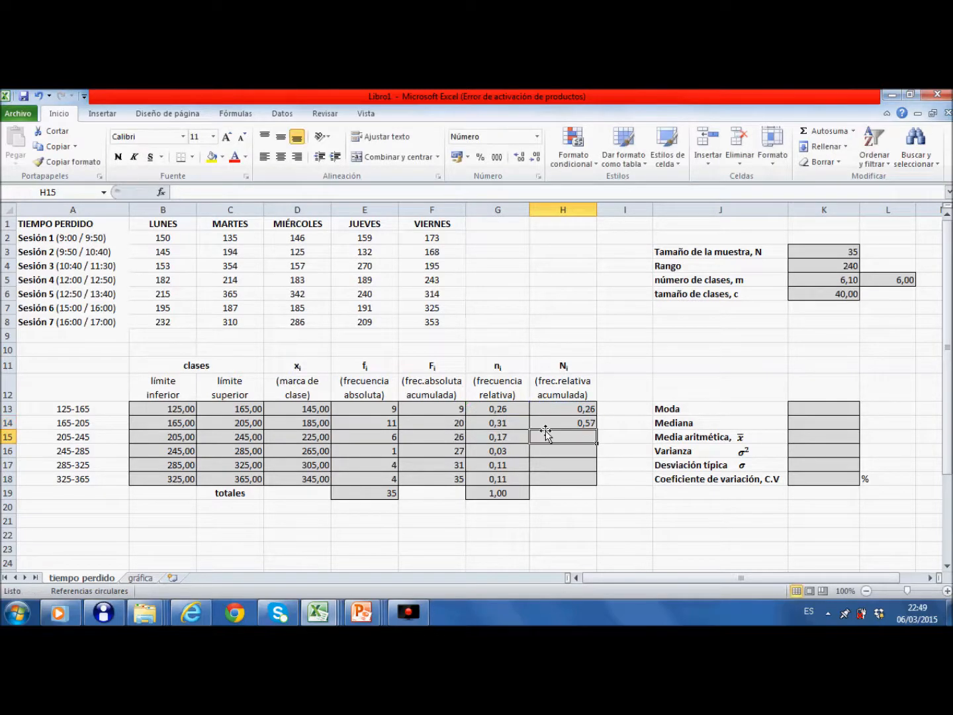
pyautogui.click(570, 425)
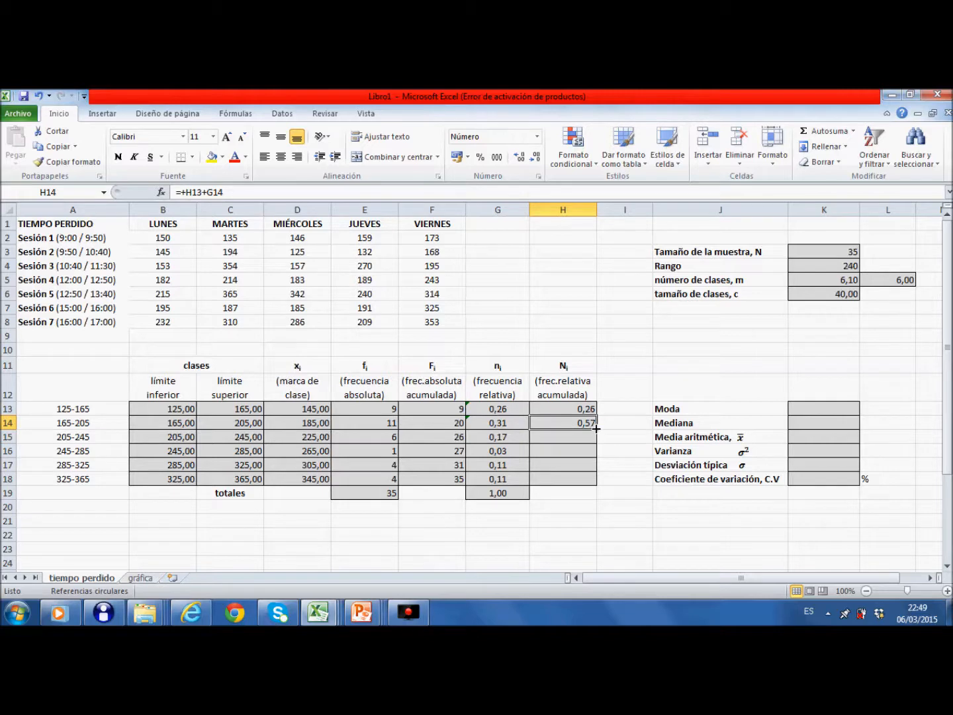
pyautogui.moveTo(599, 429); pyautogui.dragTo(589, 489)
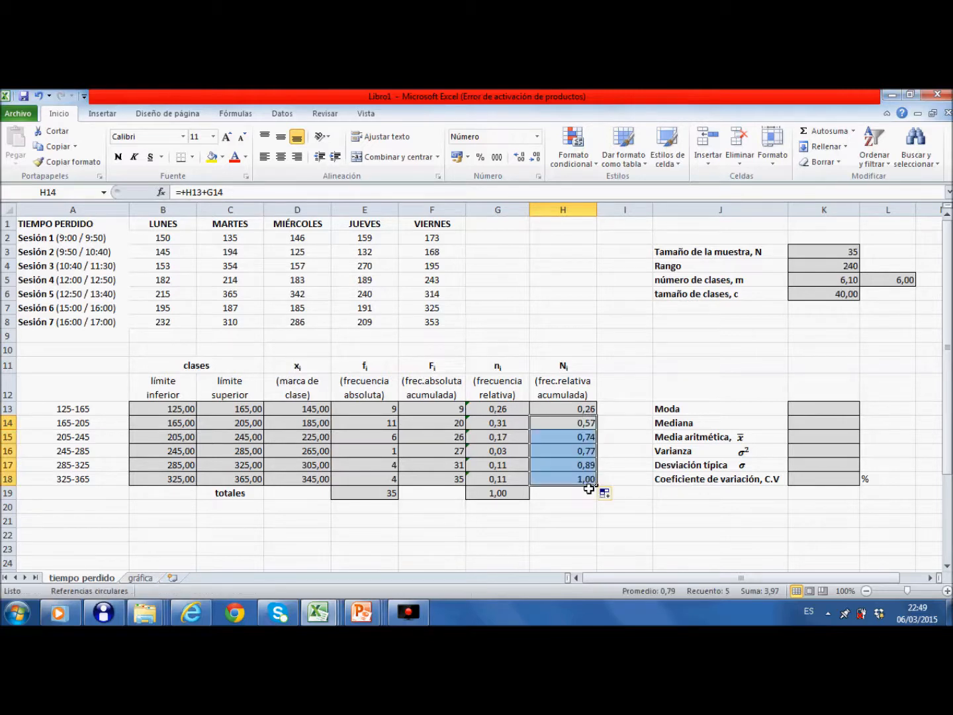
# Calculate the mode of the lost-time data in K13 with +MODA.UNO(B2:F8).
pyautogui.click(808, 408)
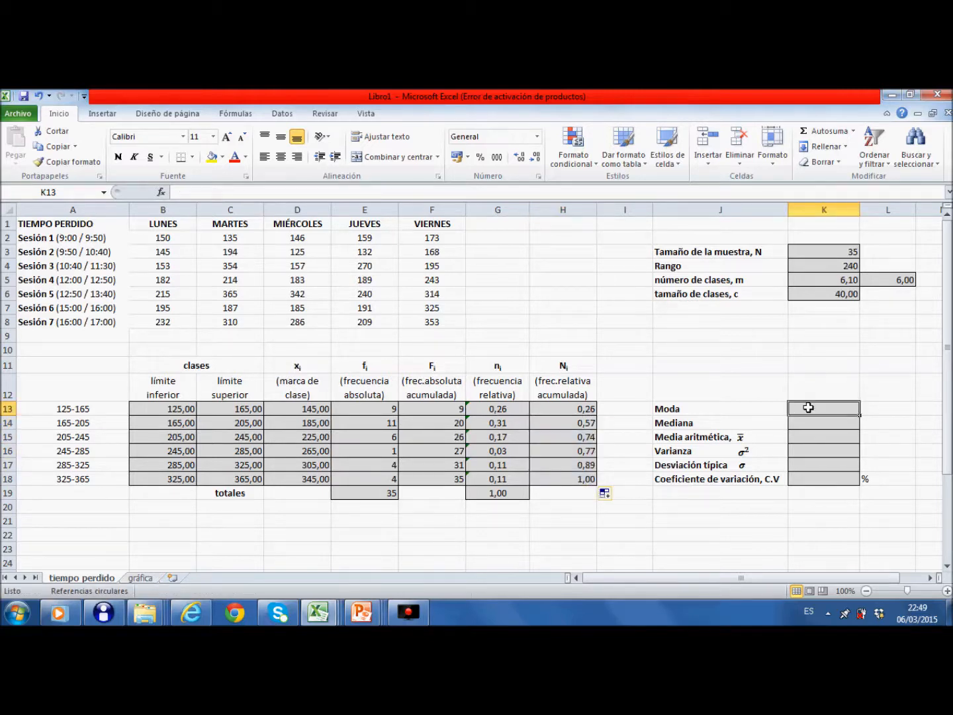
pyautogui.moveTo(676, 379); pyautogui.dragTo(885, 505)
pyautogui.click(814, 407)
pyautogui.write('+')
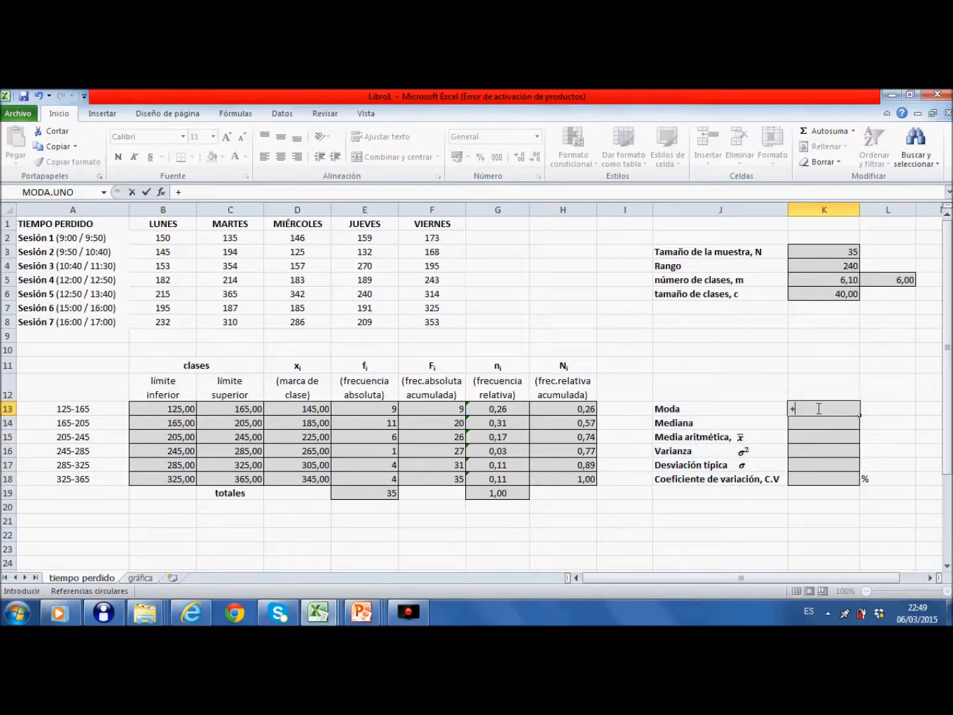
pyautogui.write('mod')
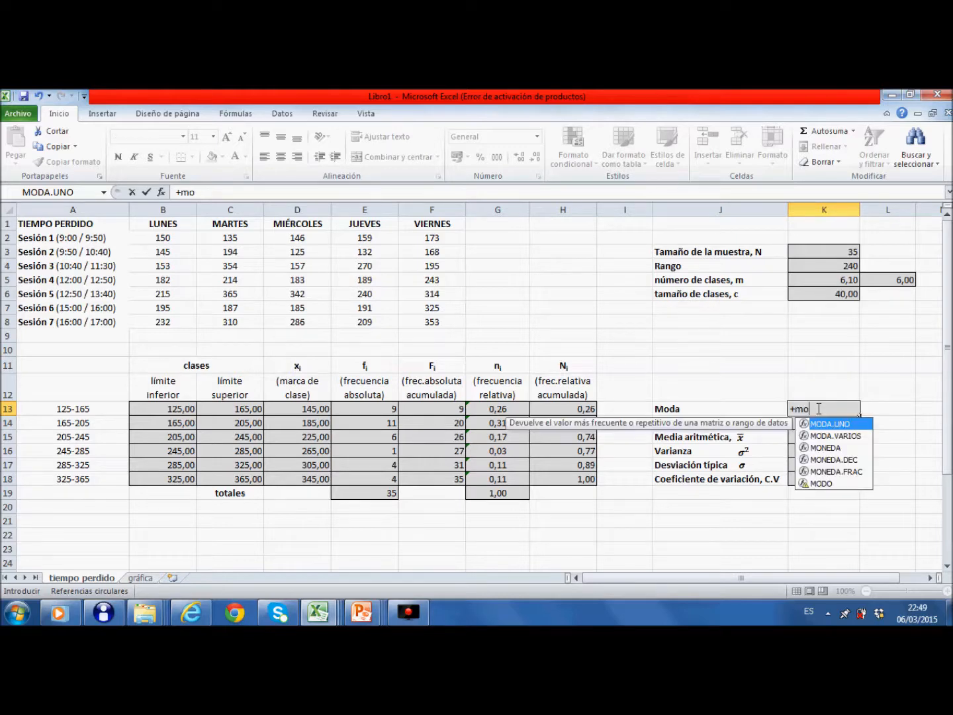
pyautogui.doubleClick(841, 424)
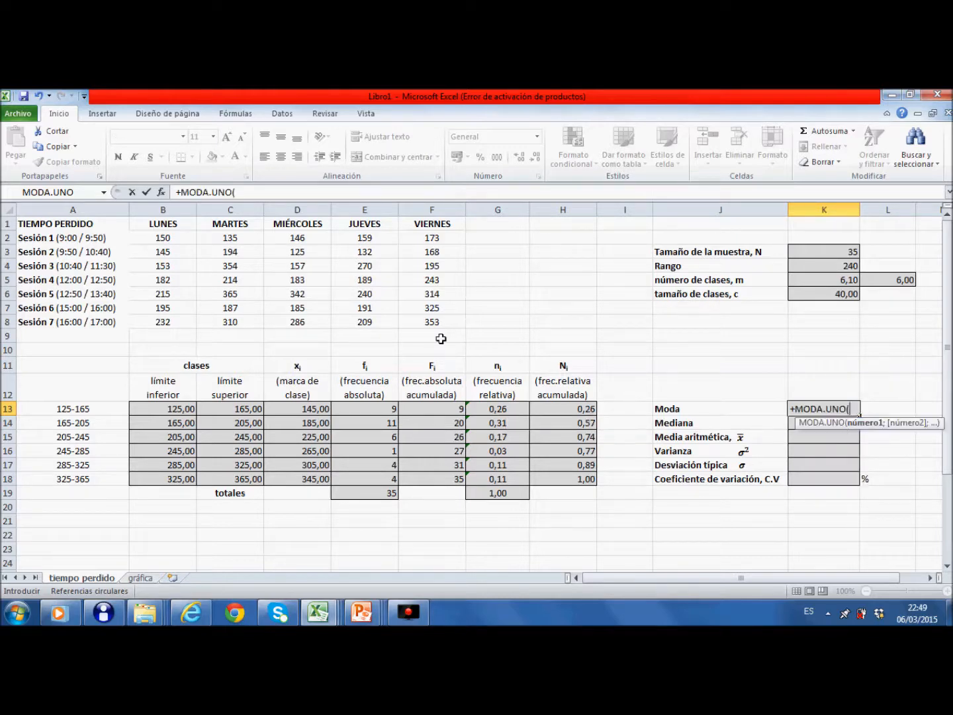
pyautogui.click(169, 240)
pyautogui.moveTo(169, 243); pyautogui.dragTo(433, 320)
pyautogui.write(')')
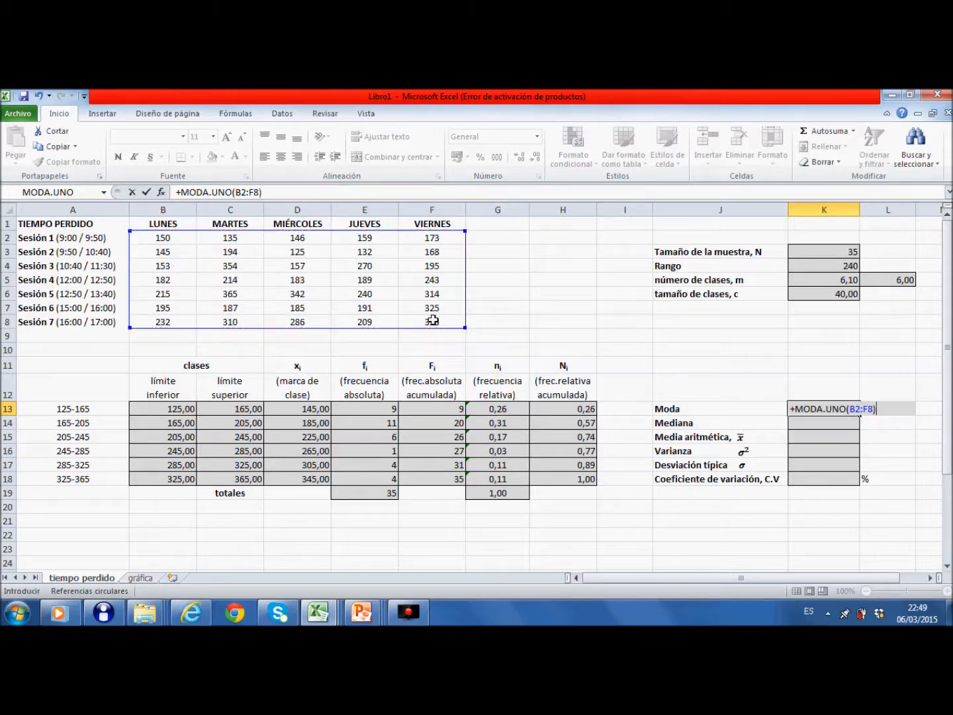
pyautogui.press('Return')
# Calculate the median of the lost-time data in K14 with +MEDIANA(B2:F8).
pyautogui.write('+medi')
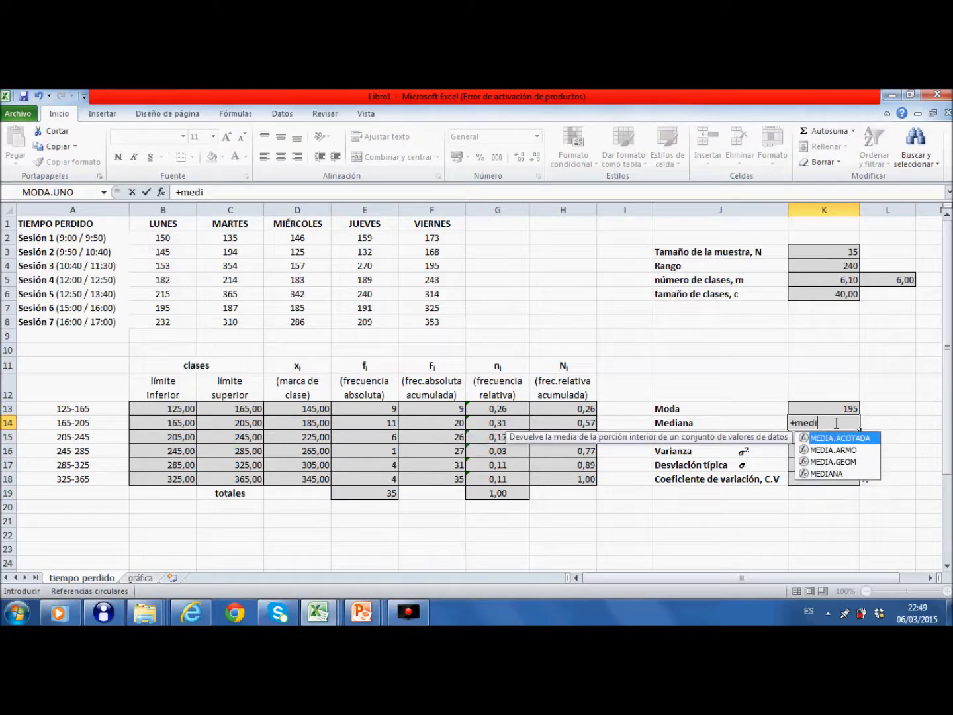
pyautogui.write('a')
pyautogui.doubleClick(828, 473)
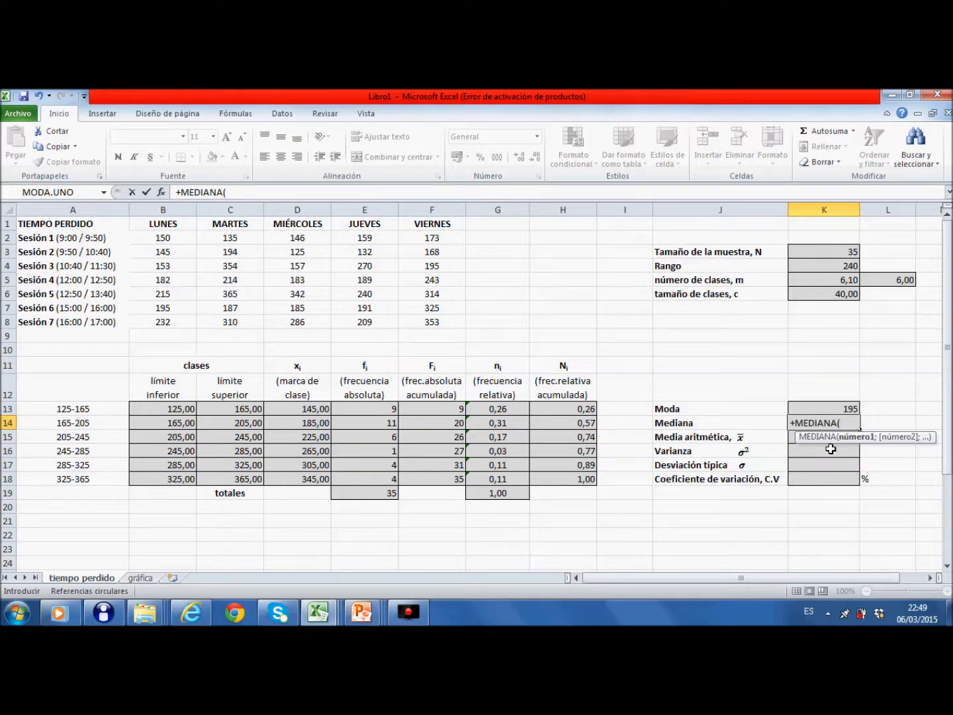
pyautogui.moveTo(155, 235); pyautogui.dragTo(347, 328)
pyautogui.write(')')
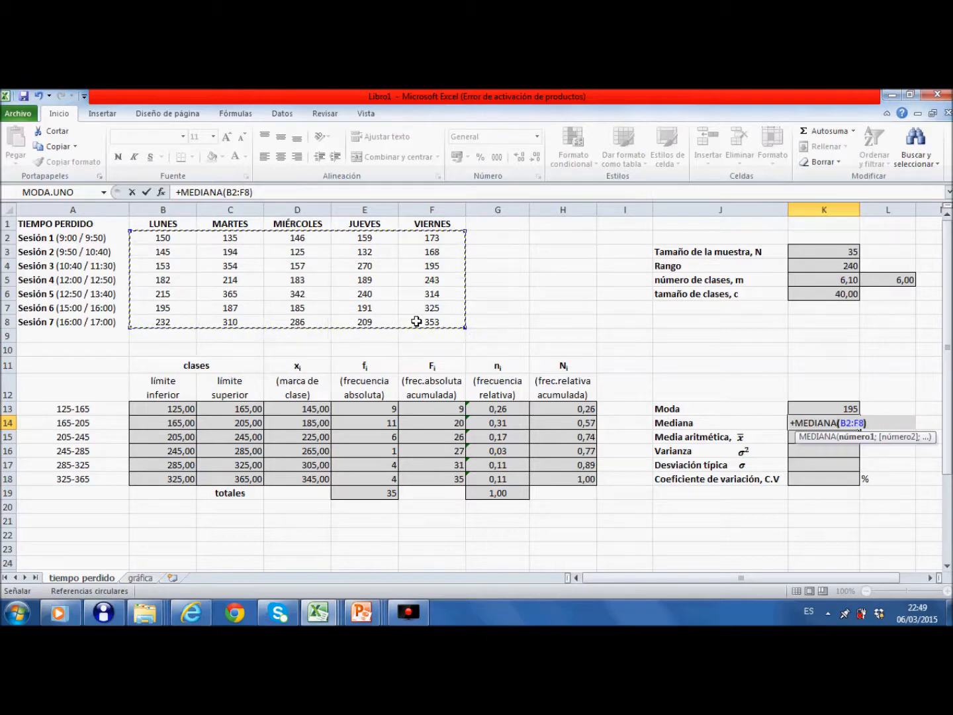
pyautogui.press('Return')
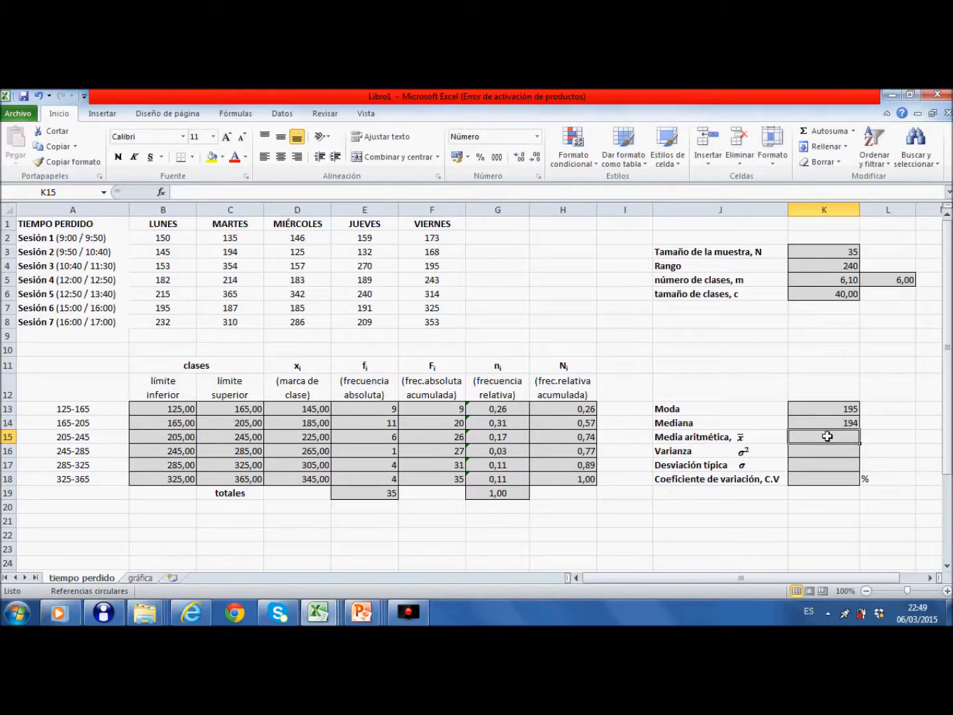
# Calculate the arithmetic mean of the lost-time data in K15 with PROMEDIO over B2:F8.
pyautogui.write('+prome')
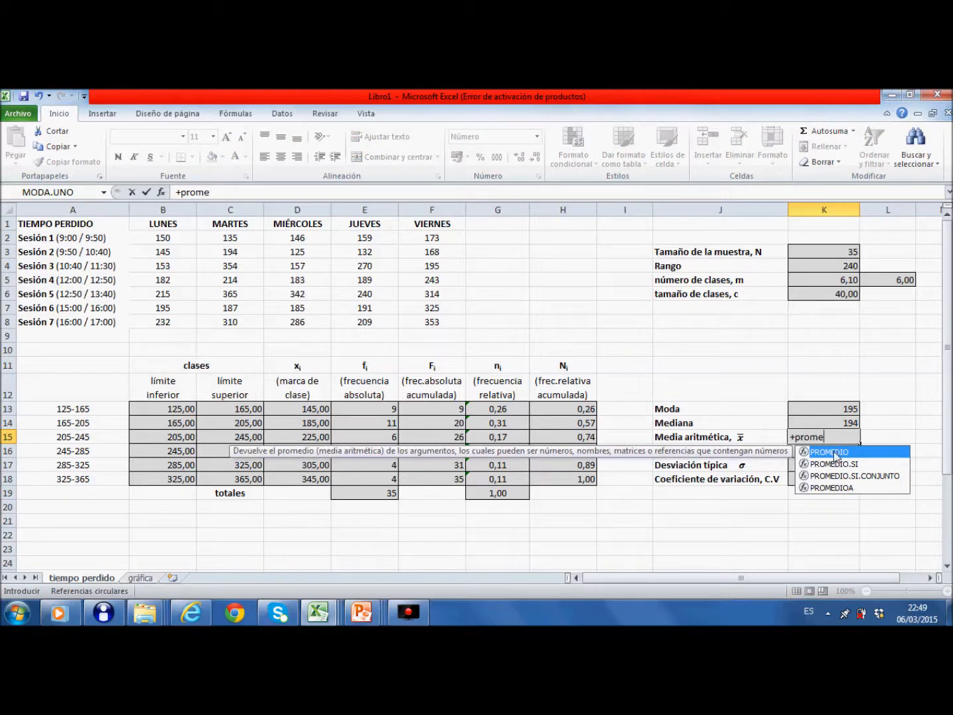
pyautogui.doubleClick(830, 452)
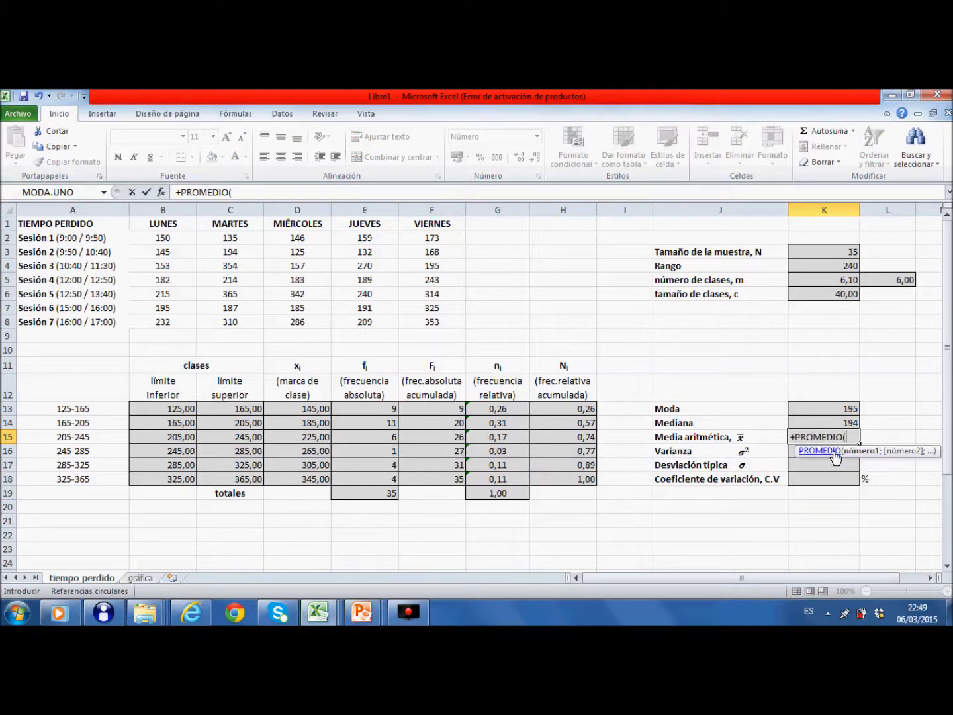
pyautogui.click(161, 242)
pyautogui.moveTo(160, 243); pyautogui.dragTo(449, 321)
pyautogui.press('Return')
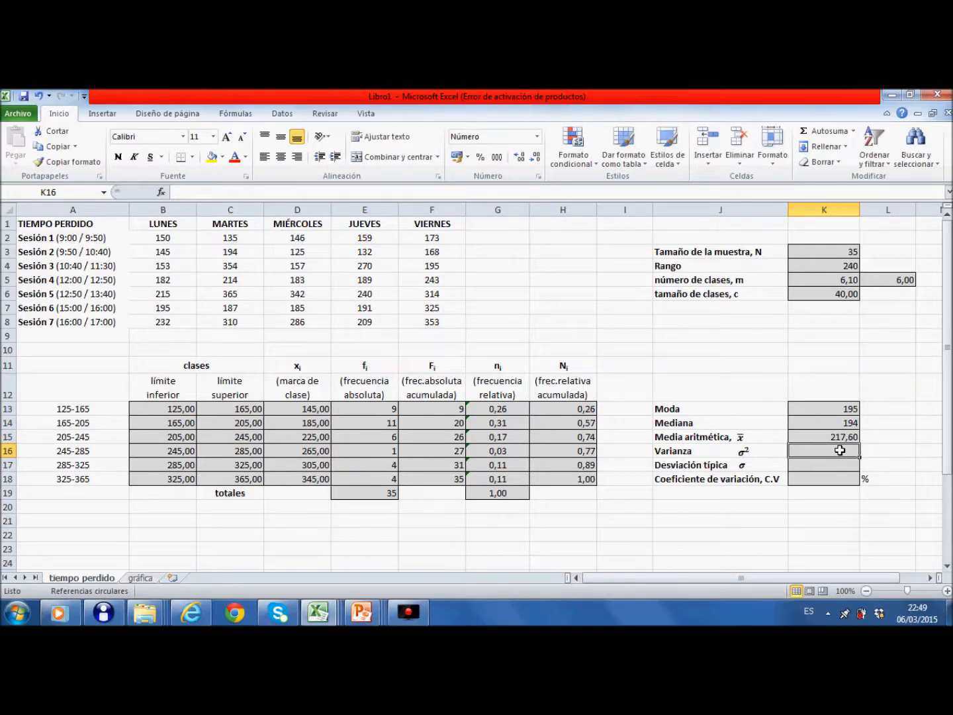
# Calculate the population variance of the lost-time data in K16 with VAR.P over B2:F8.
pyautogui.write('+var')
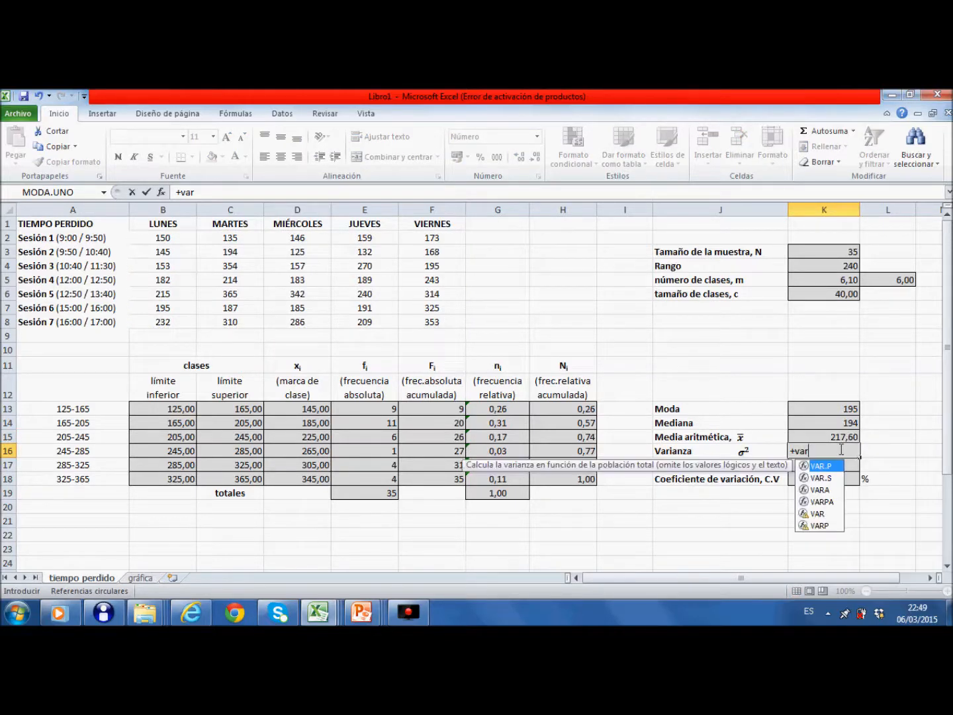
pyautogui.doubleClick(824, 467)
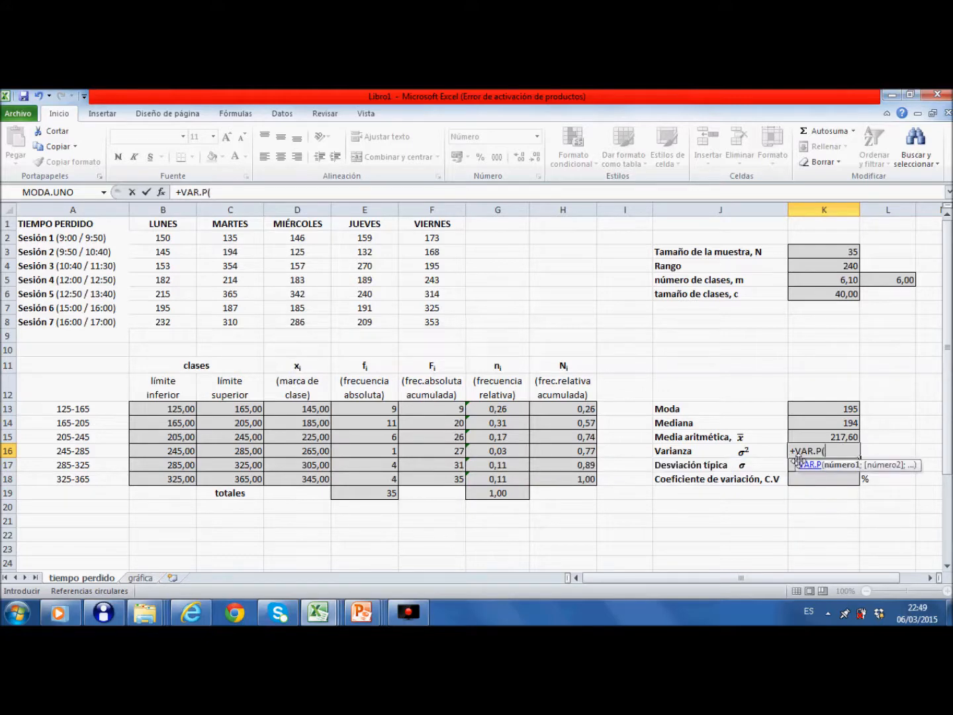
pyautogui.moveTo(168, 243); pyautogui.dragTo(424, 322)
pyautogui.press('Return')
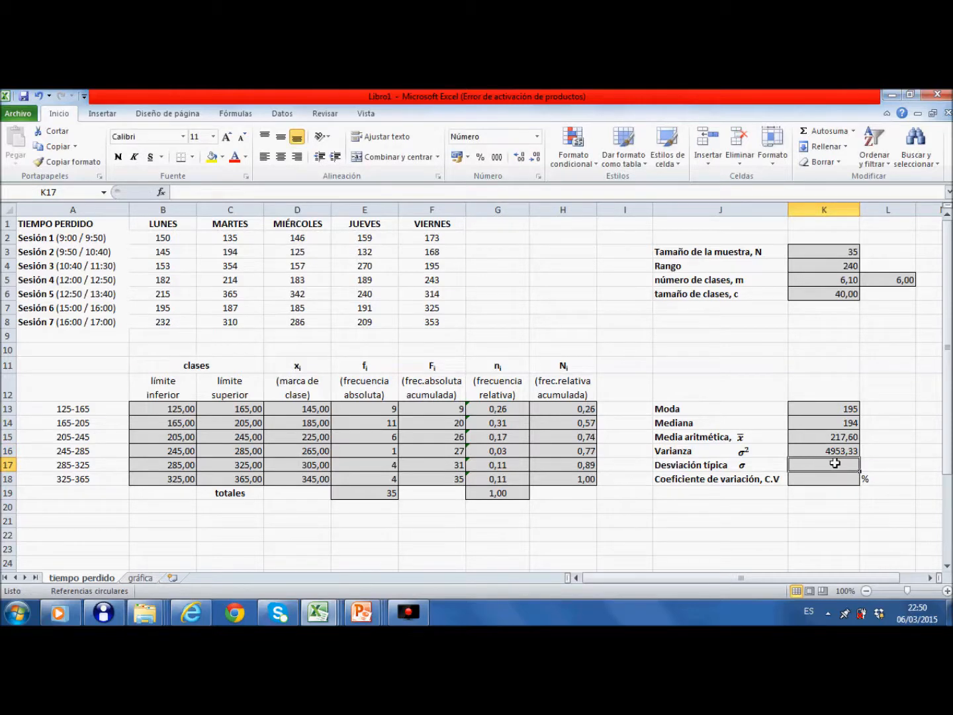
# Calculate the population standard deviation of the lost-time data in K17 with +DESVEST.P(B2:F8).
pyautogui.write('+d')
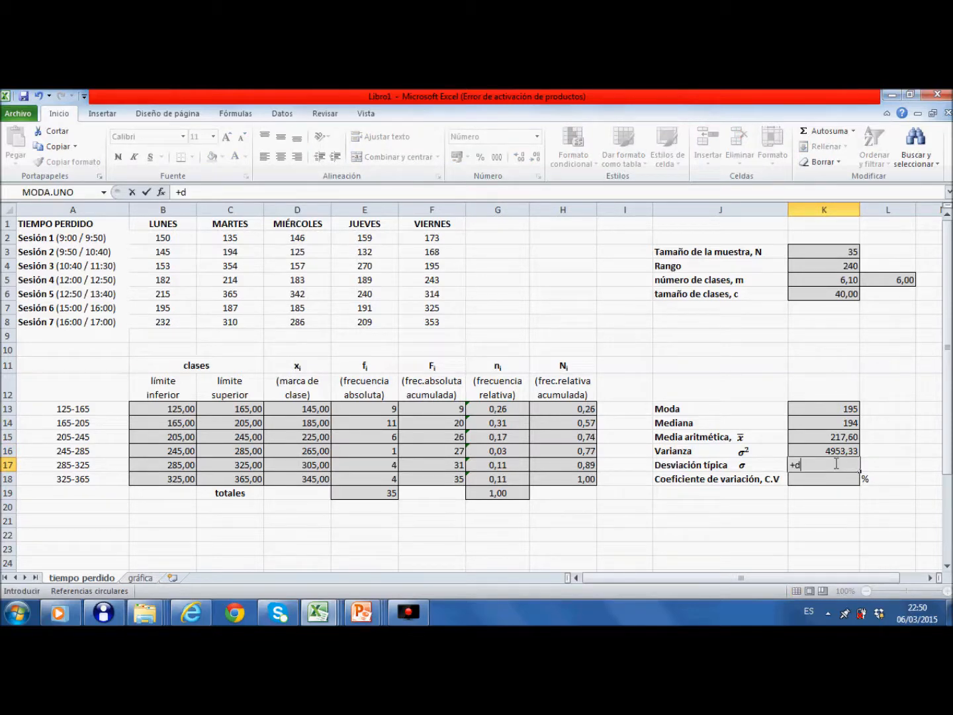
pyautogui.write('es')
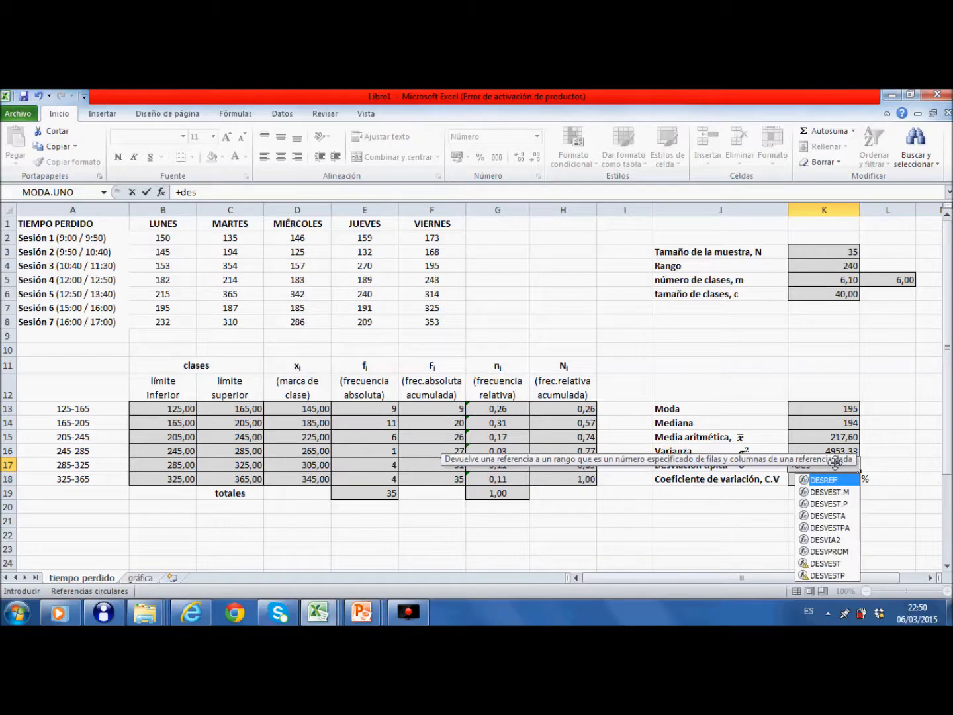
pyautogui.doubleClick(827, 504)
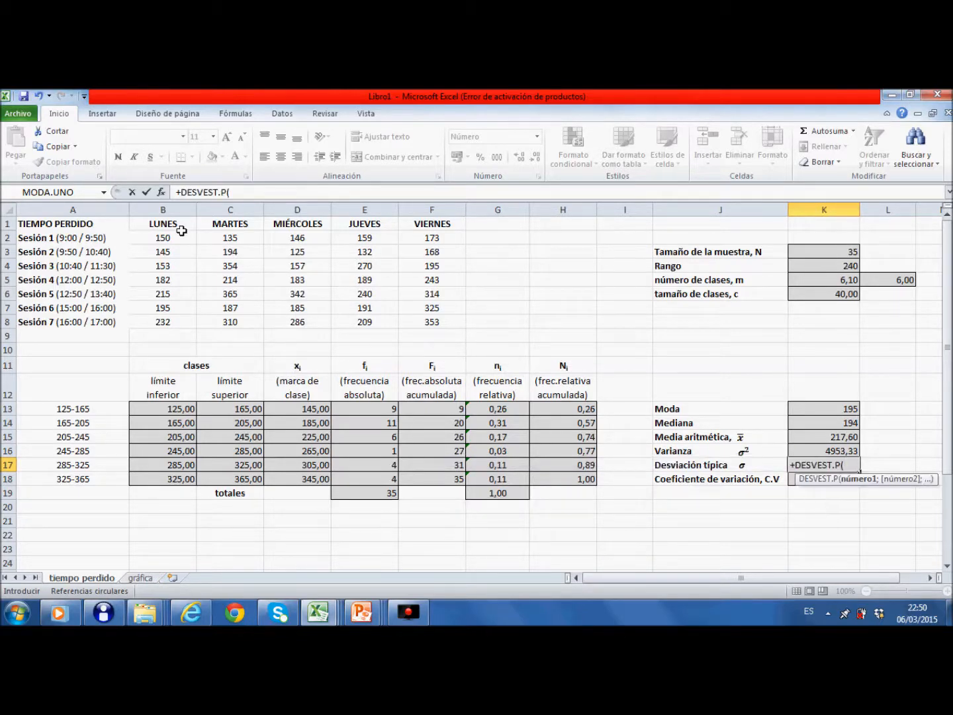
pyautogui.moveTo(151, 235); pyautogui.dragTo(437, 322)
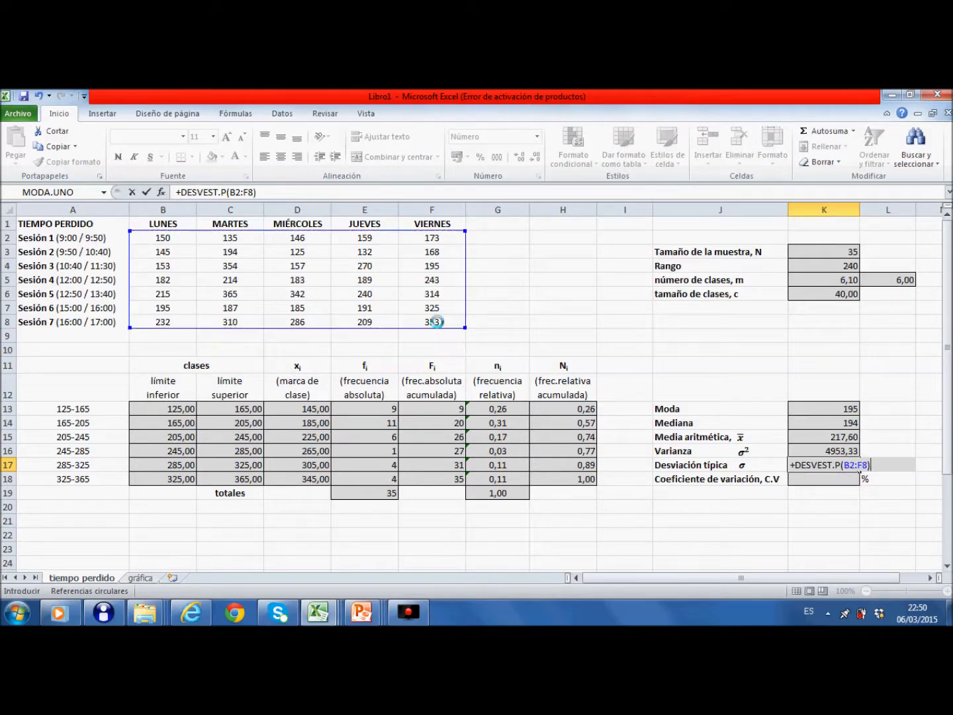
pyautogui.press('Return')
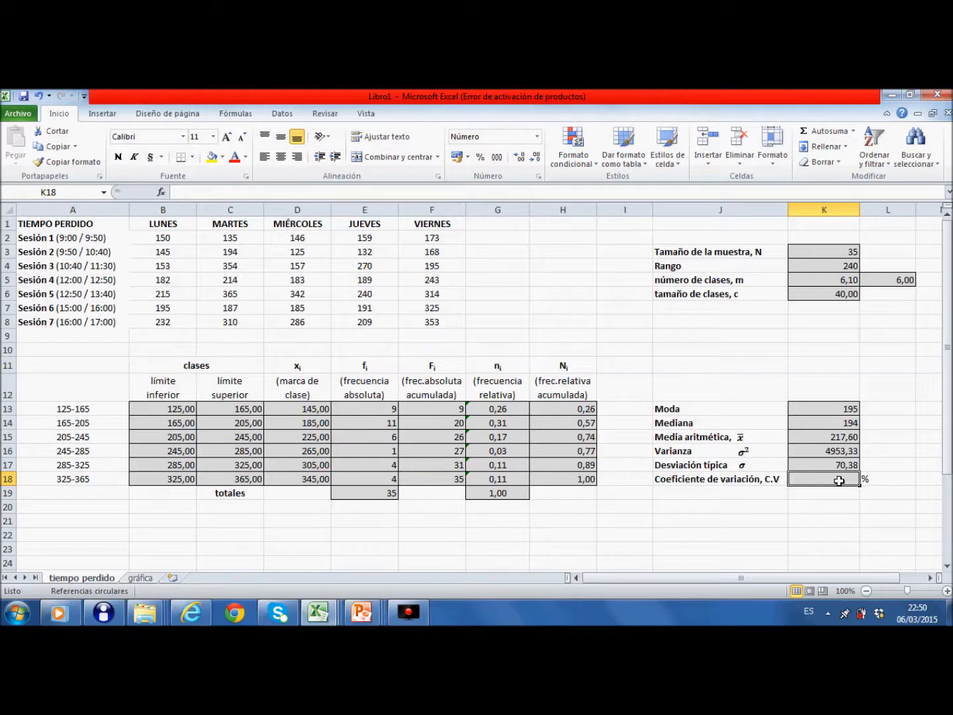
# Calculate the coefficient of variation in K18 by dividing the standard deviation by the mean with +K17/K15.
pyautogui.write('+')
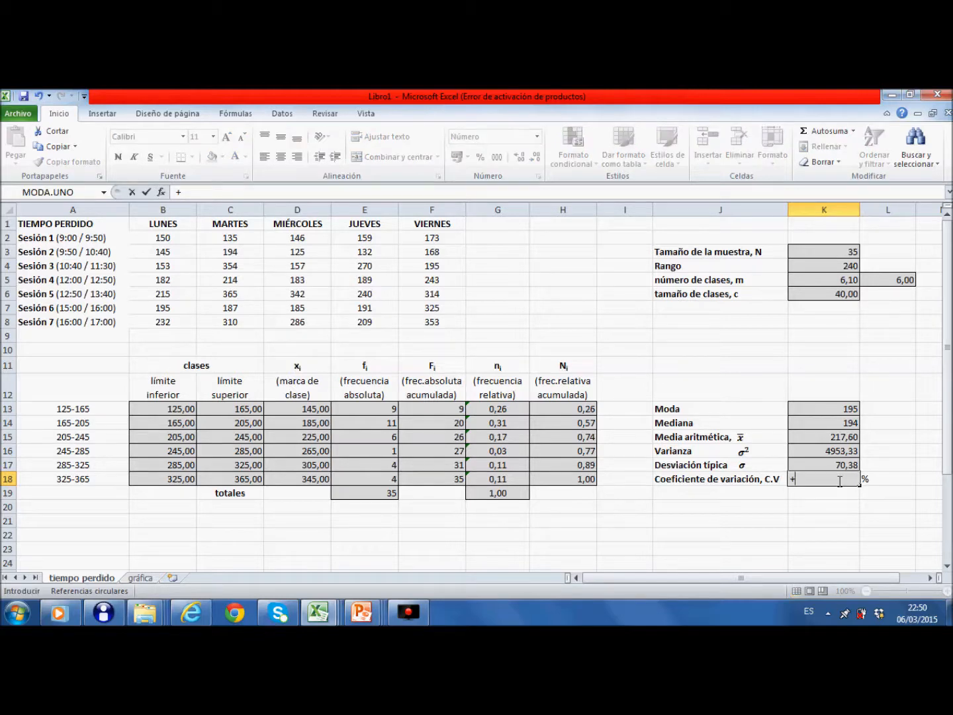
pyautogui.click(823, 461)
pyautogui.write('/')
pyautogui.click(823, 437)
pyautogui.press('Return')
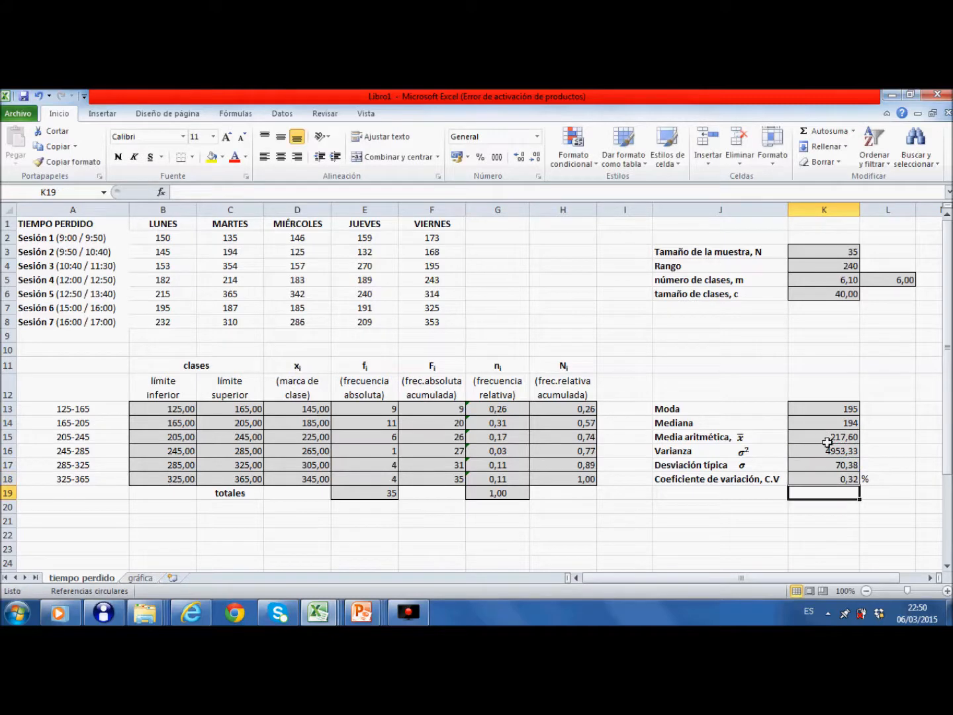
# Multiply the coefficient of variation formula in K18 by 100 to express it as a percentage.
pyautogui.click(827, 477)
pyautogui.click(241, 192)
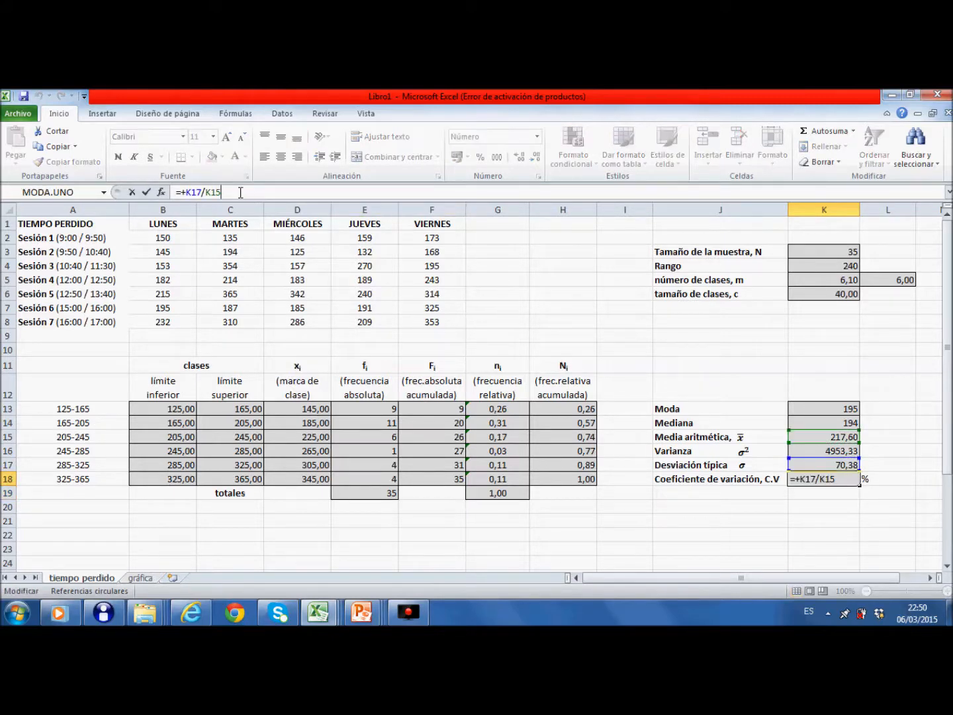
pyautogui.write('*100')
pyautogui.press('Return')
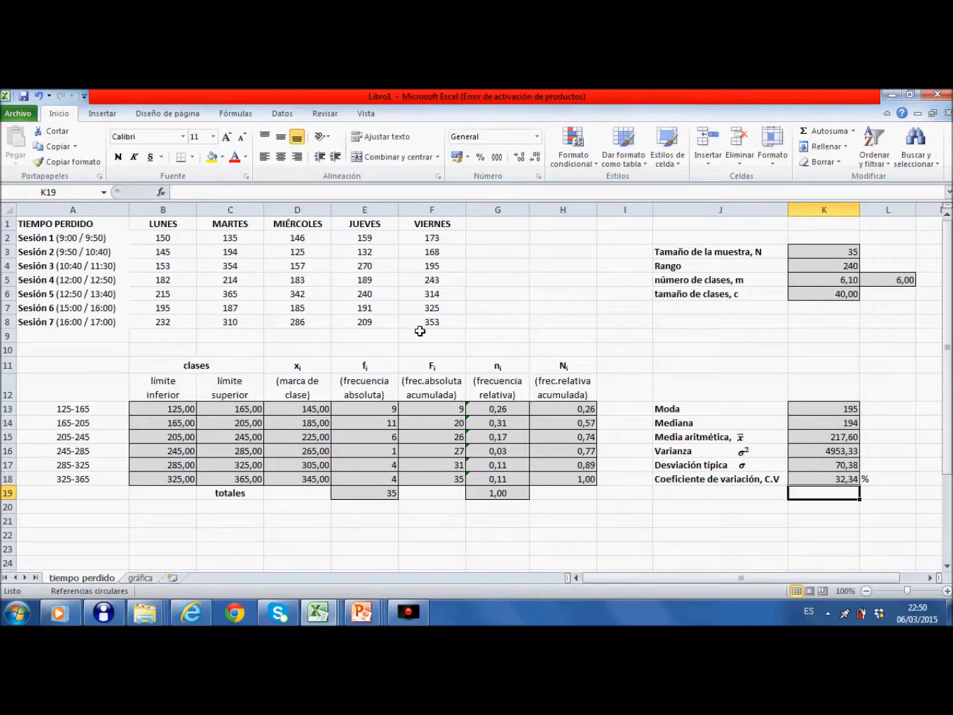
# Insert a 2-D clustered column chart of the absolute frequencies in E13:E18.
pyautogui.keyDown('ctrl'); pyautogui.scroll(-1, 419, 331); pyautogui.keyUp('ctrl')
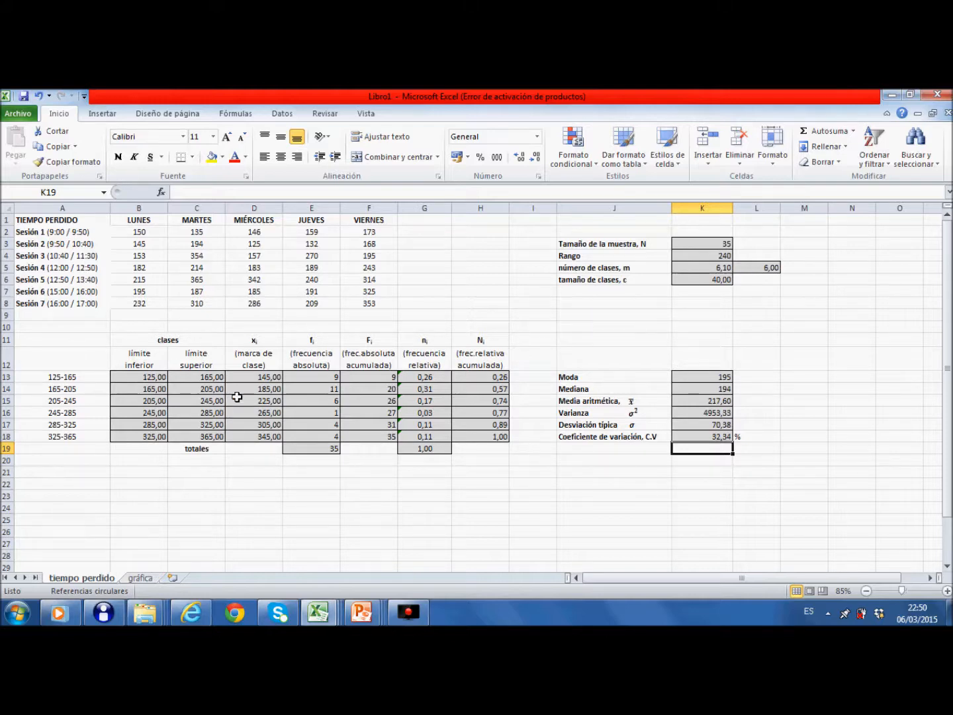
pyautogui.click(310, 375)
pyautogui.moveTo(310, 375); pyautogui.dragTo(319, 434)
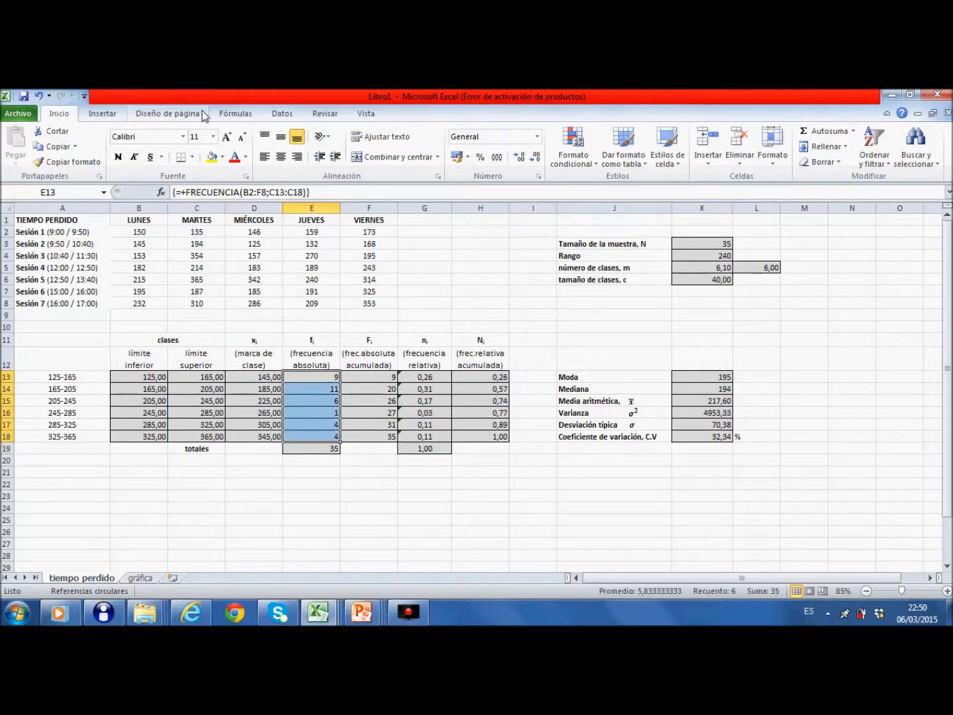
pyautogui.click(101, 114)
pyautogui.click(286, 164)
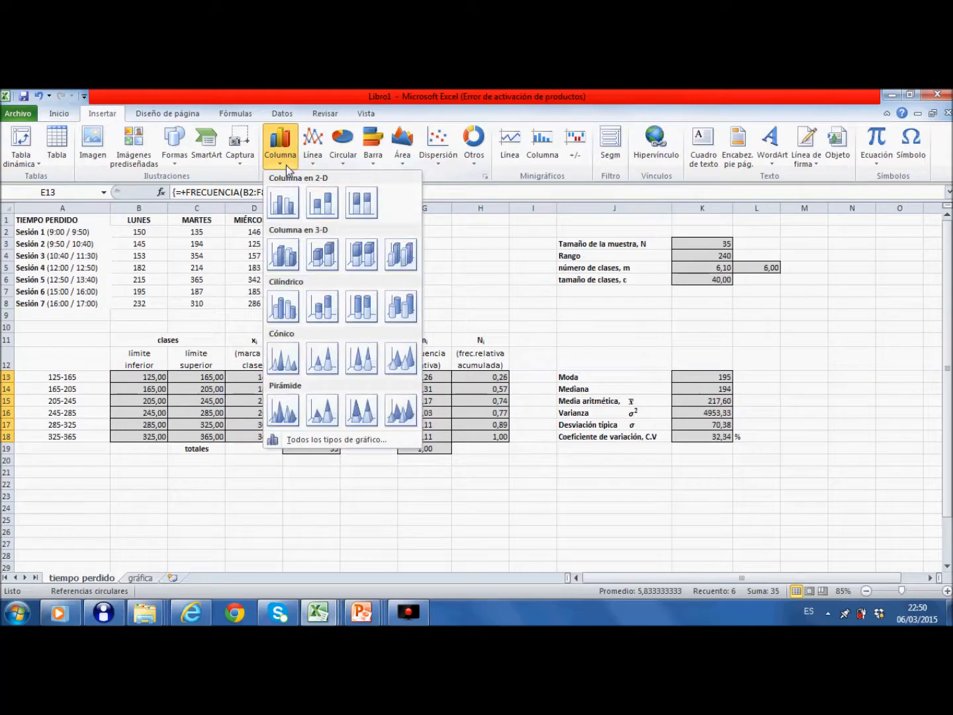
pyautogui.click(290, 203)
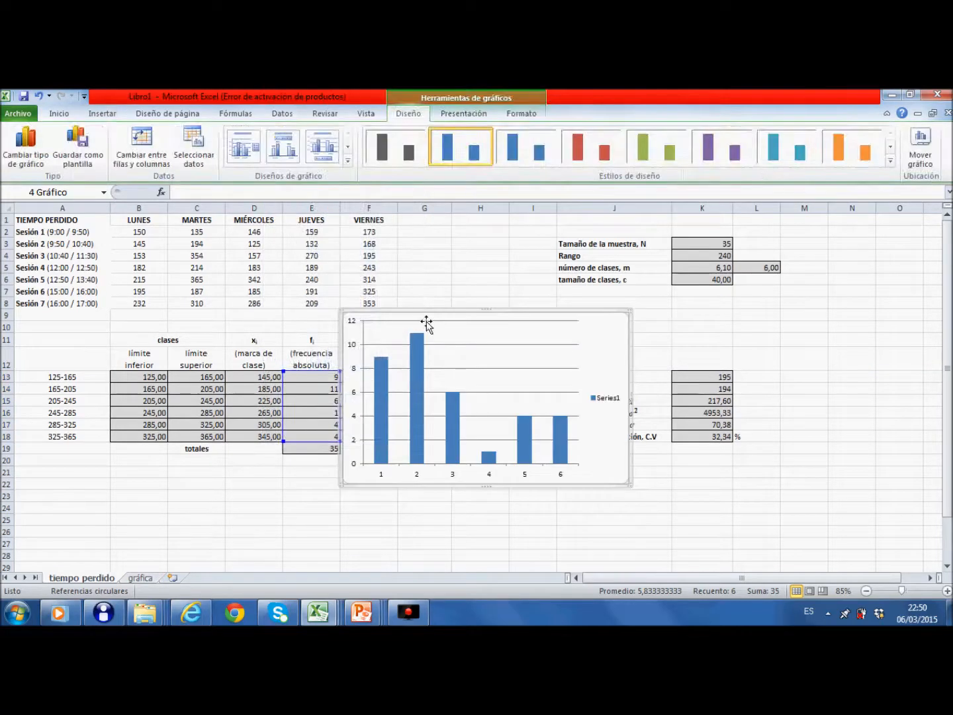
# Move the column chart below the frequency table and enlarge it to span about B23 to H41.
pyautogui.moveTo(427, 318); pyautogui.dragTo(287, 384)
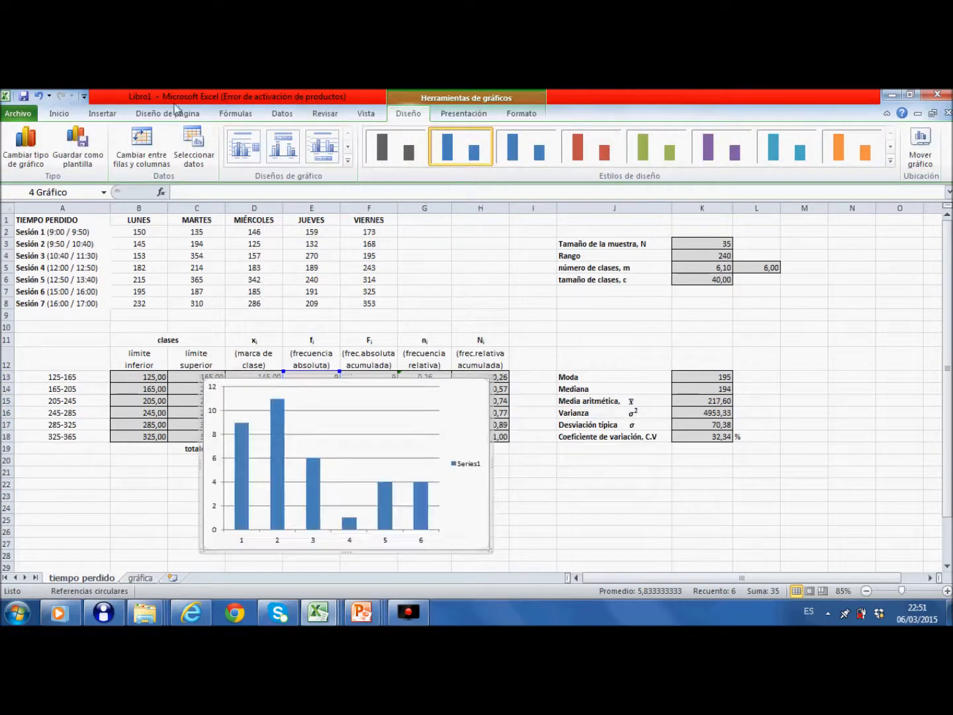
pyautogui.scroll(-3, 314, 509)
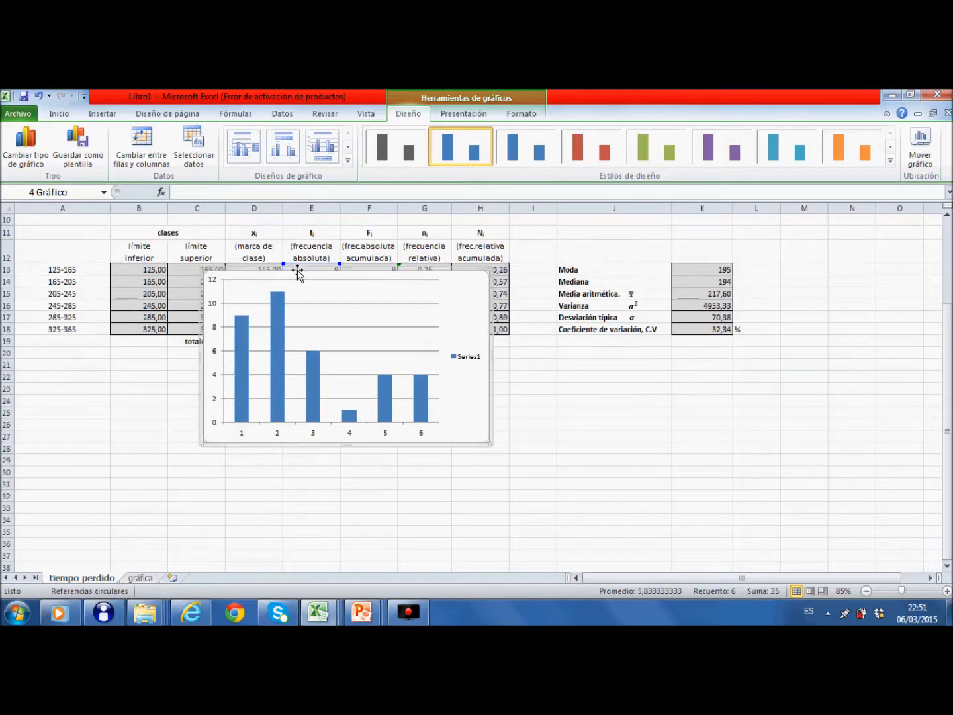
pyautogui.moveTo(298, 279); pyautogui.dragTo(203, 397)
pyautogui.scroll(-1, 355, 457)
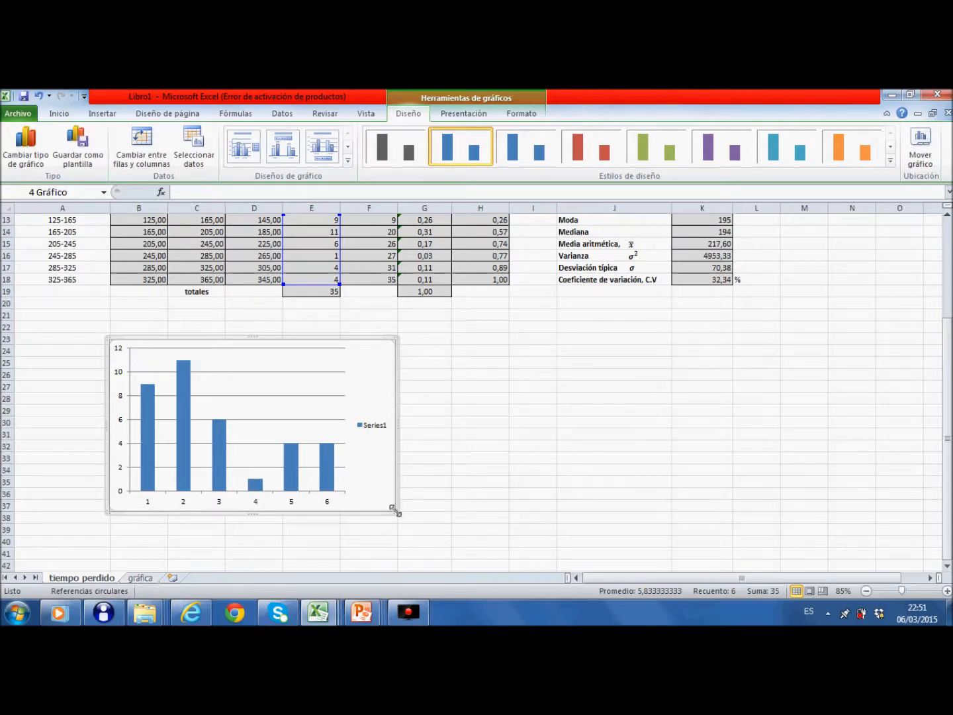
pyautogui.moveTo(394, 511); pyautogui.dragTo(514, 561)
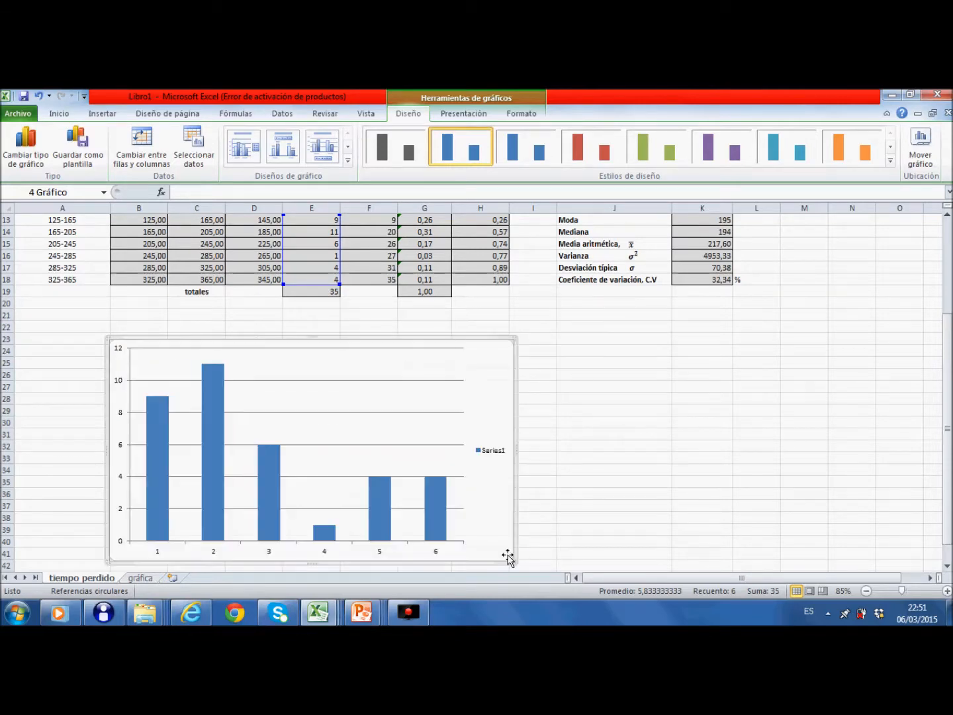
# Set the chart's series name to the TIEMPO PERDIDO heading in cell A1 through the chart's data source settings.
pyautogui.rightClick(485, 419)
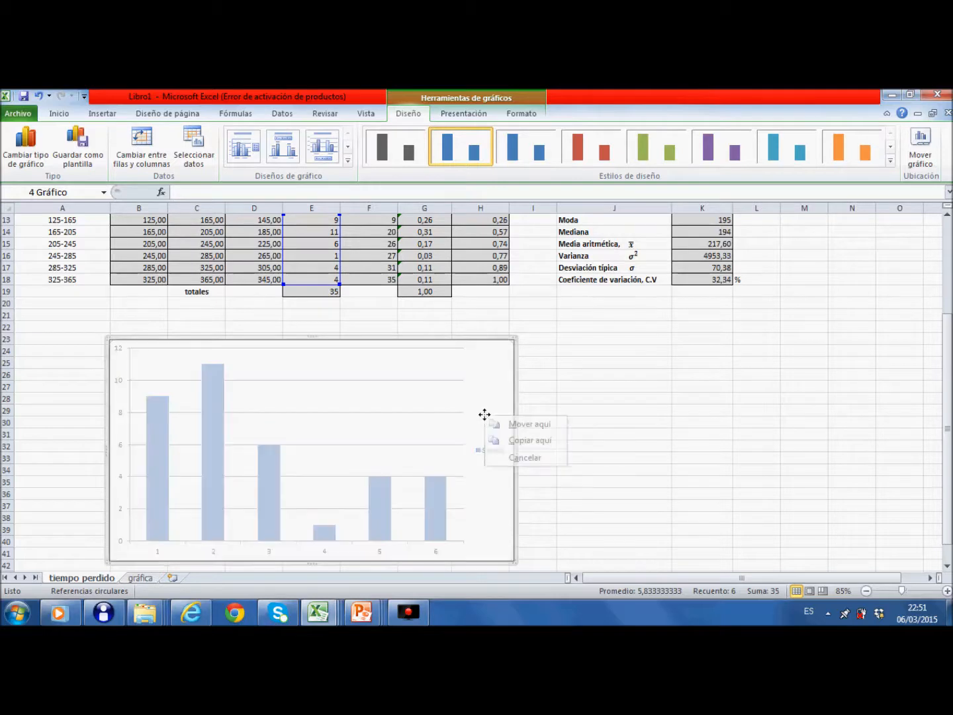
pyautogui.press('Escape')
pyautogui.rightClick(368, 408)
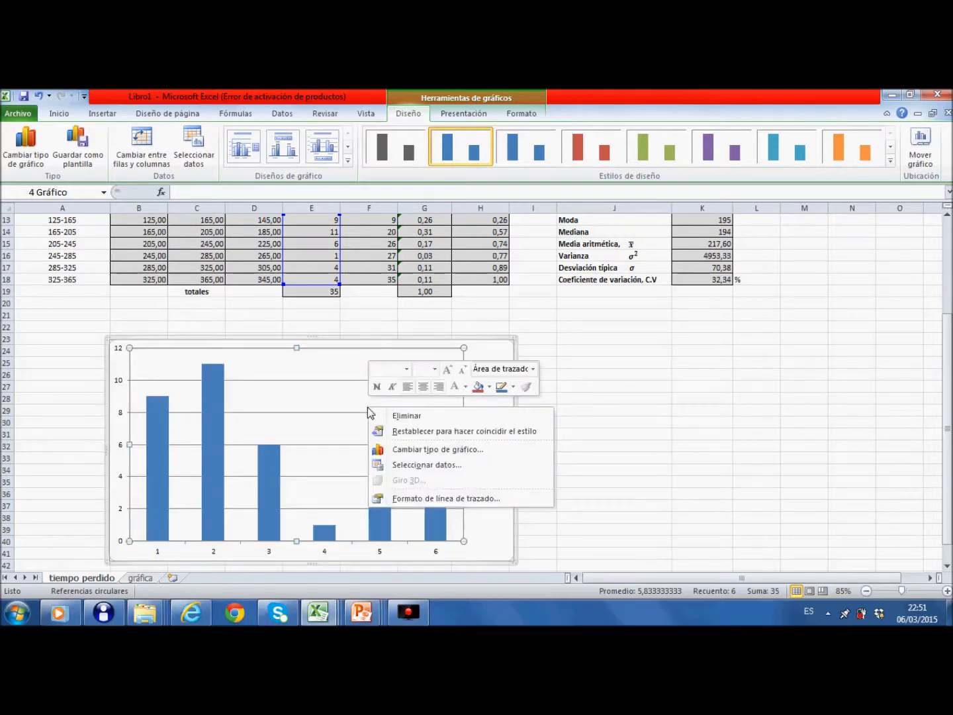
pyautogui.click(416, 465)
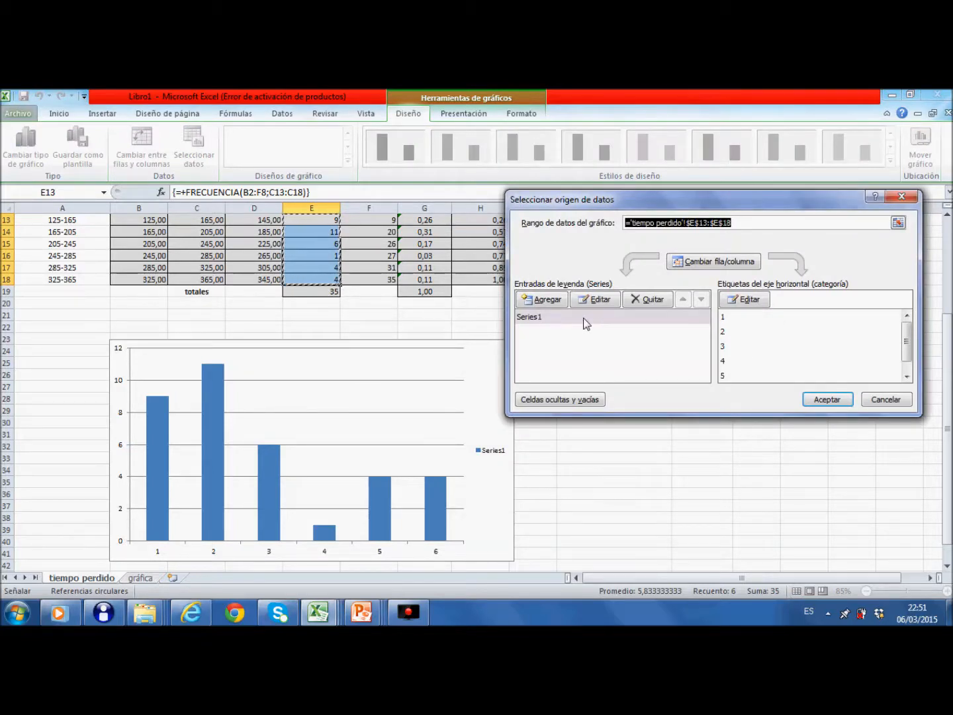
pyautogui.click(530, 319)
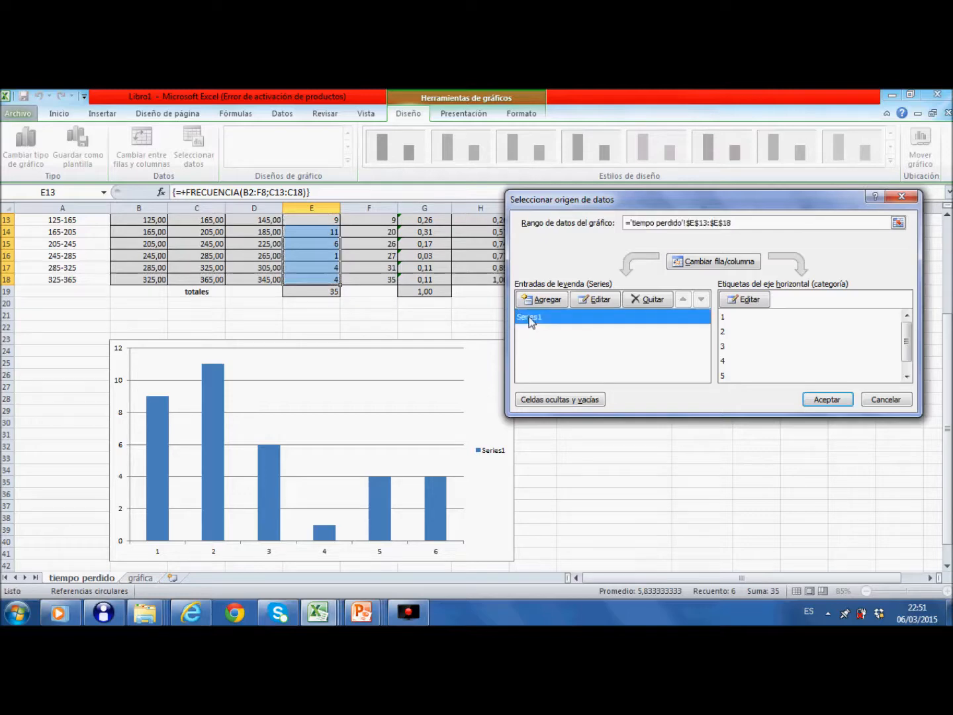
pyautogui.click(601, 300)
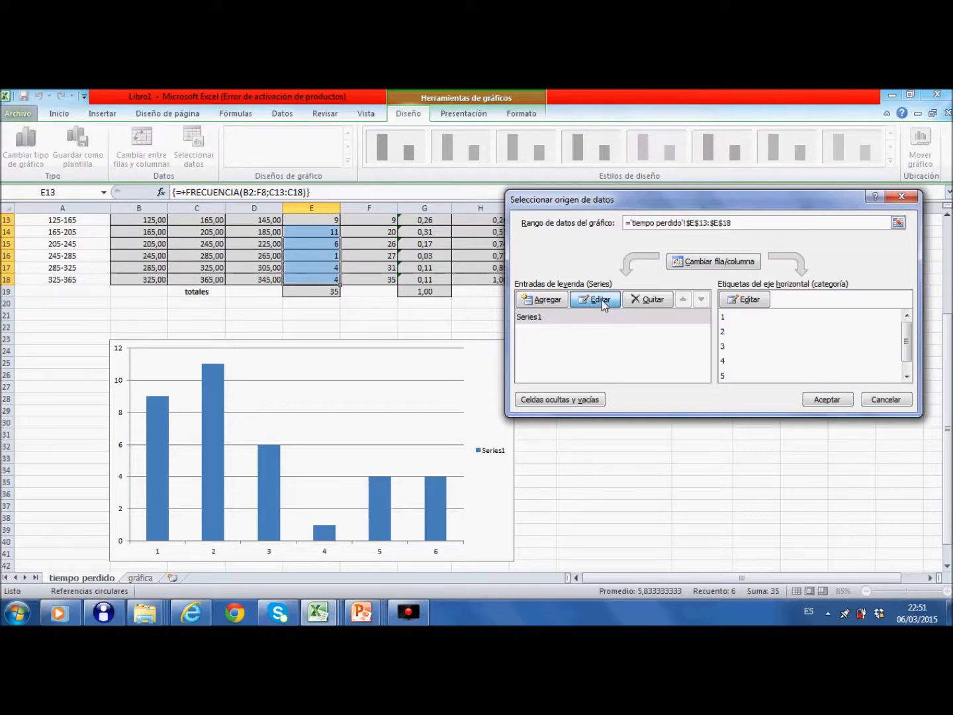
pyautogui.scroll(1, 324, 360)
pyautogui.scroll(3, 131, 298)
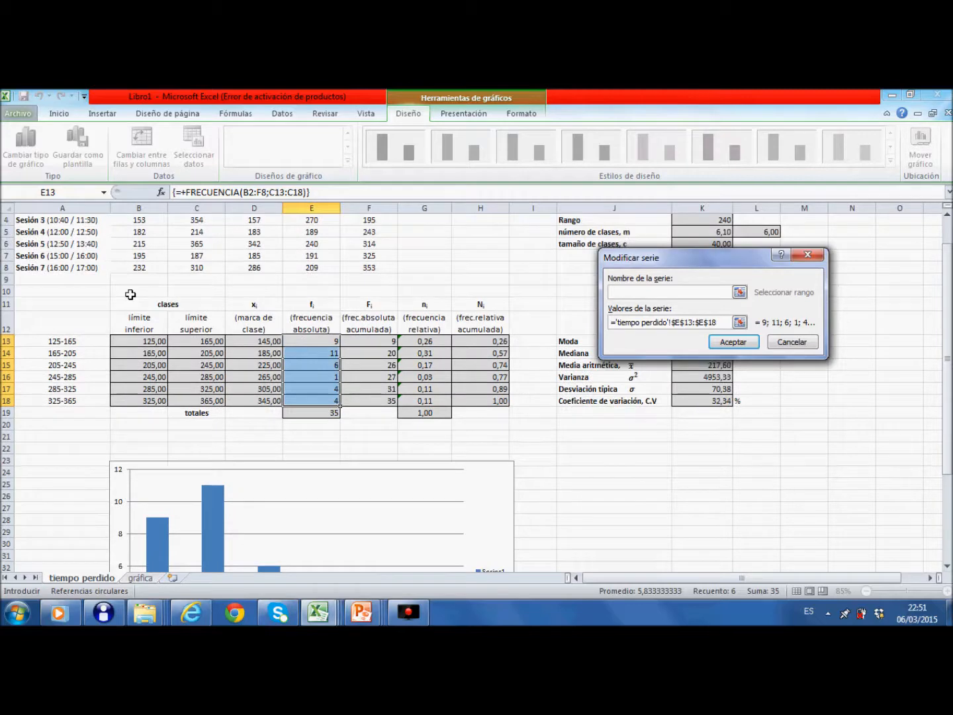
pyautogui.click(51, 222)
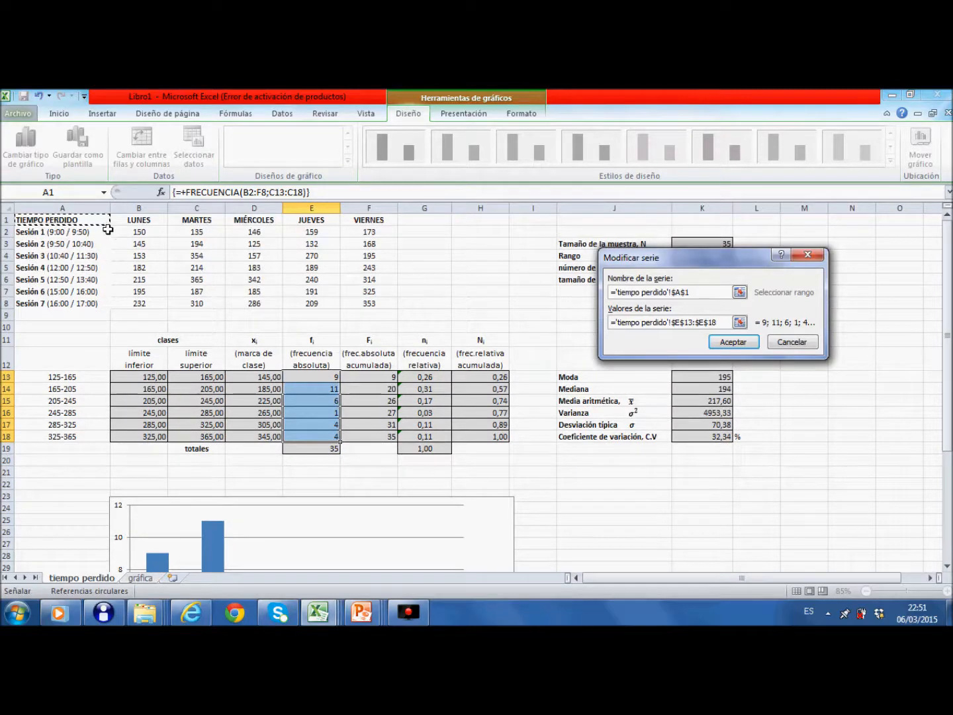
pyautogui.press('Return')
pyautogui.click(828, 399)
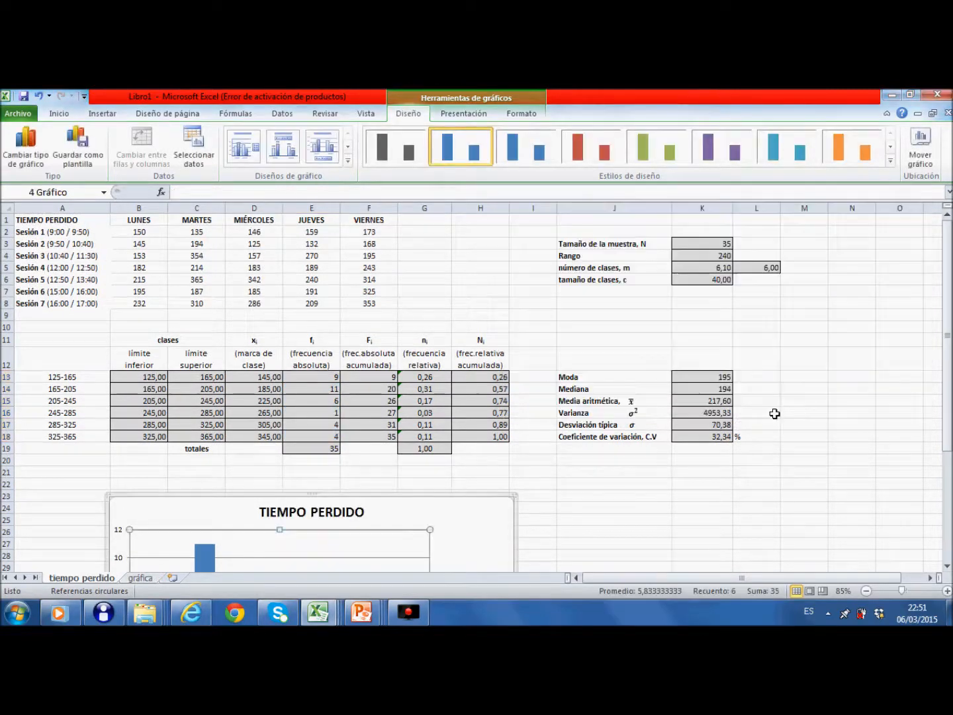
# Compare the chart's horizontal axis labels with the class intervals in A13:A18.
pyautogui.scroll(-6, 568, 427)
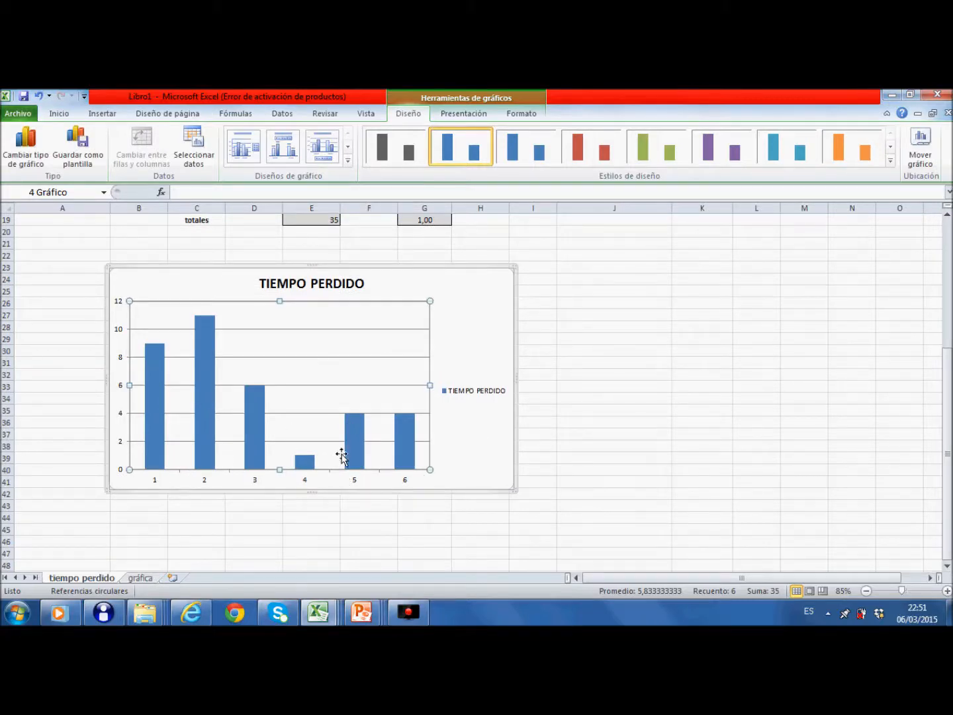
pyautogui.scroll(3, 187, 366)
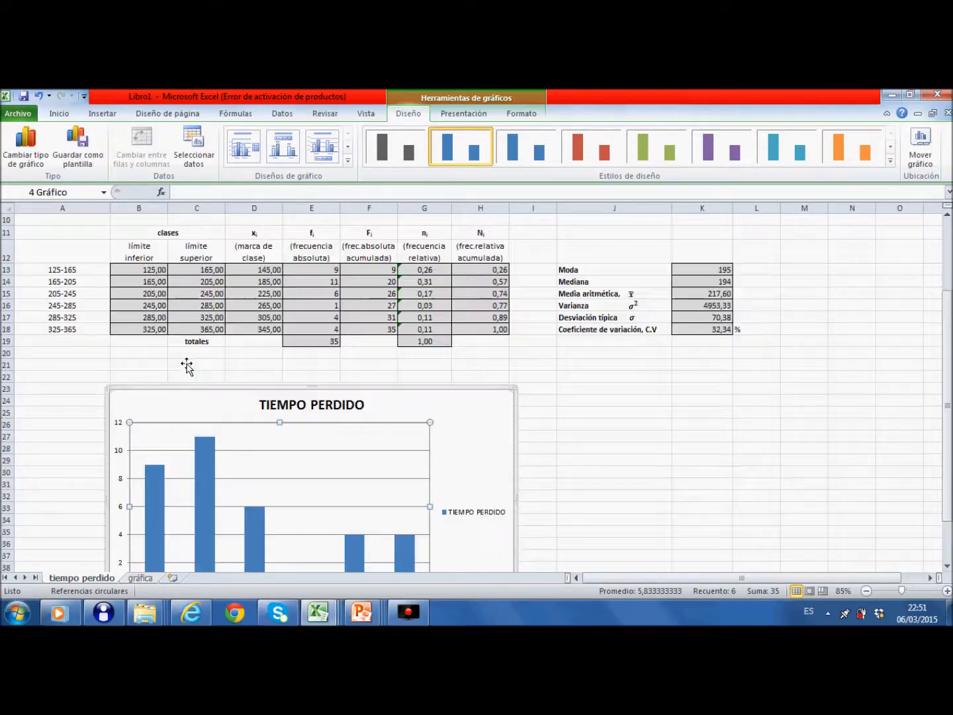
pyautogui.scroll(1, 187, 366)
pyautogui.moveTo(59, 309); pyautogui.dragTo(57, 366)
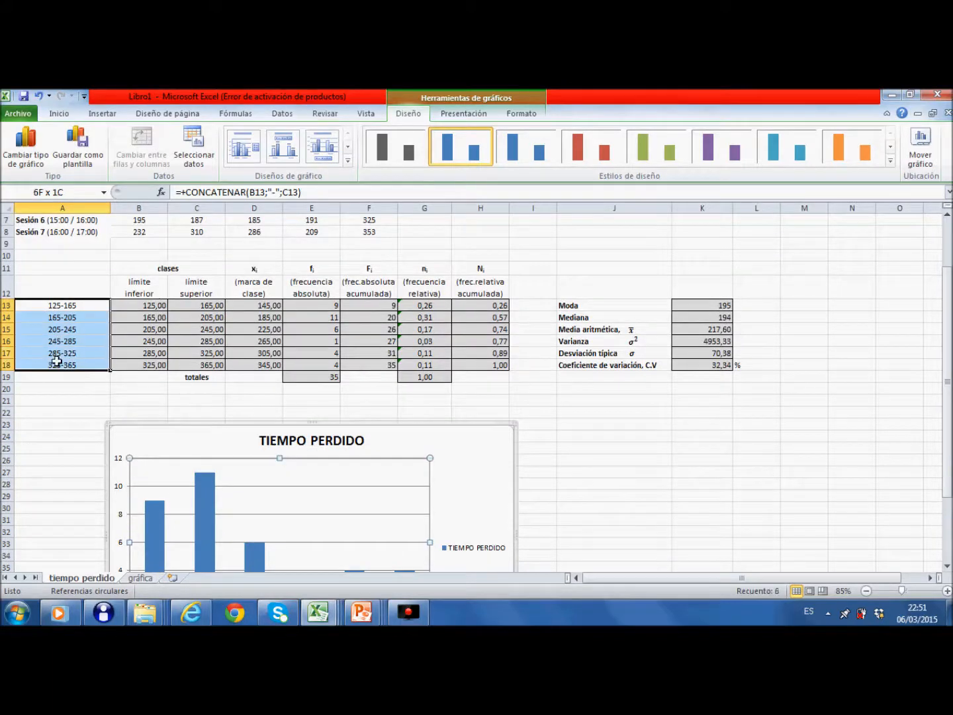
pyautogui.scroll(-4, 644, 431)
pyautogui.scroll(-1, 644, 432)
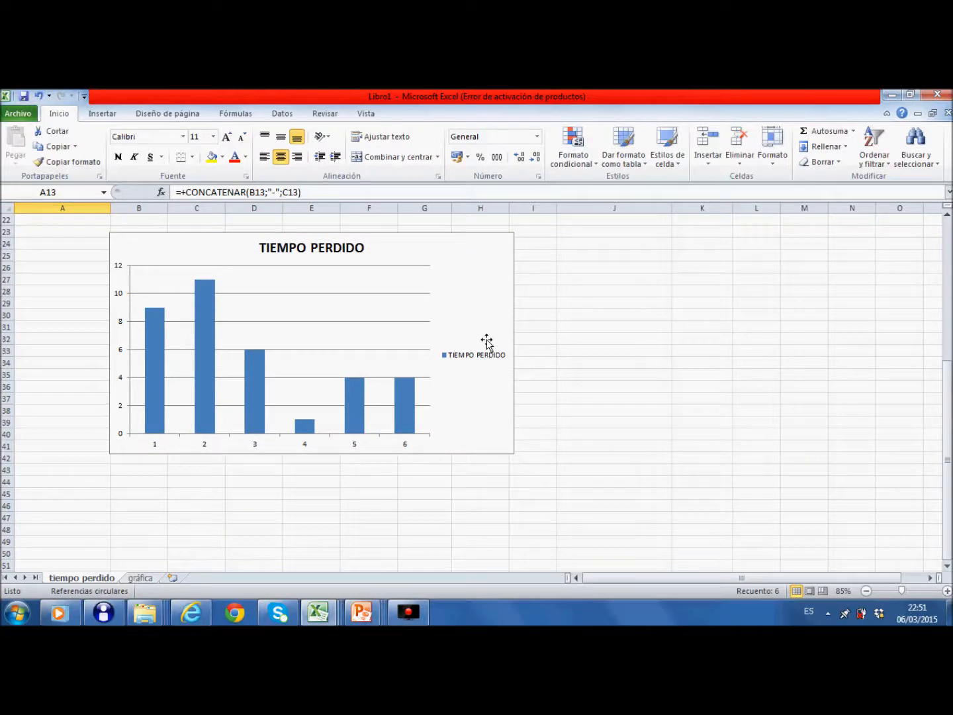
pyautogui.rightClick(468, 316)
pyautogui.press('Escape')
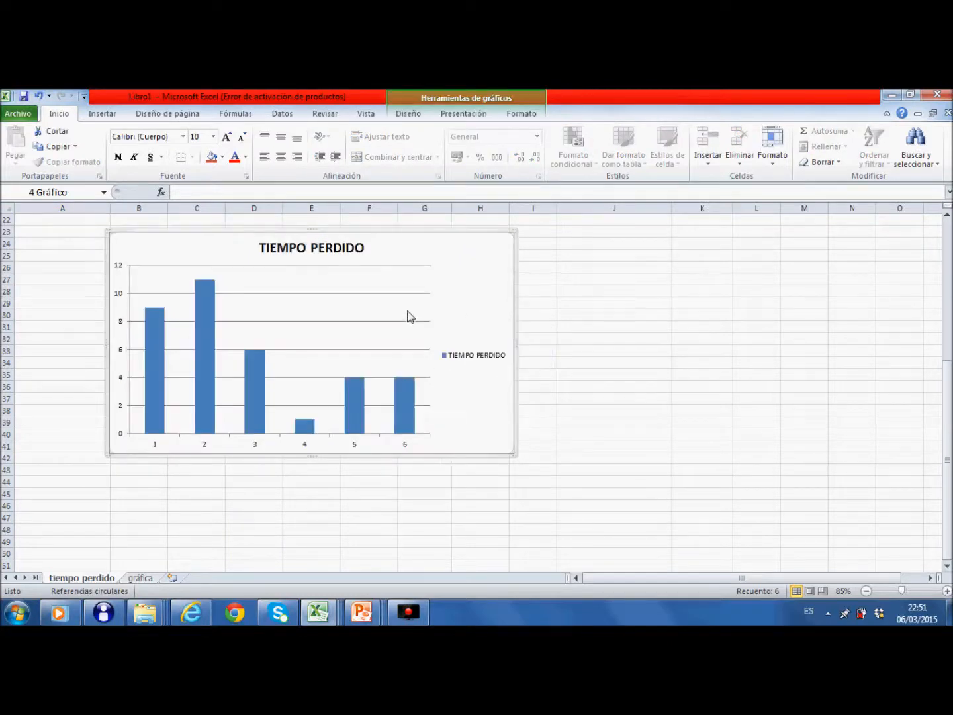
# Set the chart's horizontal axis labels to the class intervals in A13:A18.
pyautogui.rightClick(408, 315)
pyautogui.click(483, 375)
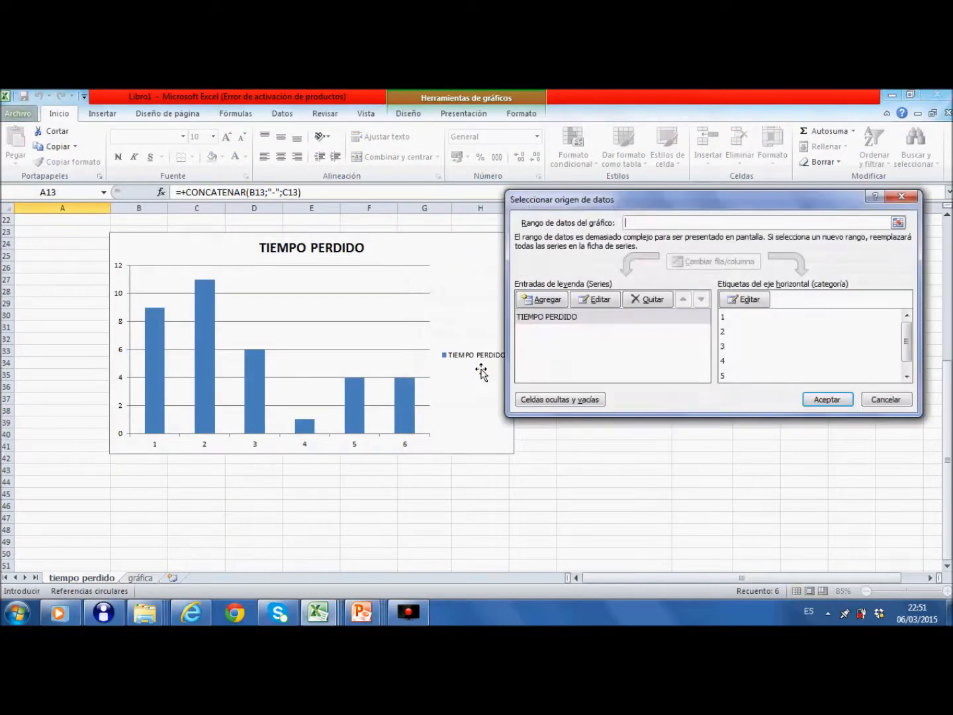
pyautogui.click(759, 302)
pyautogui.scroll(1, 227, 326)
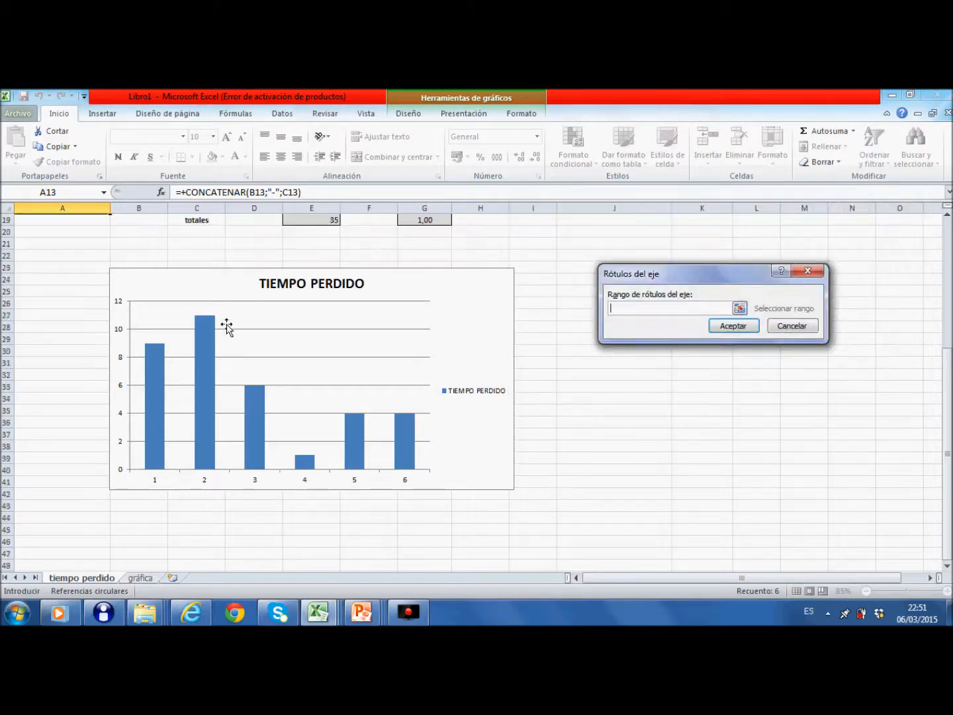
pyautogui.scroll(2, 226, 325)
pyautogui.moveTo(24, 220); pyautogui.dragTo(39, 278)
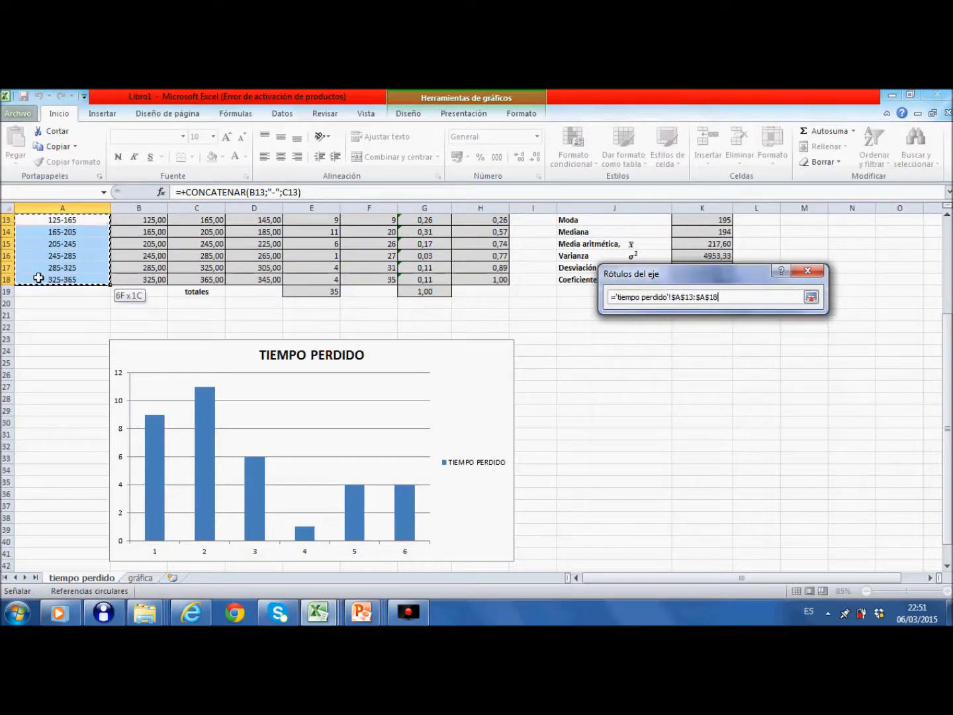
pyautogui.click(730, 326)
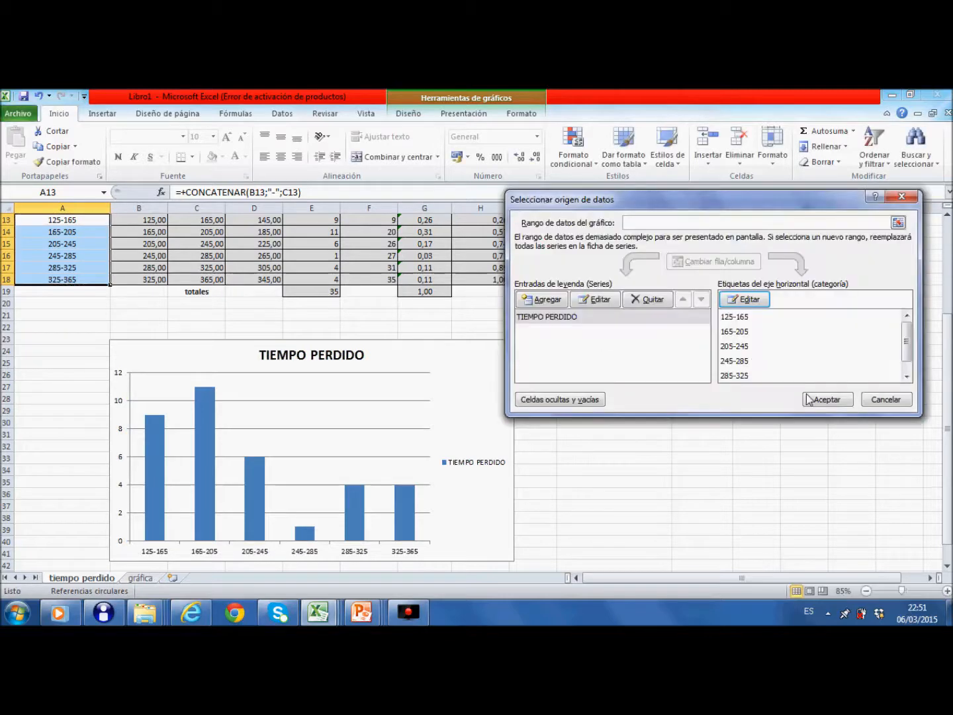
pyautogui.click(828, 400)
pyautogui.scroll(-3, 502, 411)
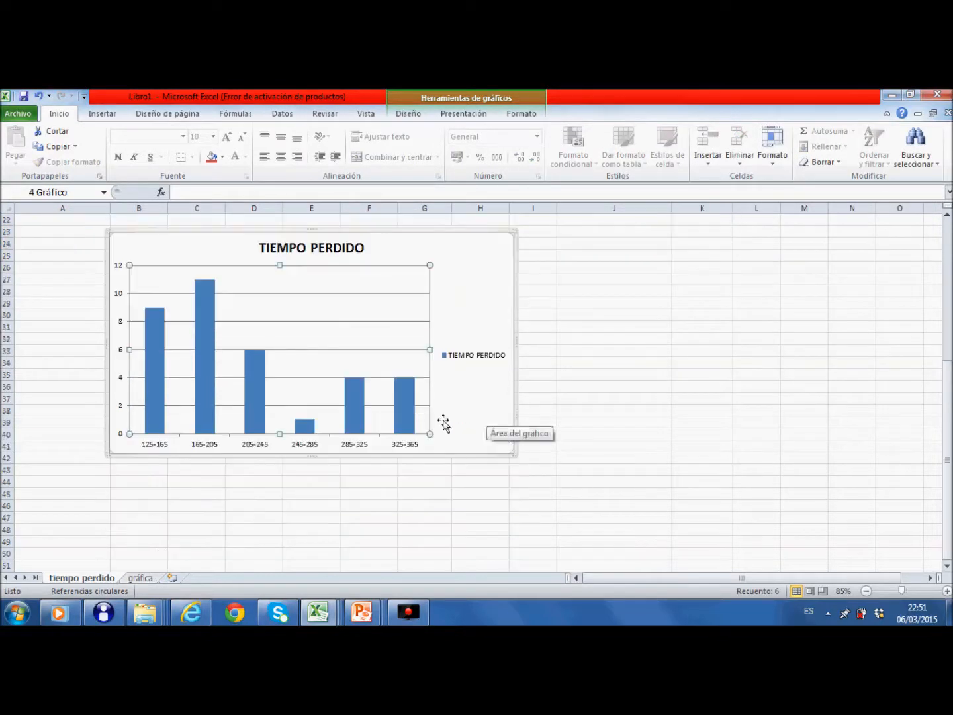
# Enlarge the column chart to span about B23 to I47 and set the series gap width to 0%.
pyautogui.moveTo(514, 452); pyautogui.dragTo(533, 514)
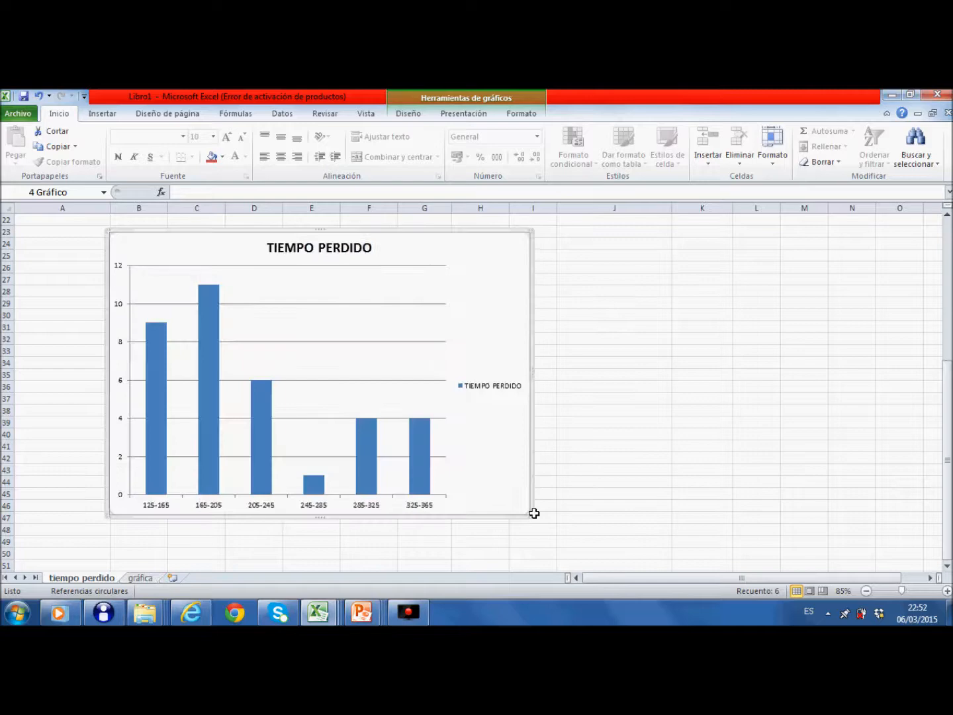
pyautogui.click(417, 446)
pyautogui.rightClick(421, 440)
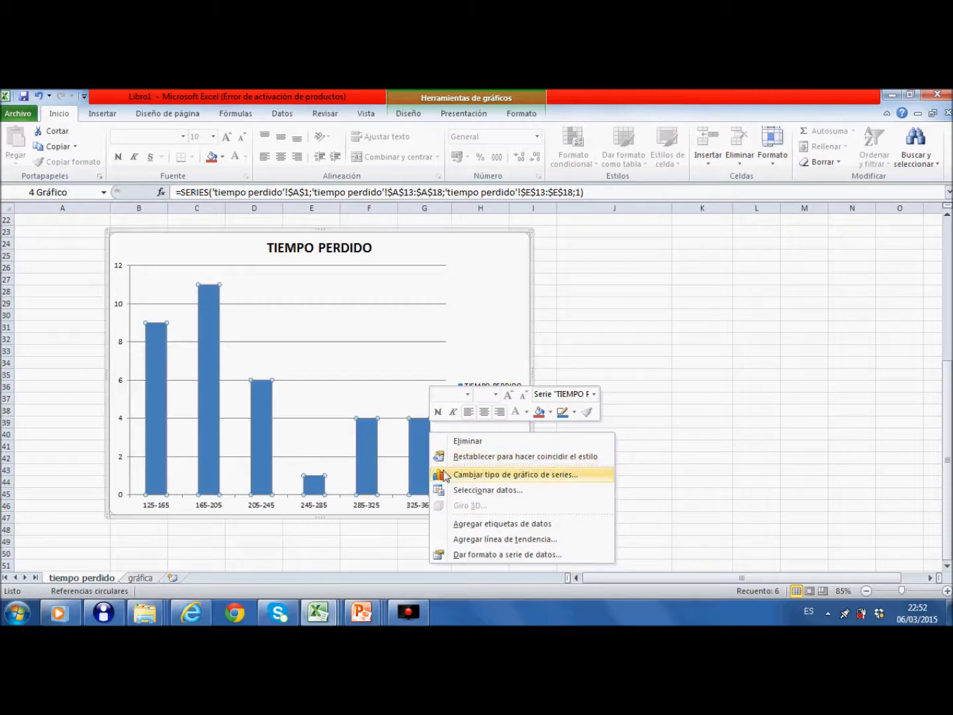
pyautogui.click(474, 555)
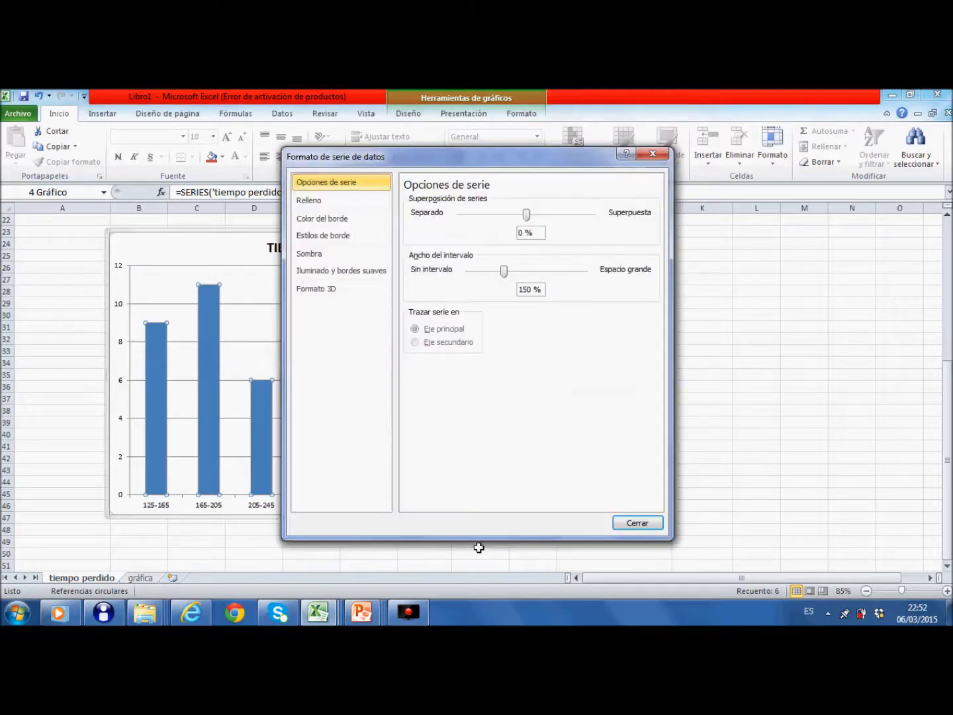
pyautogui.moveTo(504, 274); pyautogui.dragTo(470, 283)
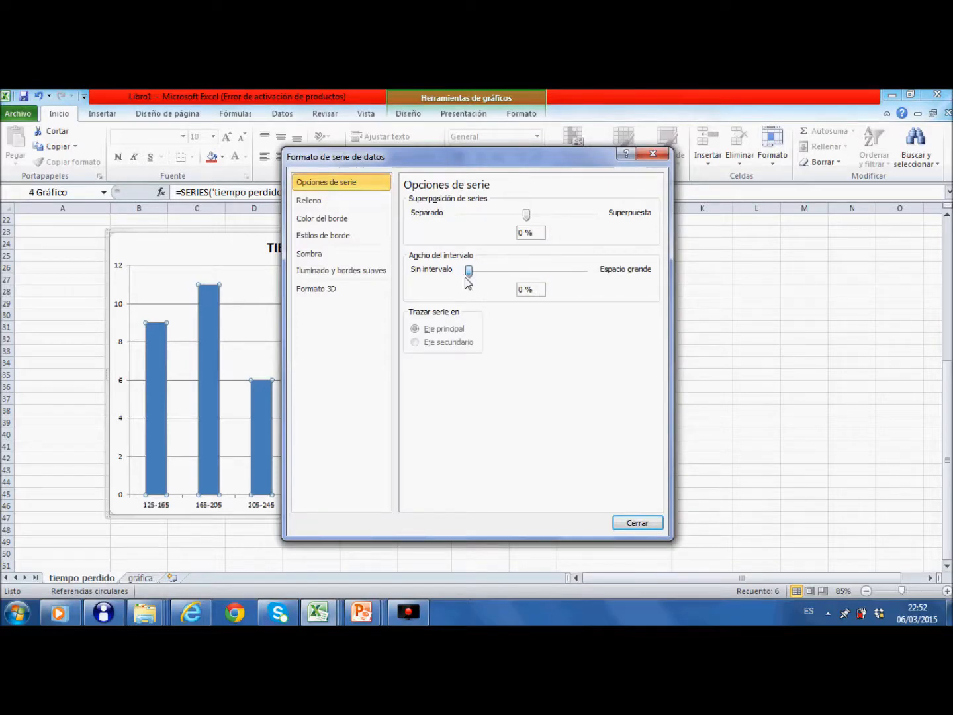
pyautogui.click(636, 523)
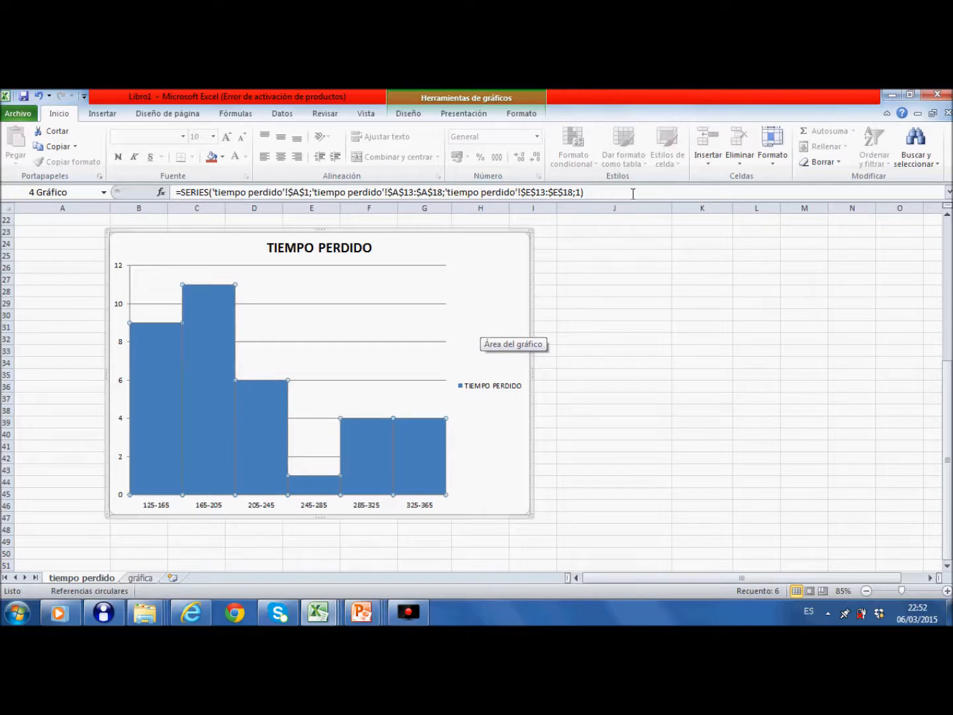
# Apply the blue chart style with bevelled columns on a black background to the histogram.
pyautogui.click(417, 115)
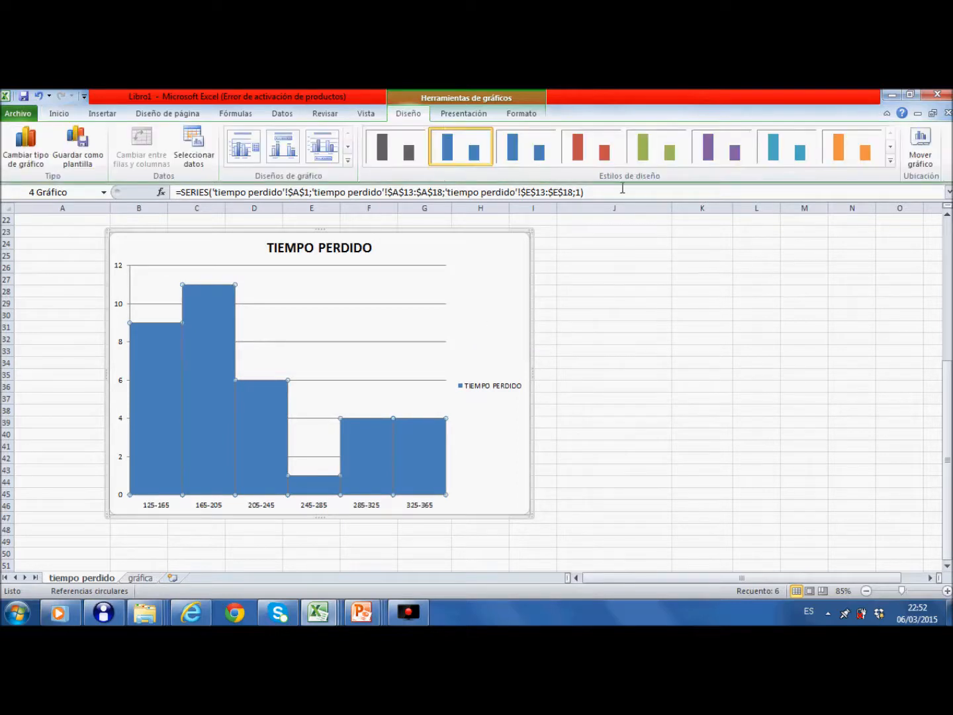
pyautogui.click(890, 163)
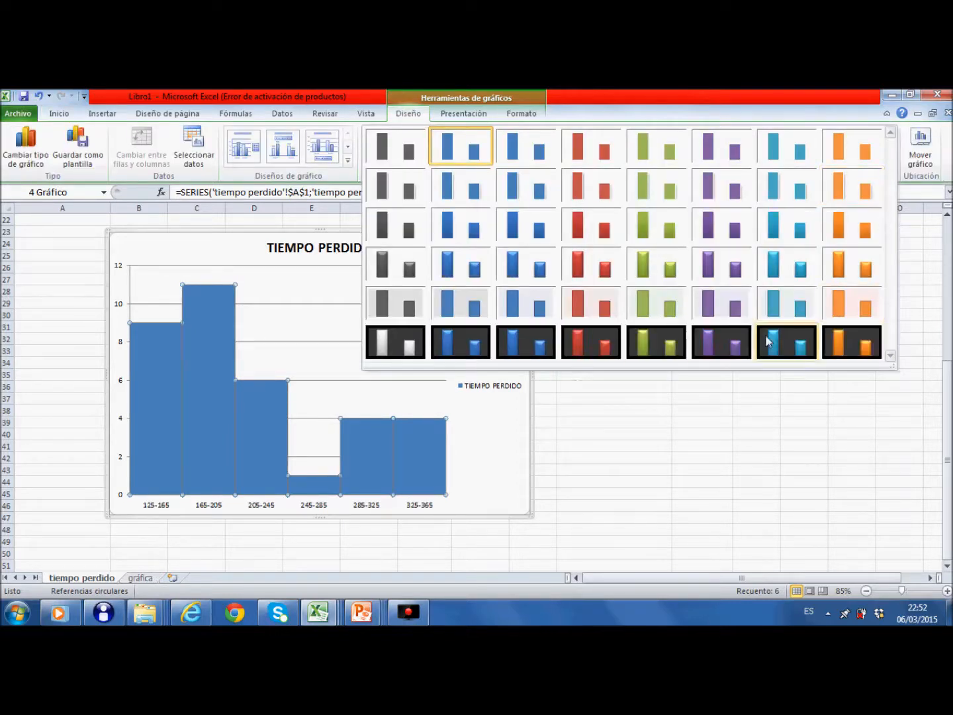
pyautogui.click(475, 347)
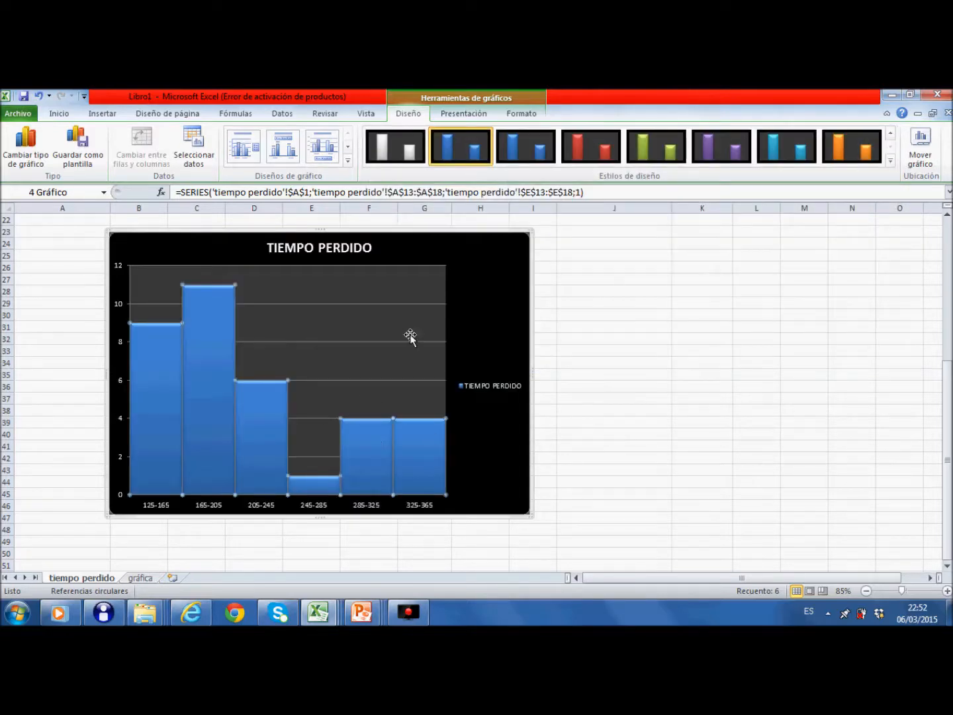
# Add a second chart series named poligono with the absolute frequencies in E13:E18 as its values.
pyautogui.rightClick(494, 320)
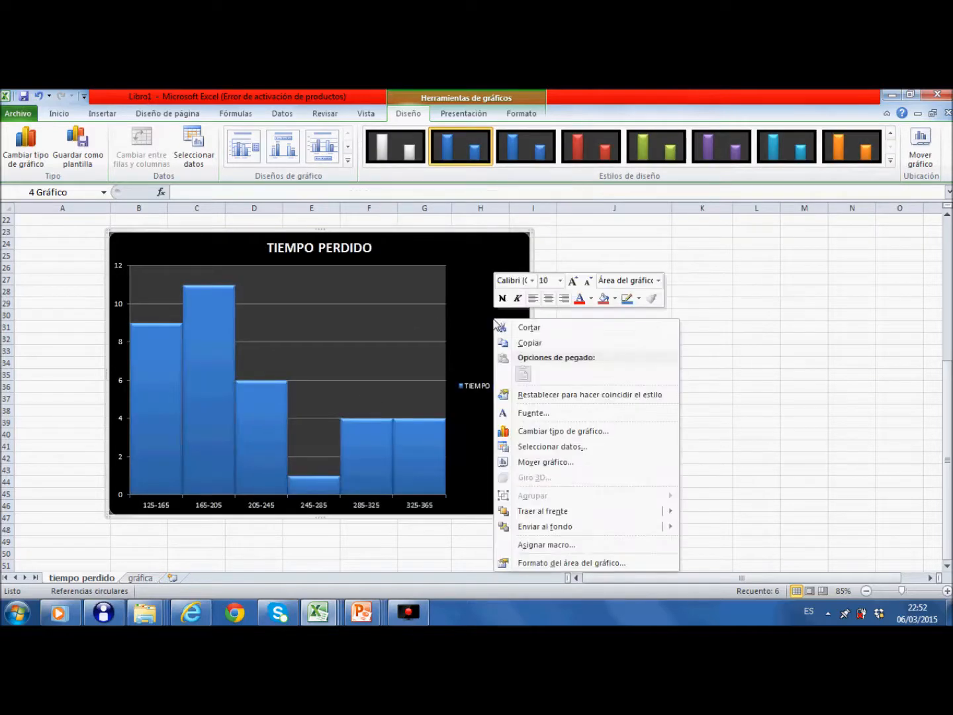
pyautogui.click(535, 448)
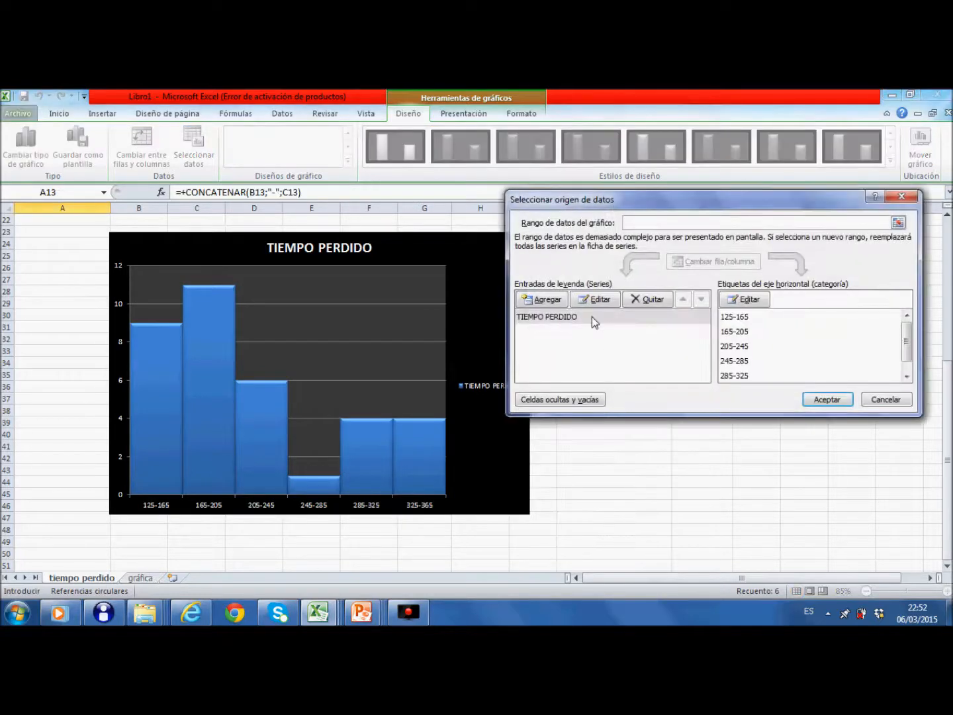
pyautogui.click(548, 301)
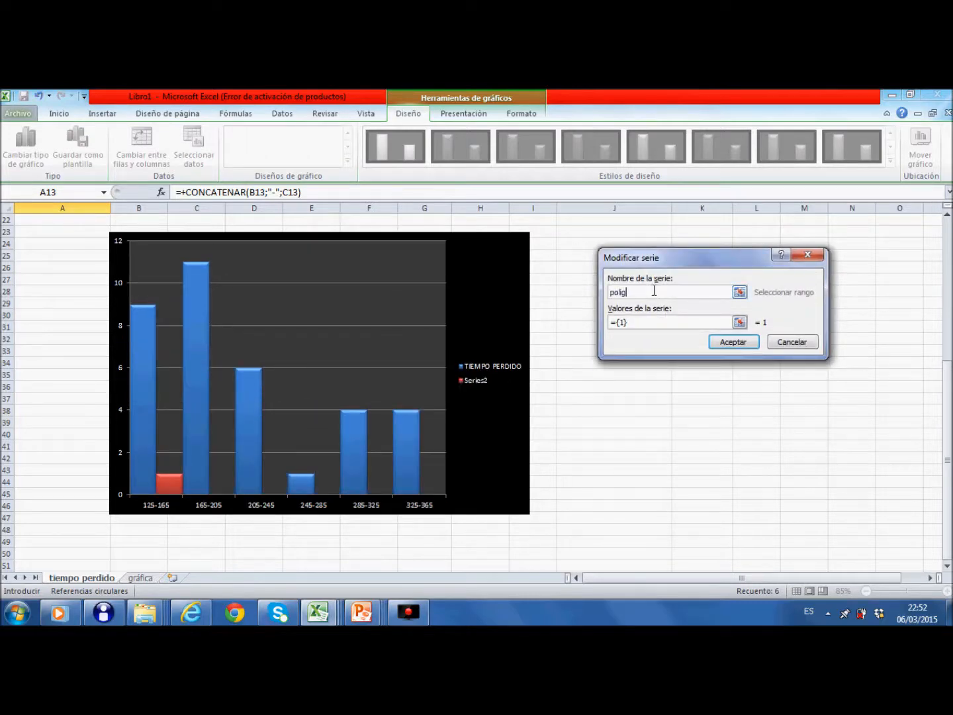
pyautogui.click(739, 322)
pyautogui.scroll(5, 344, 331)
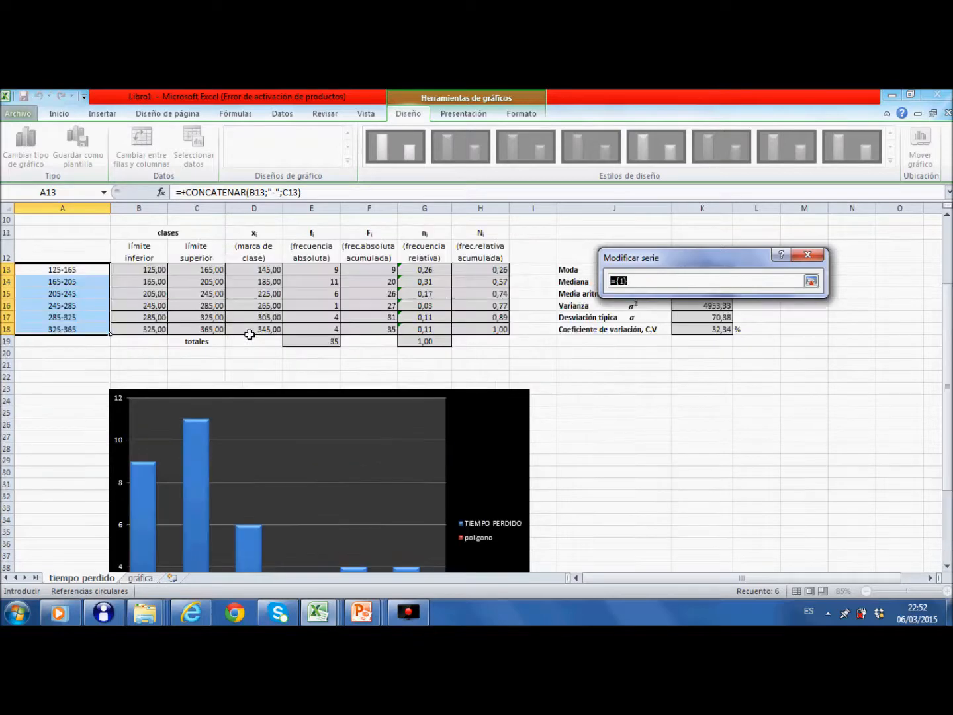
pyautogui.moveTo(309, 303); pyautogui.dragTo(319, 366)
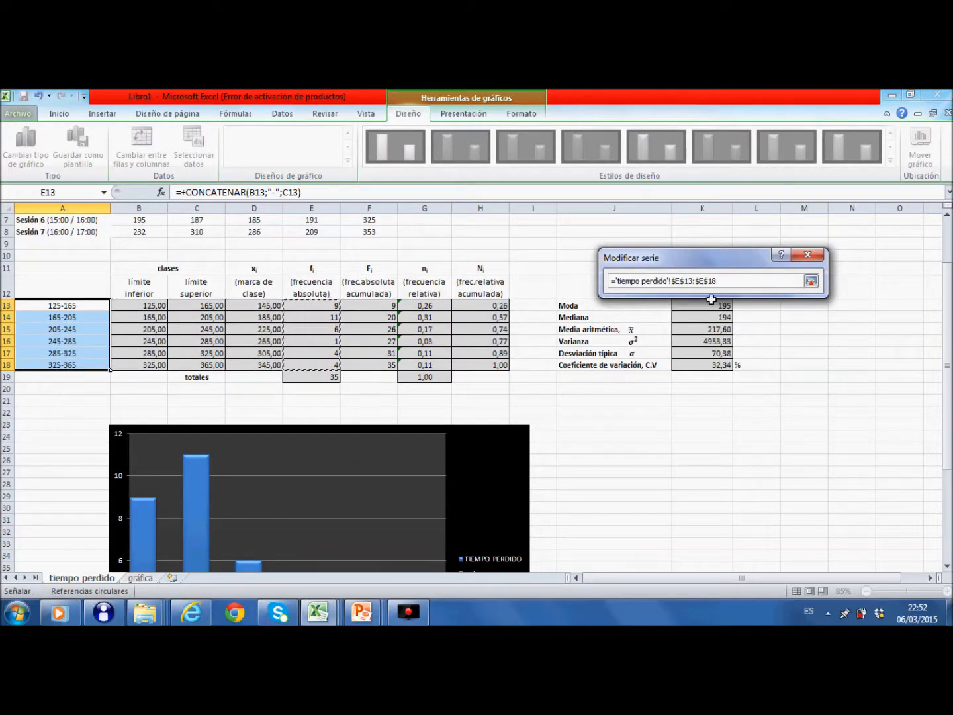
pyautogui.click(811, 281)
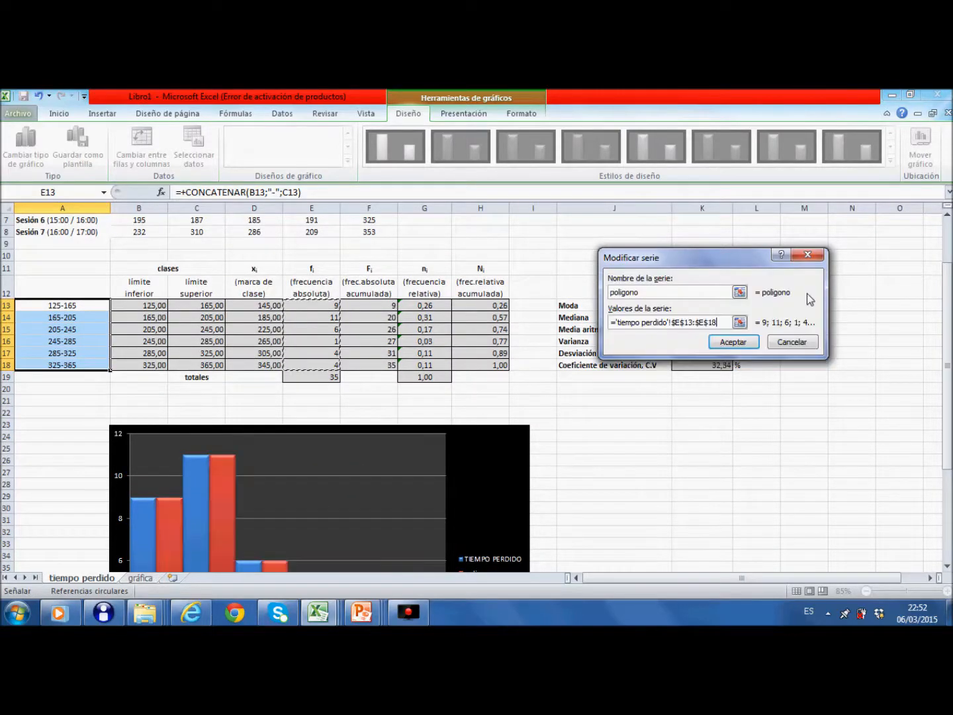
pyautogui.click(733, 342)
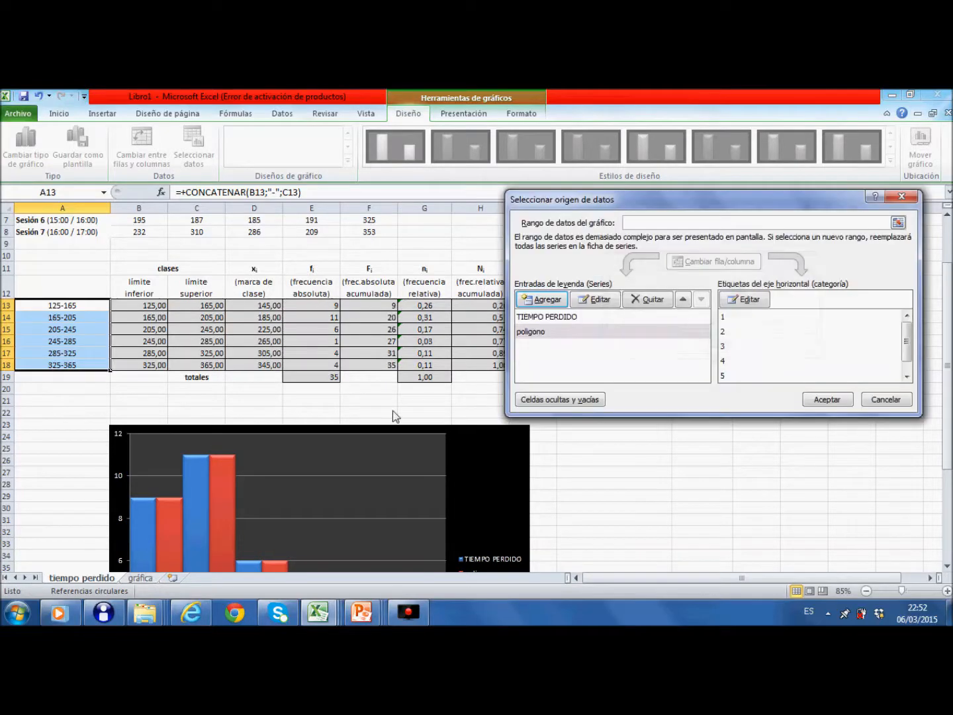
pyautogui.click(826, 399)
# Change the poligono series to a line with markers to overlay the frequency polygon on the histogram.
pyautogui.scroll(-3, 263, 465)
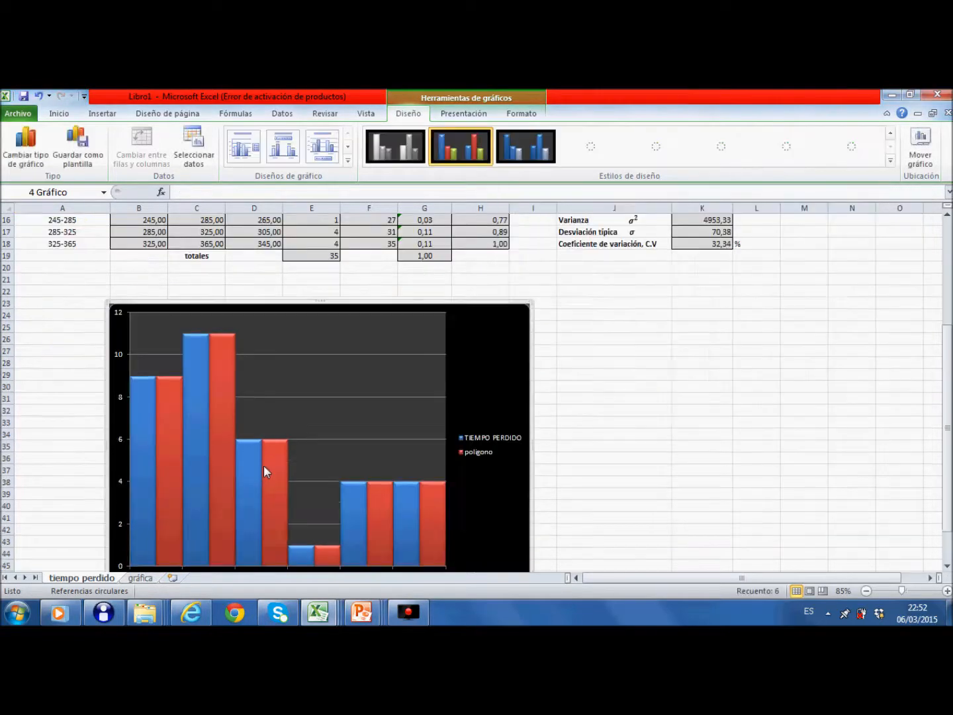
pyautogui.click(220, 367)
pyautogui.rightClick(220, 367)
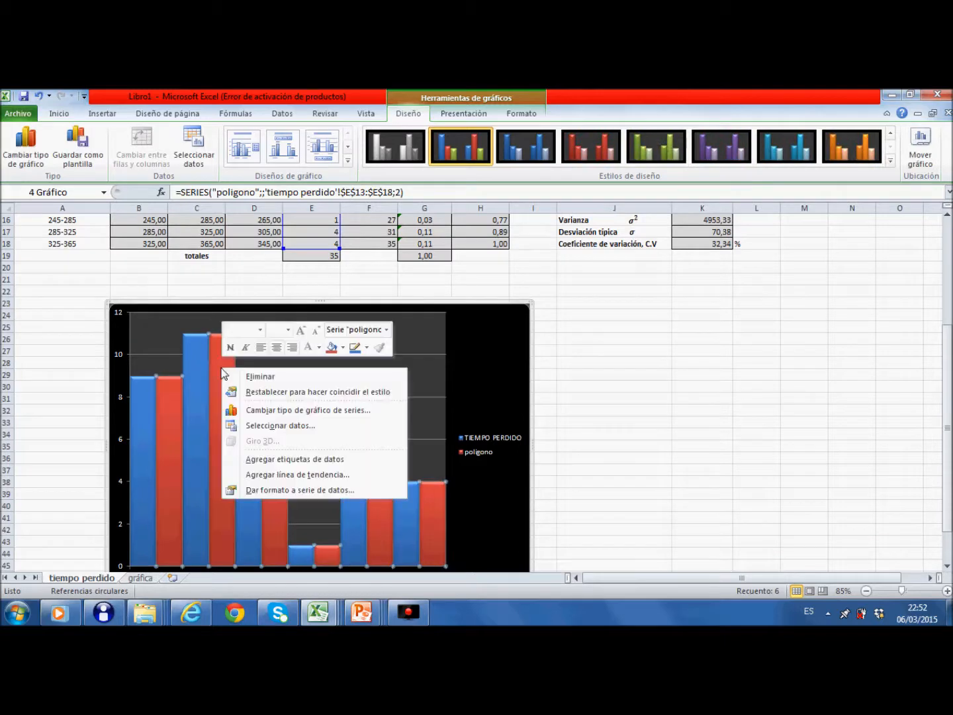
pyautogui.click(249, 408)
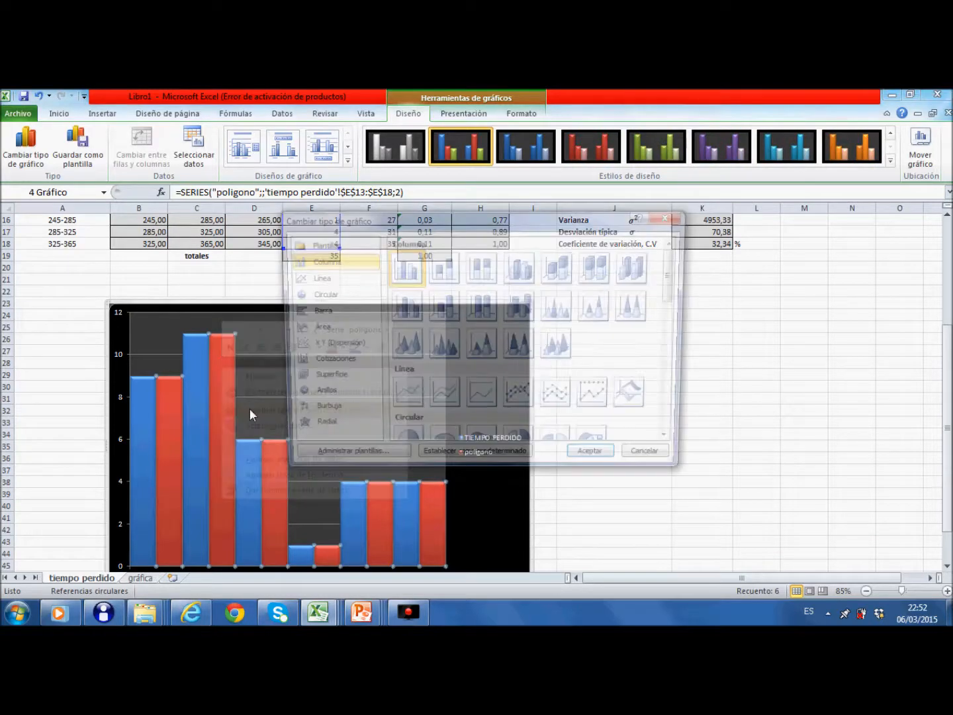
pyautogui.click(314, 277)
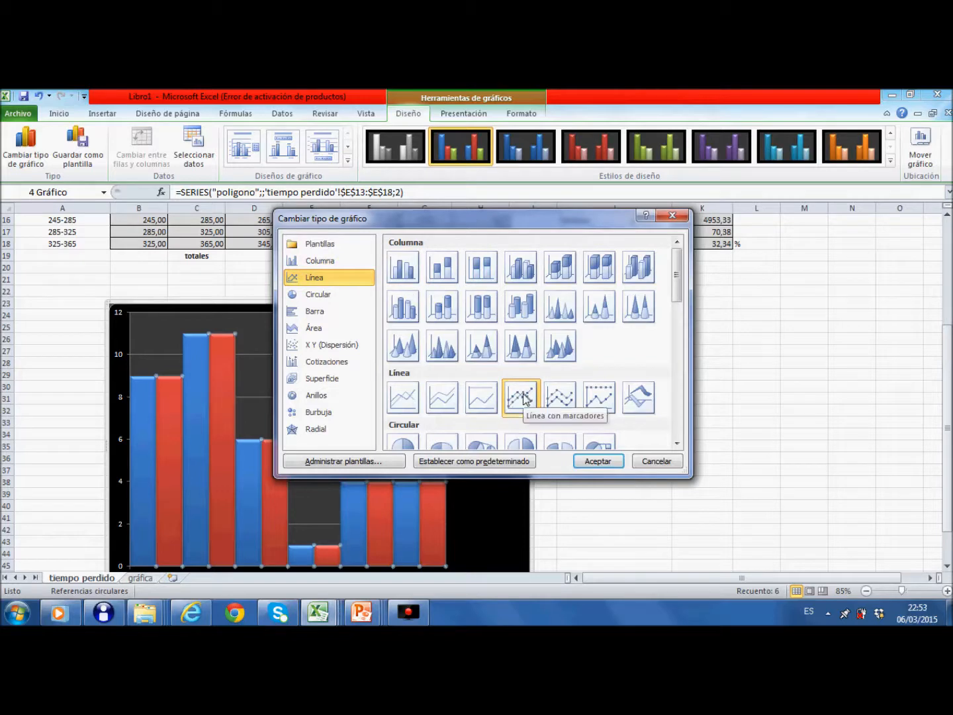
pyautogui.click(592, 462)
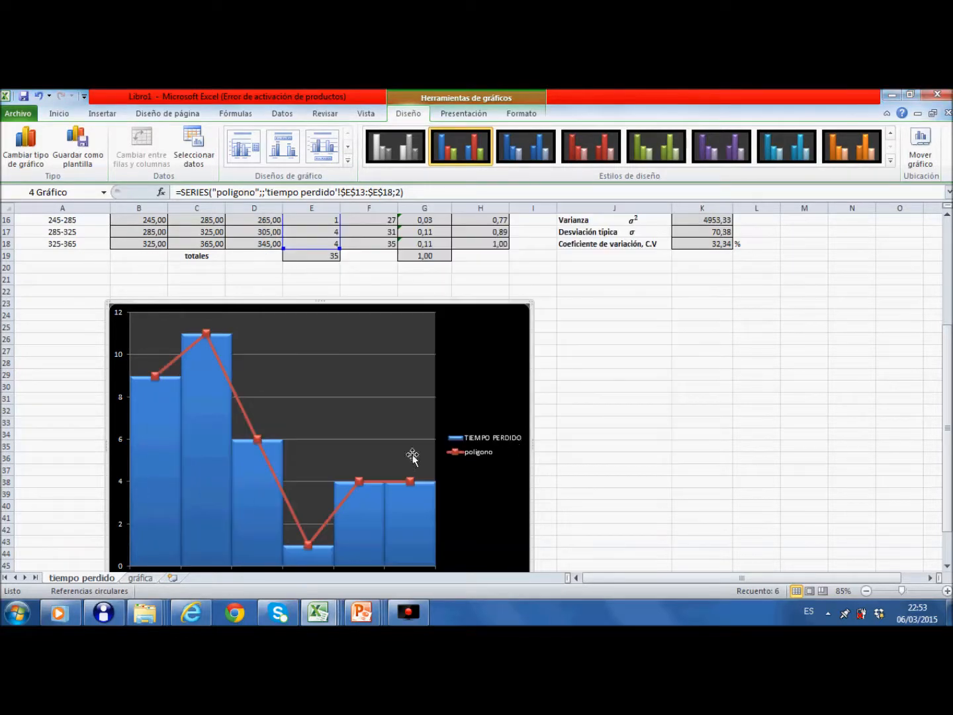
pyautogui.scroll(-2, 416, 451)
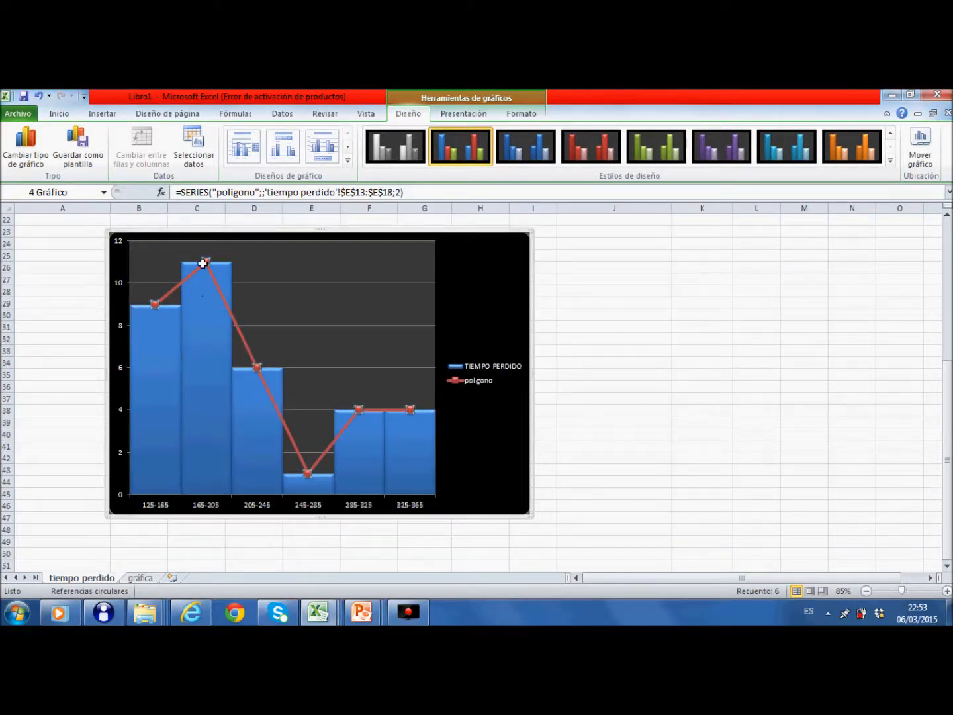
pyautogui.click(309, 474)
# Examine the stacked column chart on the gráfica sheet, going through the session segments of the VIERNES column.
pyautogui.click(140, 577)
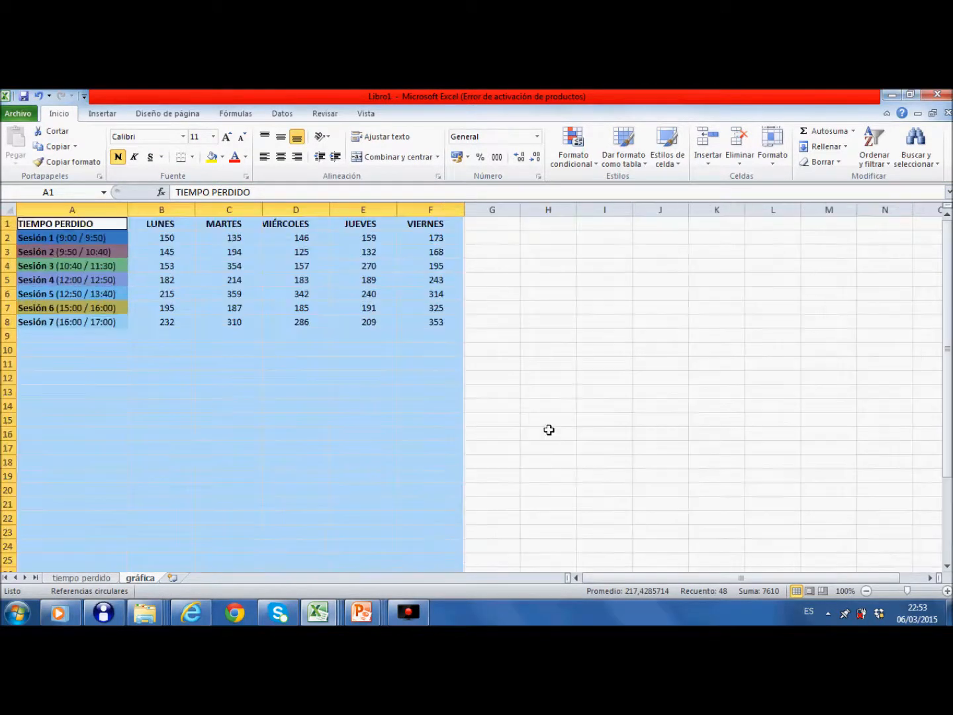
pyautogui.scroll(-1, 549, 430)
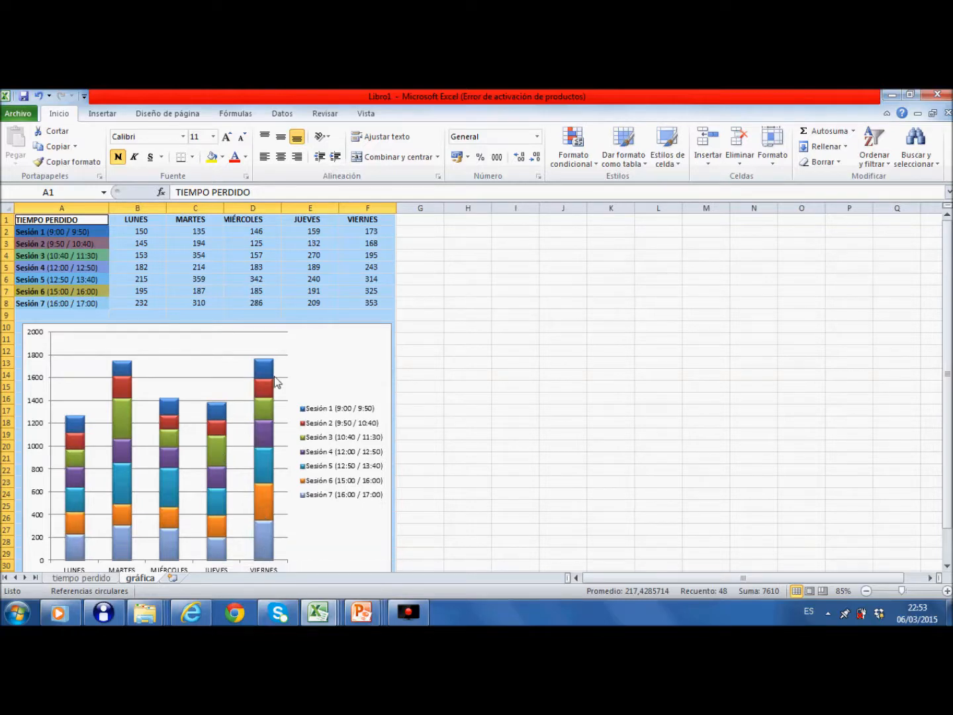
pyautogui.click(262, 539)
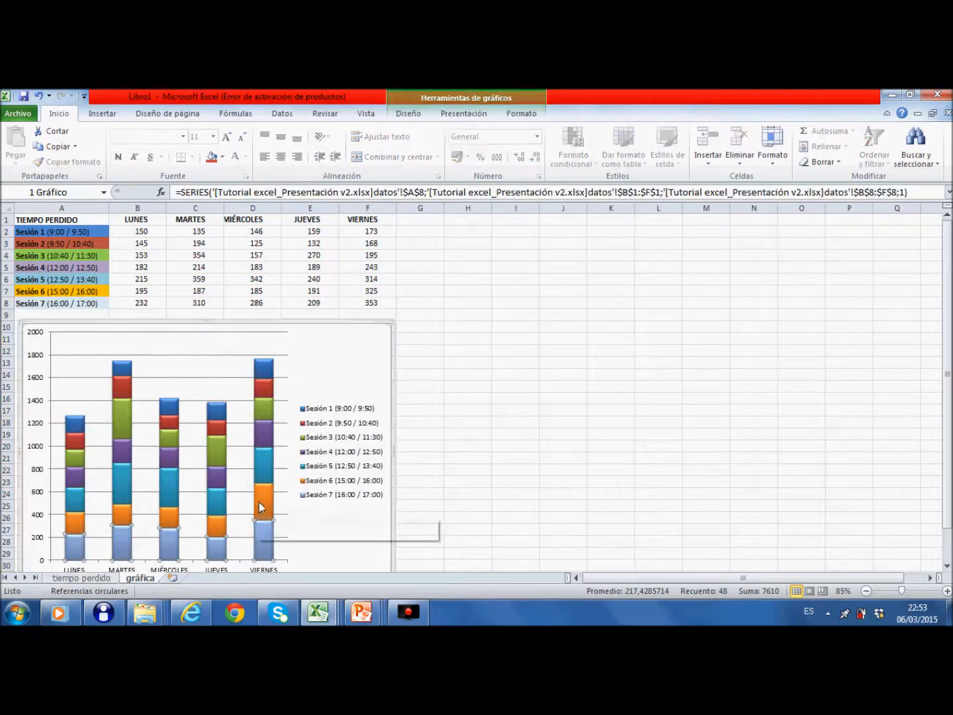
pyautogui.click(263, 457)
pyautogui.click(264, 434)
pyautogui.click(262, 405)
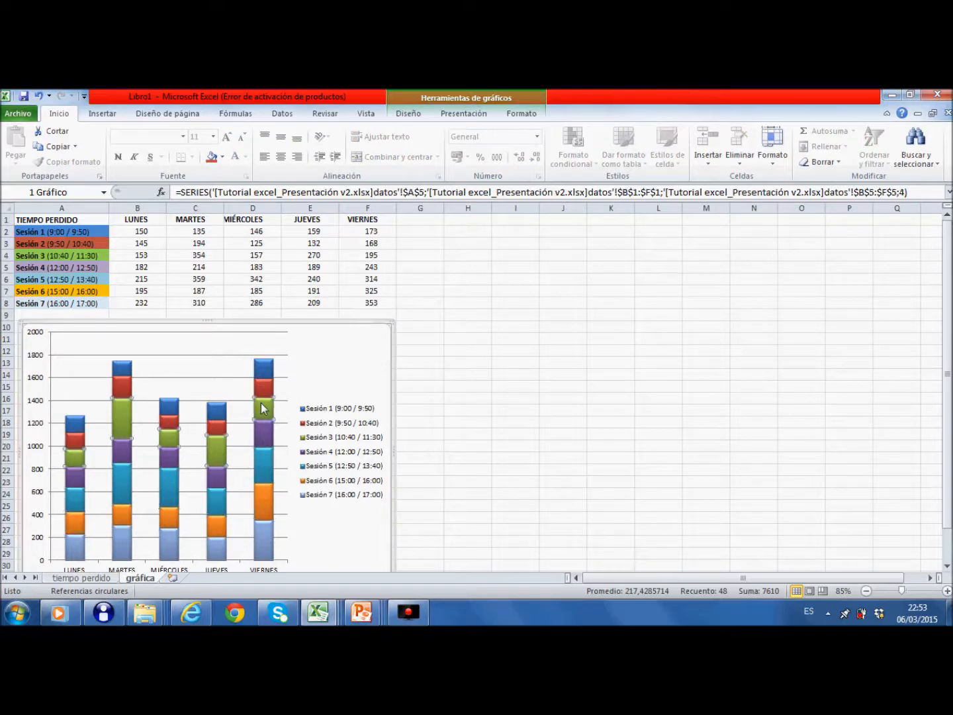
pyautogui.click(262, 386)
pyautogui.click(266, 366)
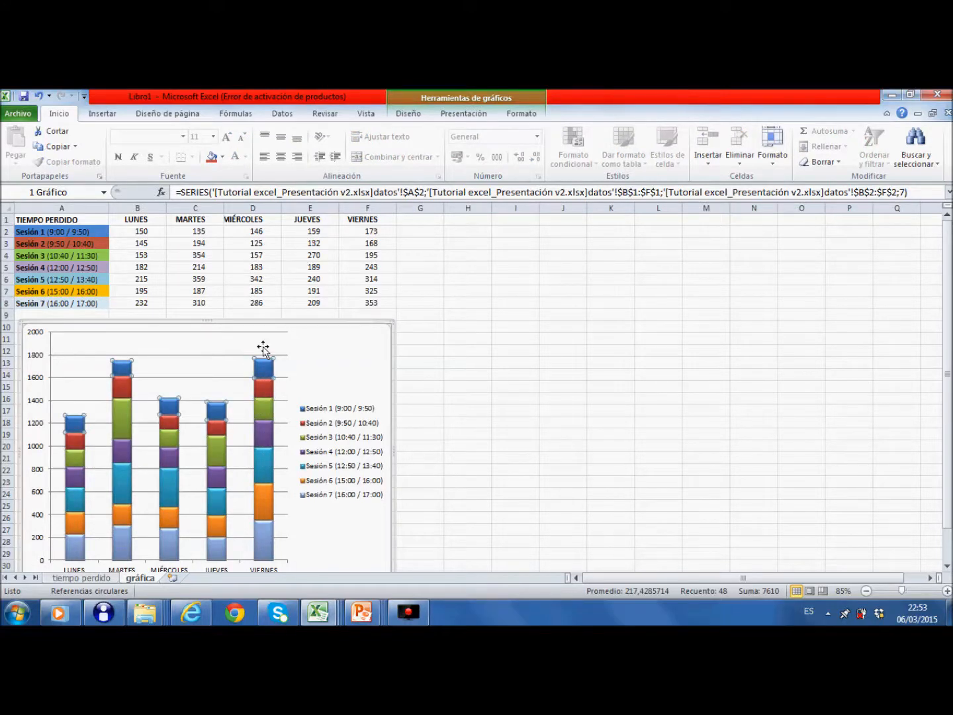